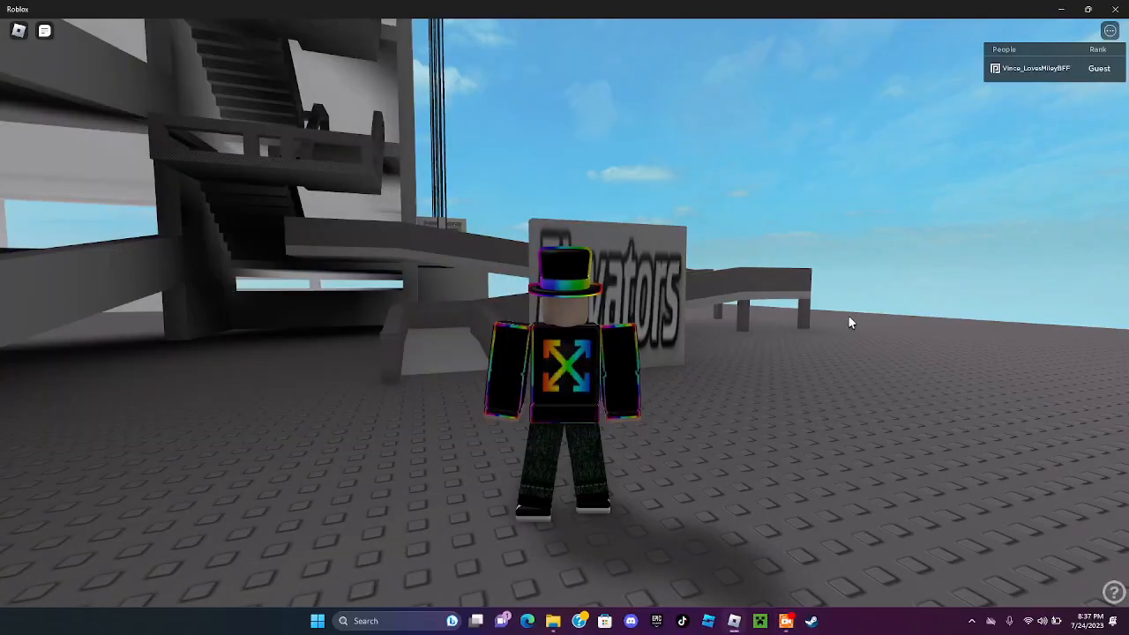
scroll(565, 318, "up", 5)
Walk toward the Elevators sign, glance up at the building, and step onto the ramp by the staircase
key("w")
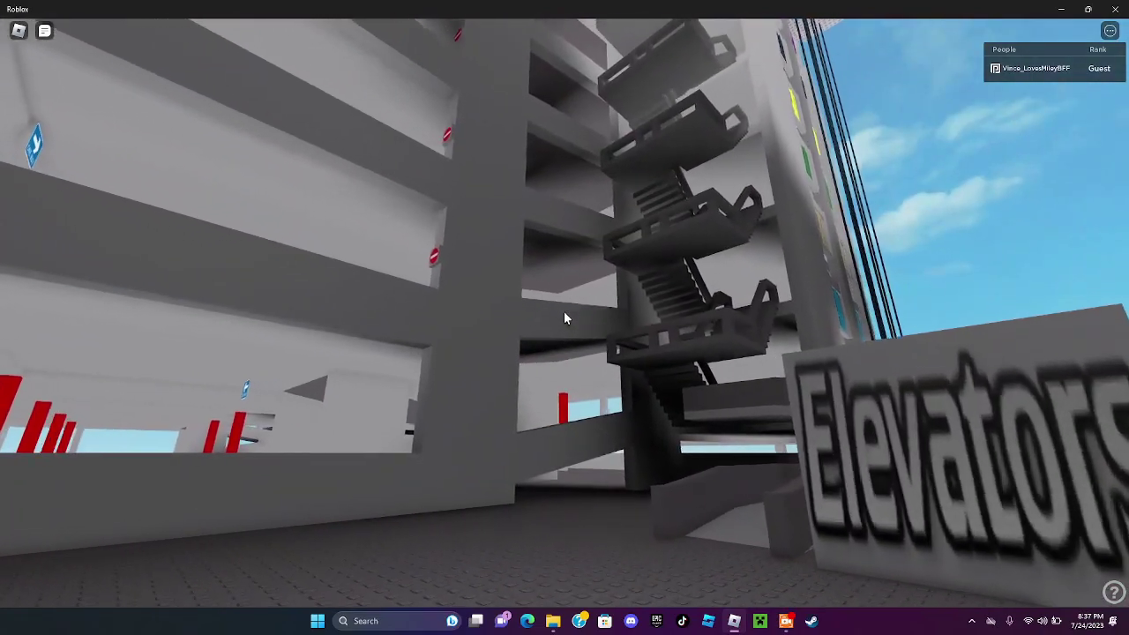
left_click_drag(565, 318, 566, 319)
key("w")
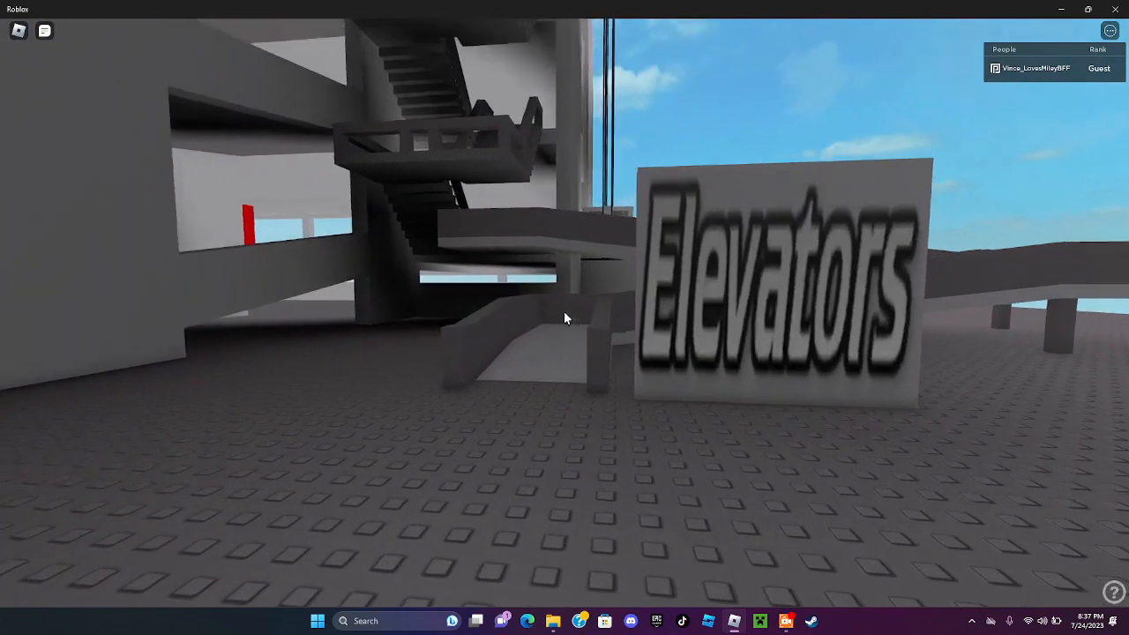
key("w")
key("w")
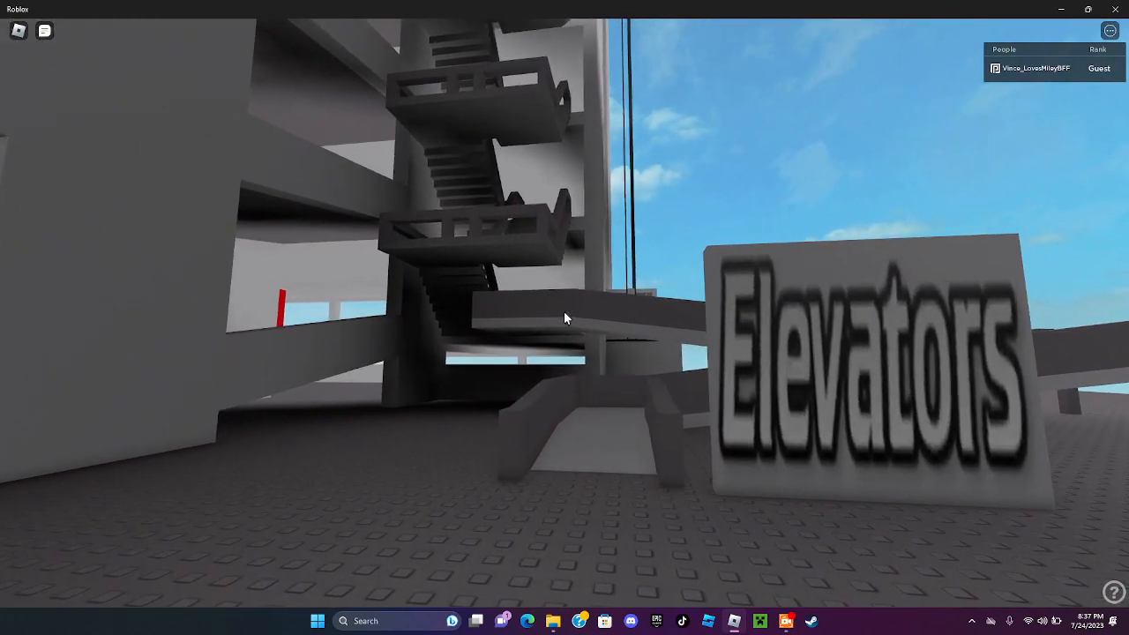
key("w")
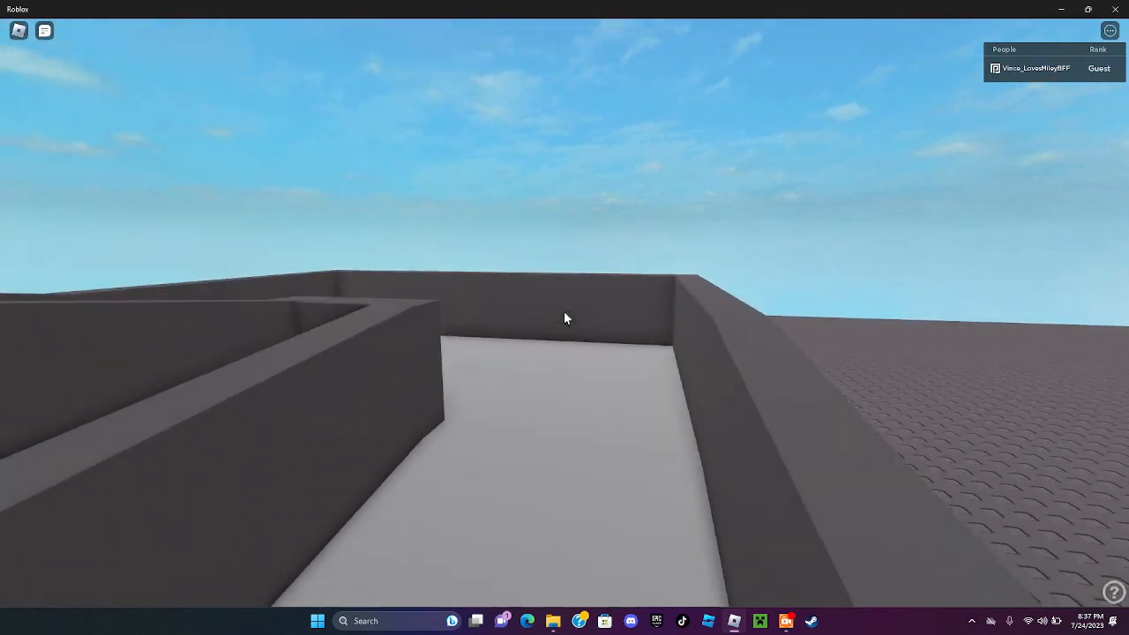
Head into the building along the walkway toward the red elevator doors on floor 1
key("w")
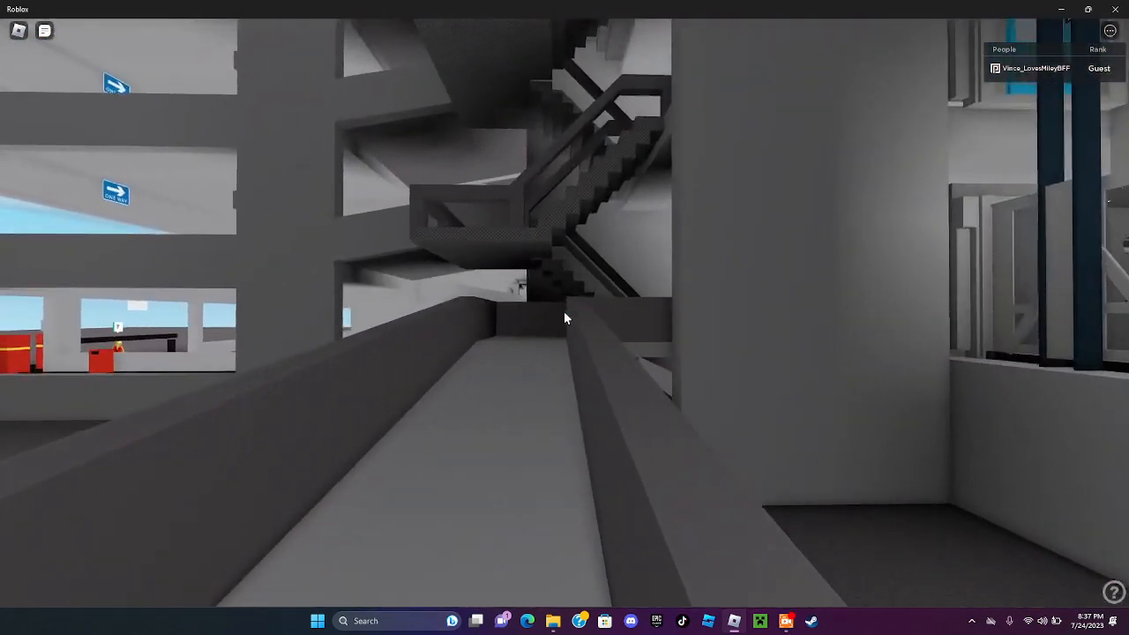
key("w")
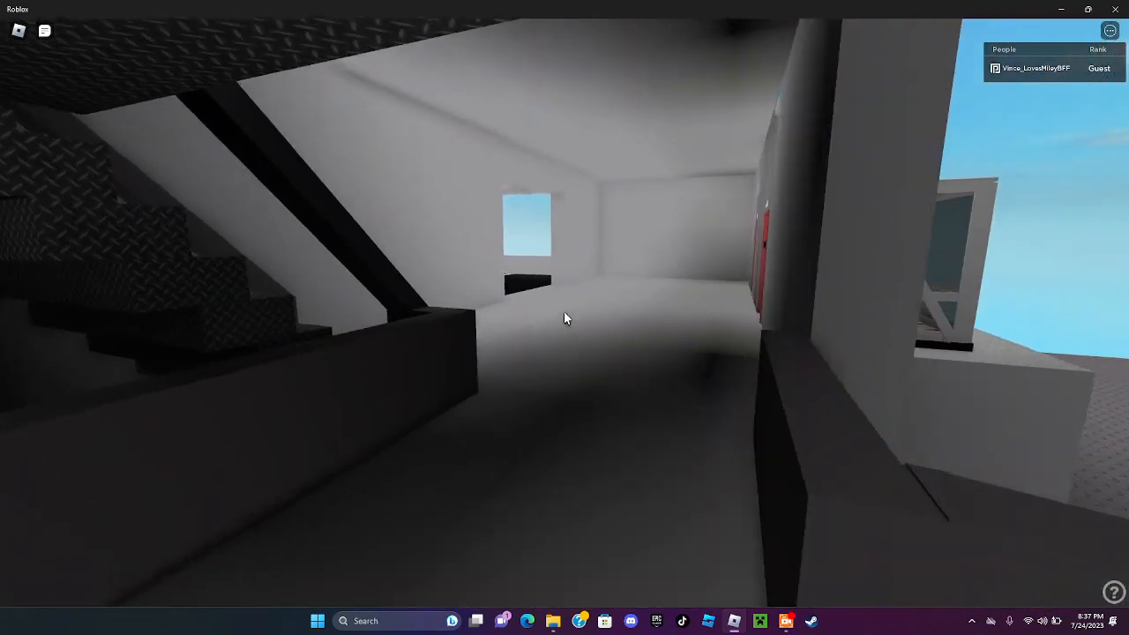
key("w")
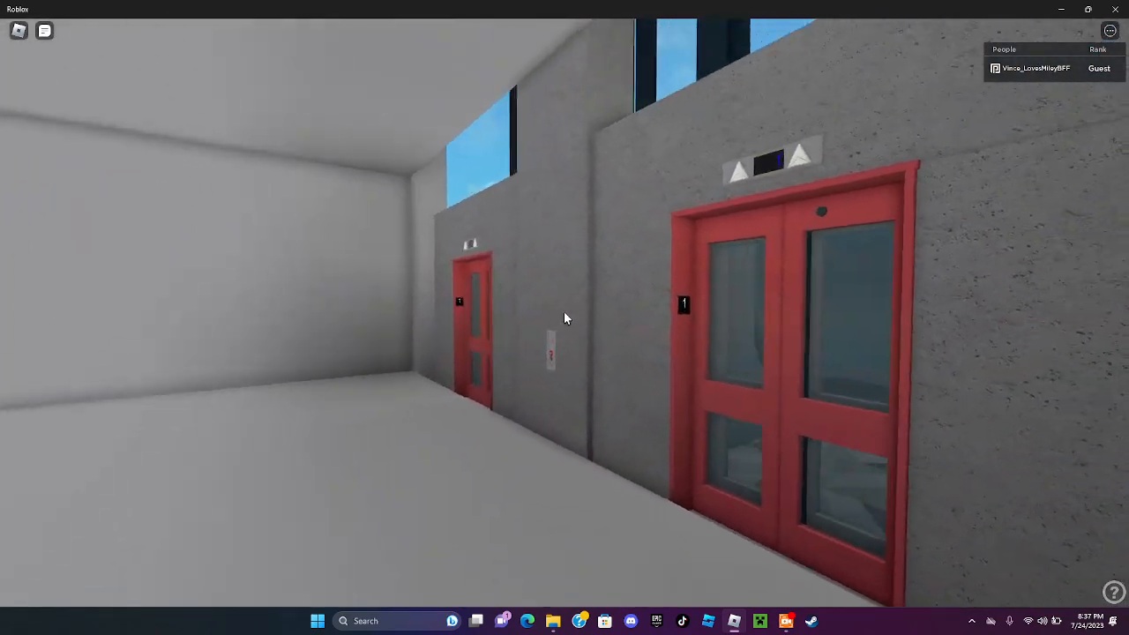
Approach the red elevator and call it from the hall panel so its doors open
key("w")
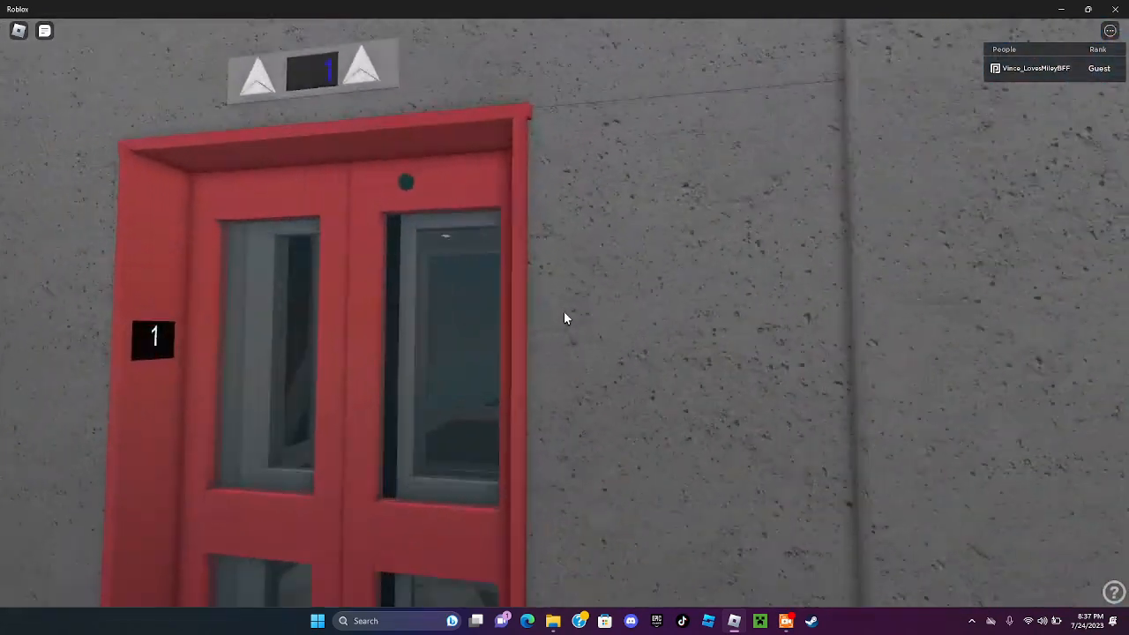
key("w")
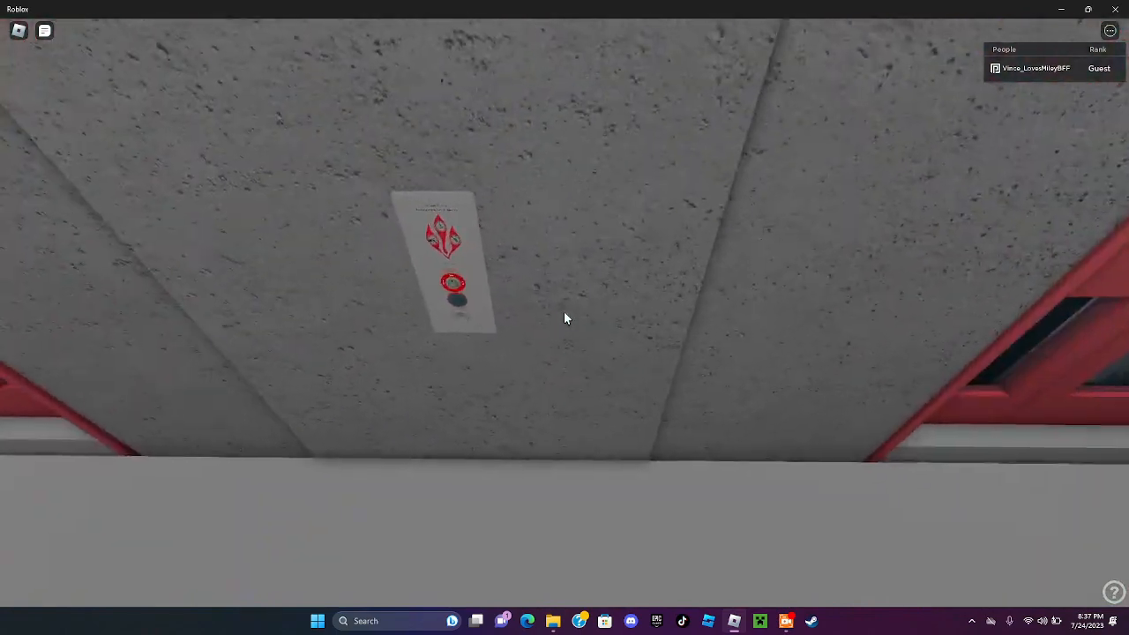
key("w")
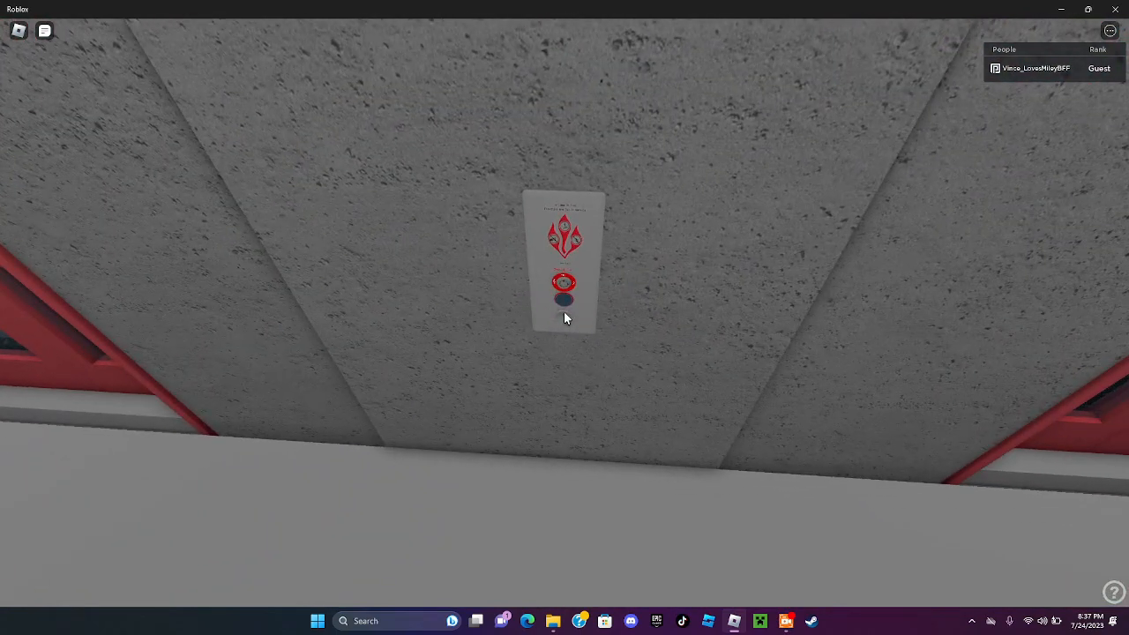
left_click(565, 317)
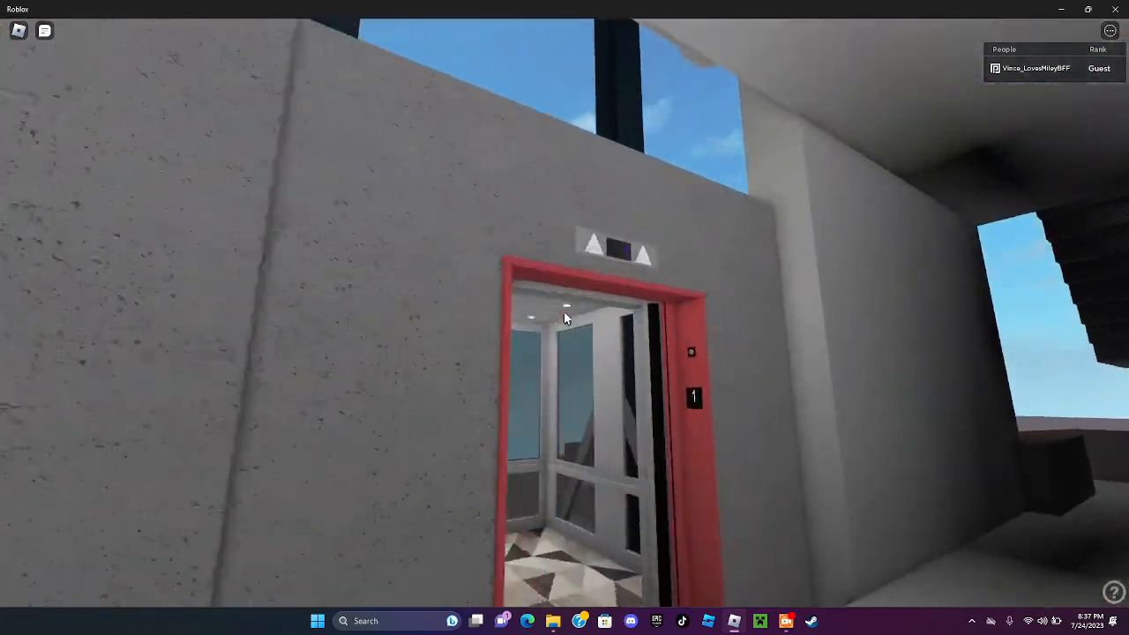
Board the car, select floor 7, close the doors and watch the indicator on the way up
key("w")
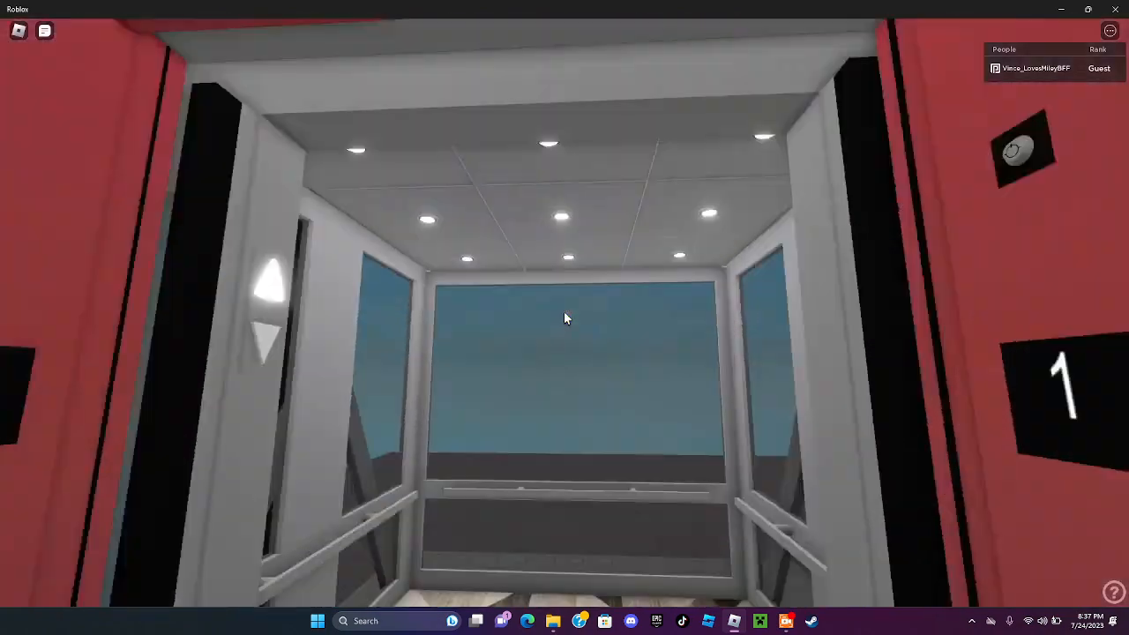
key("w")
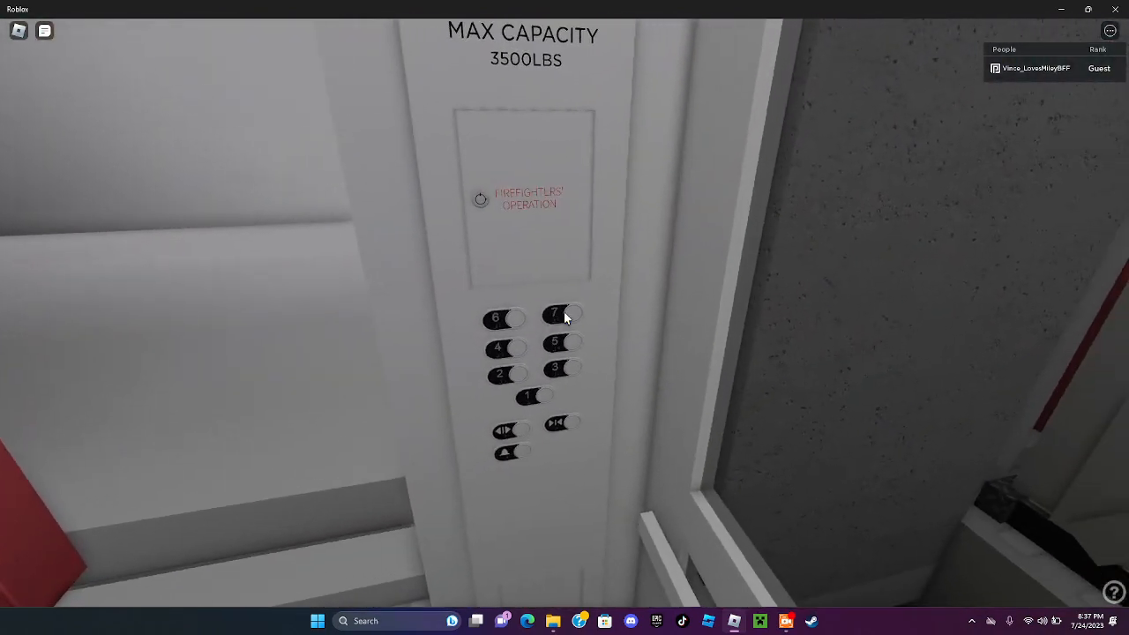
left_click(565, 318)
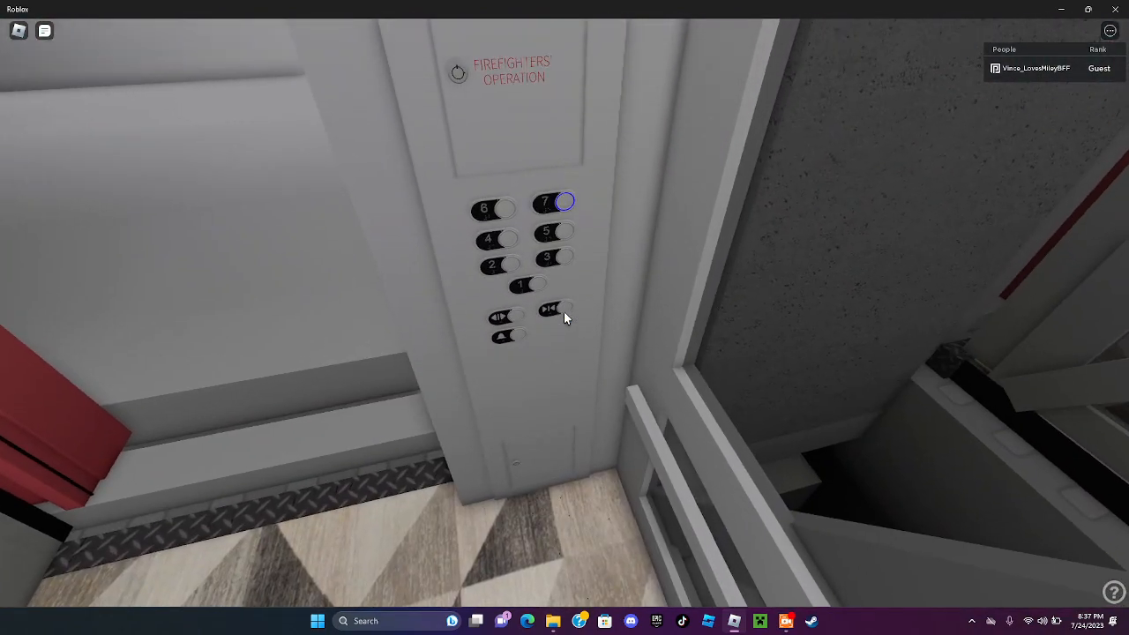
left_click(554, 316)
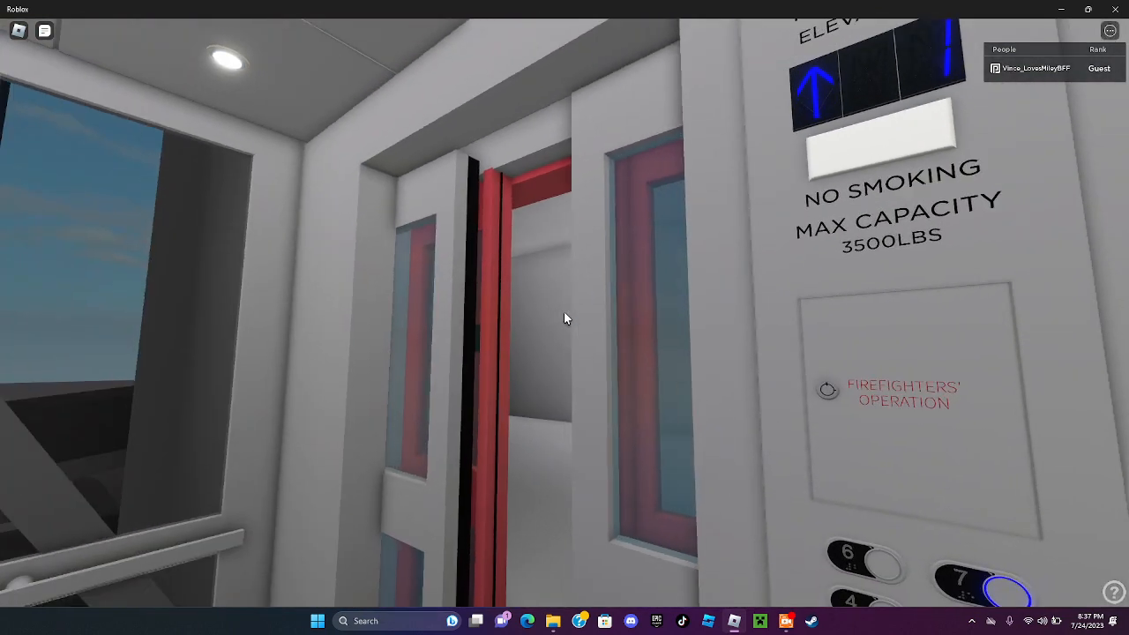
right_click(565, 317)
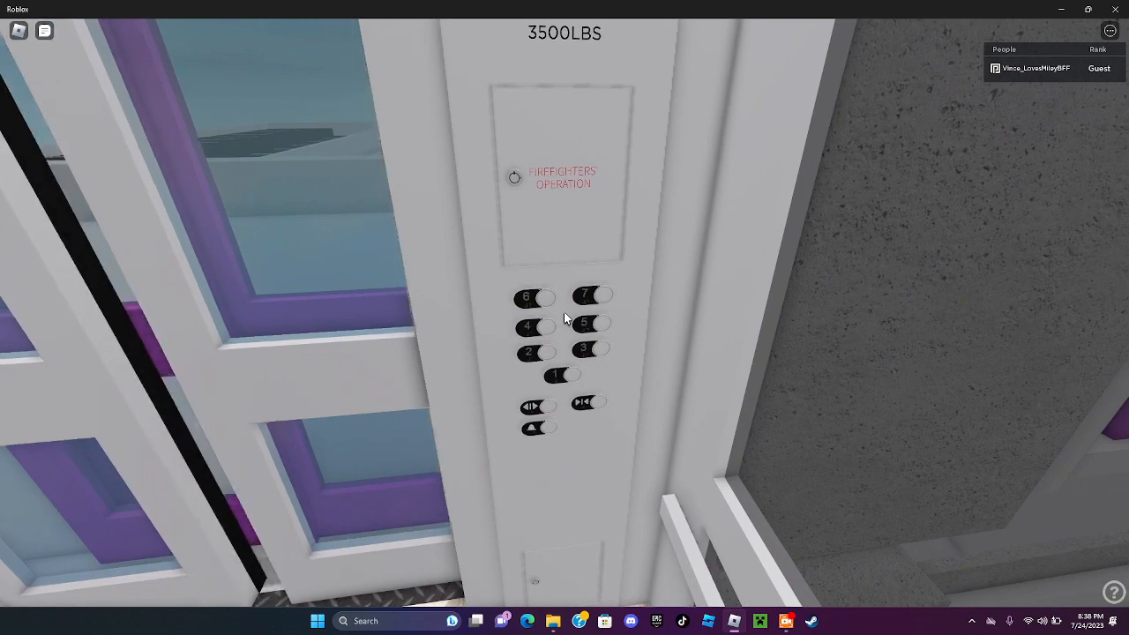
Step out at the top and turn around to look over the rooftop parking deck
left_click_drag(566, 319, 566, 319)
scroll(566, 318, "down", 3)
scroll(567, 318, "up", 3)
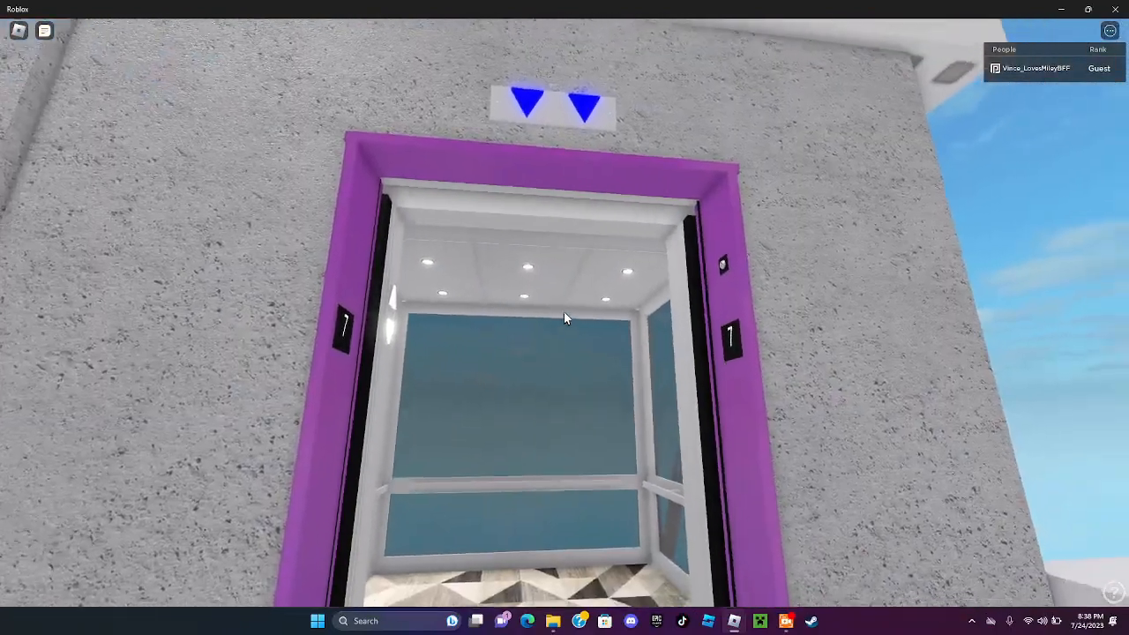
scroll(566, 319, "down", 3)
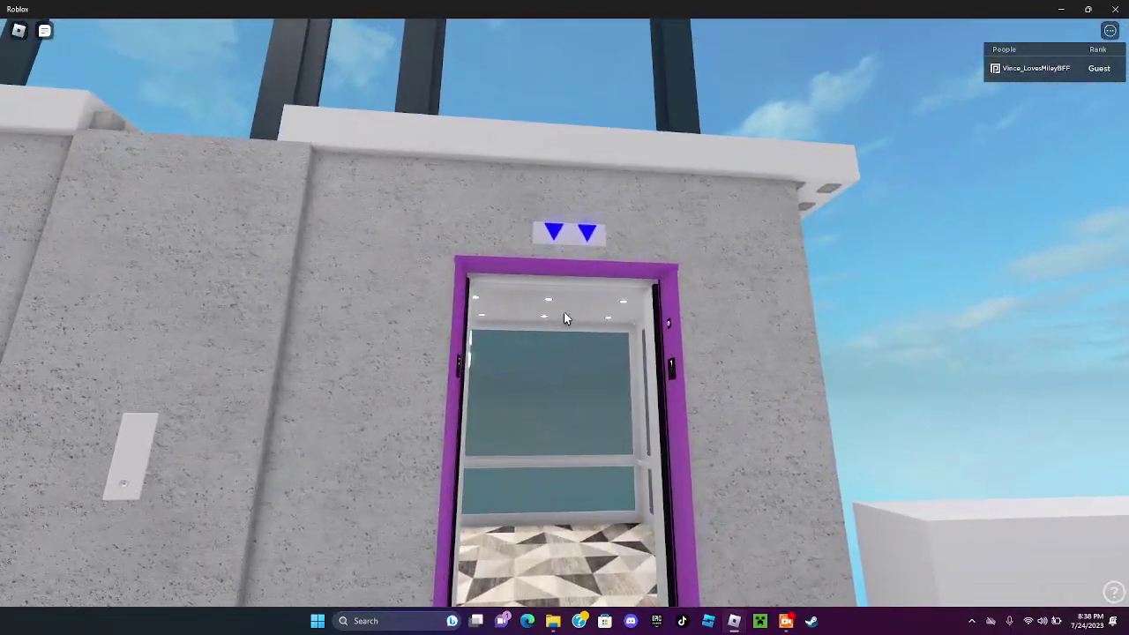
right_click(567, 318)
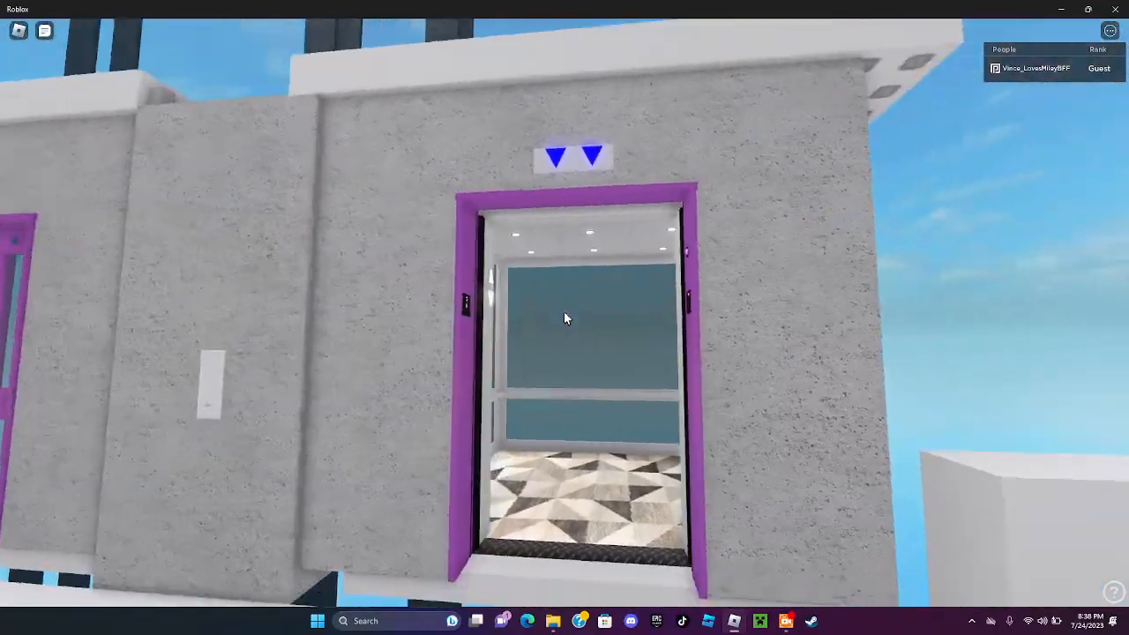
scroll(566, 318, "up", 2)
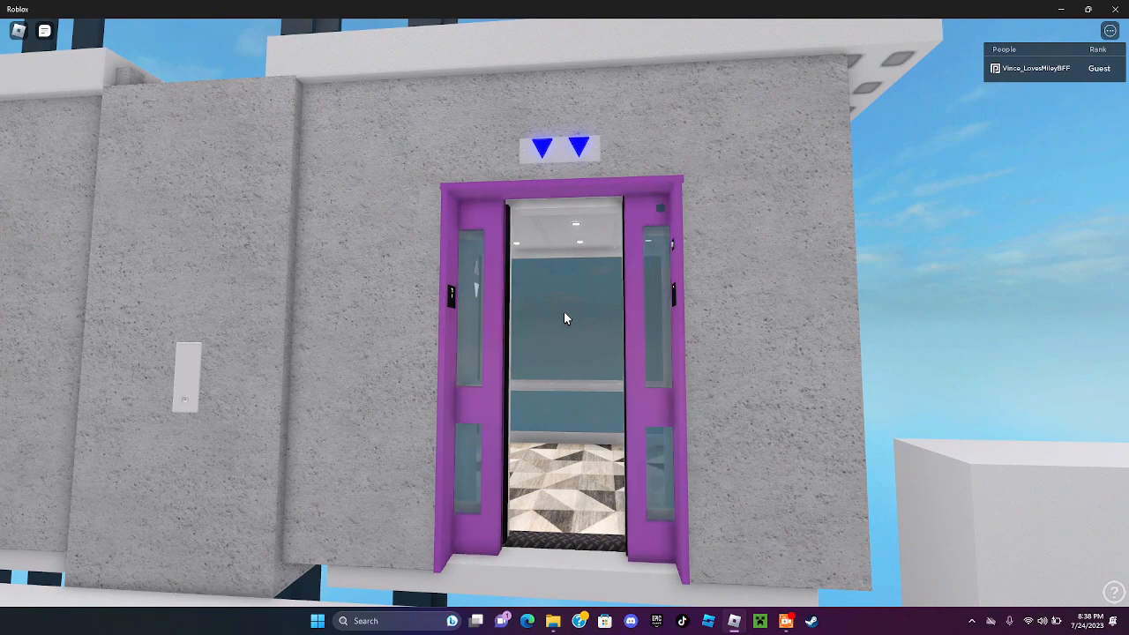
left_click_drag(567, 319, 567, 318)
scroll(566, 319, "up", 5)
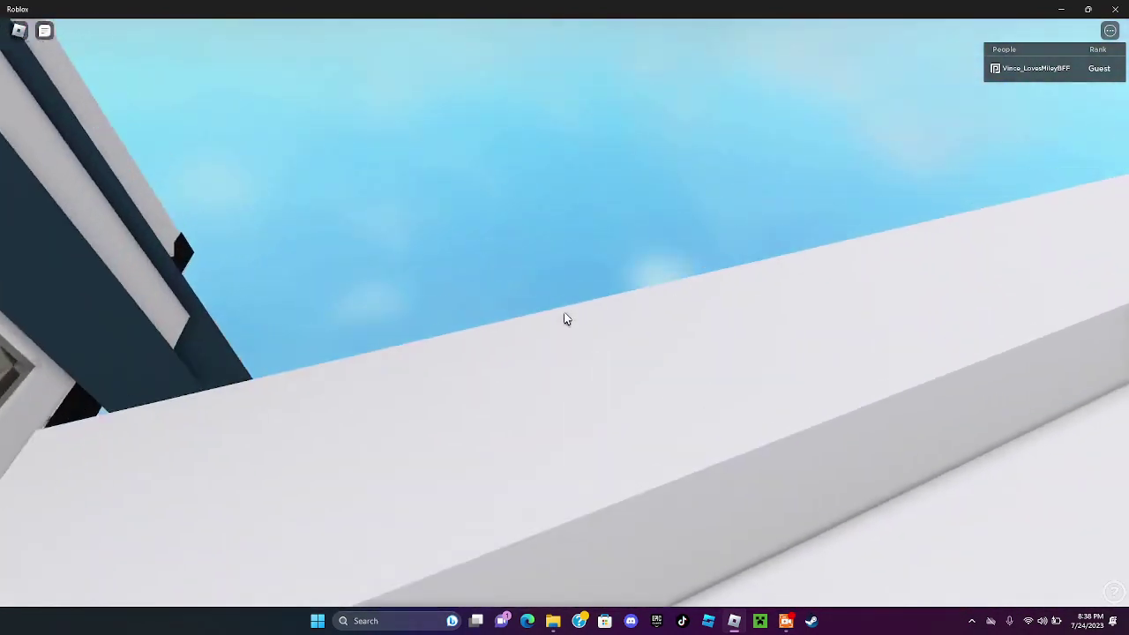
scroll(566, 318, "down", 3)
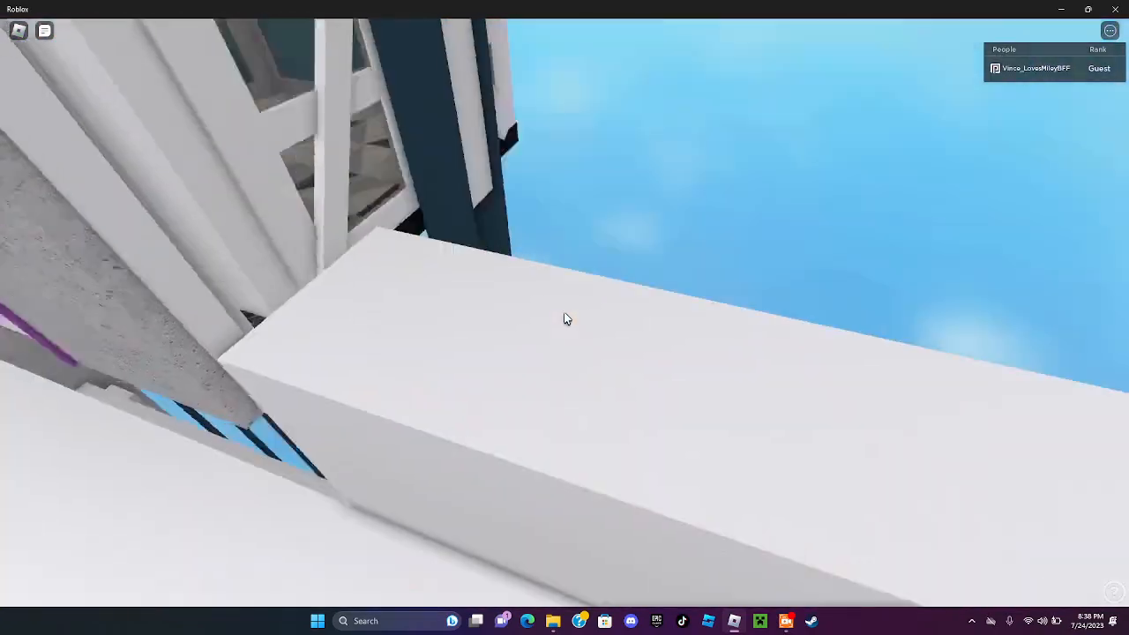
Re-enter the purple rooftop elevator and select floor 1 on its panel
left_click_drag(566, 318, 566, 318)
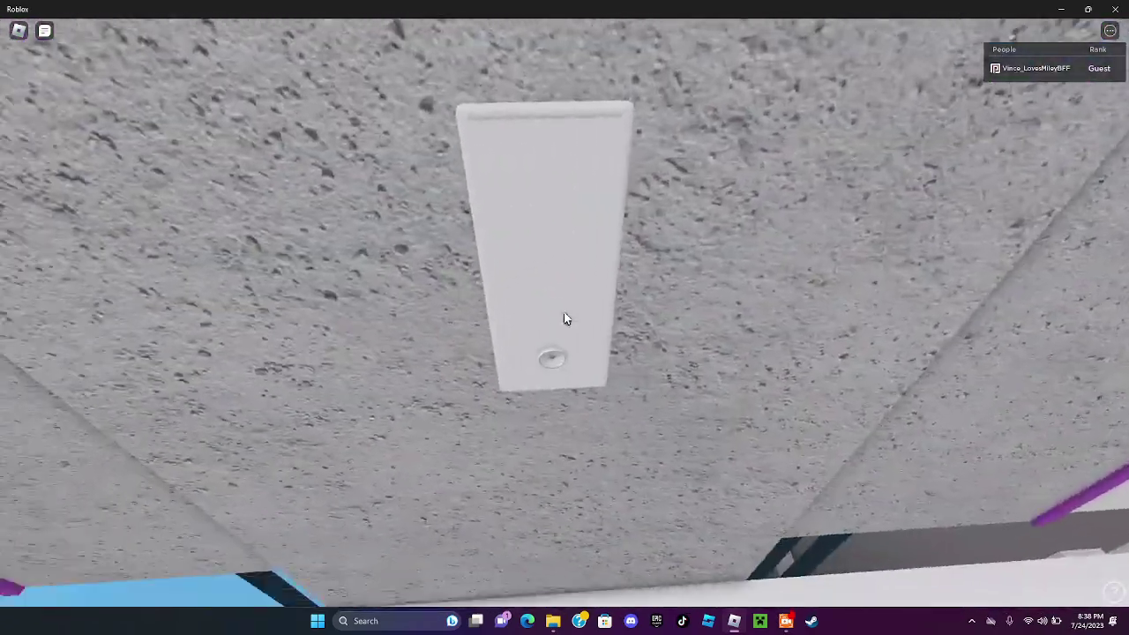
left_click_drag(567, 319, 567, 318)
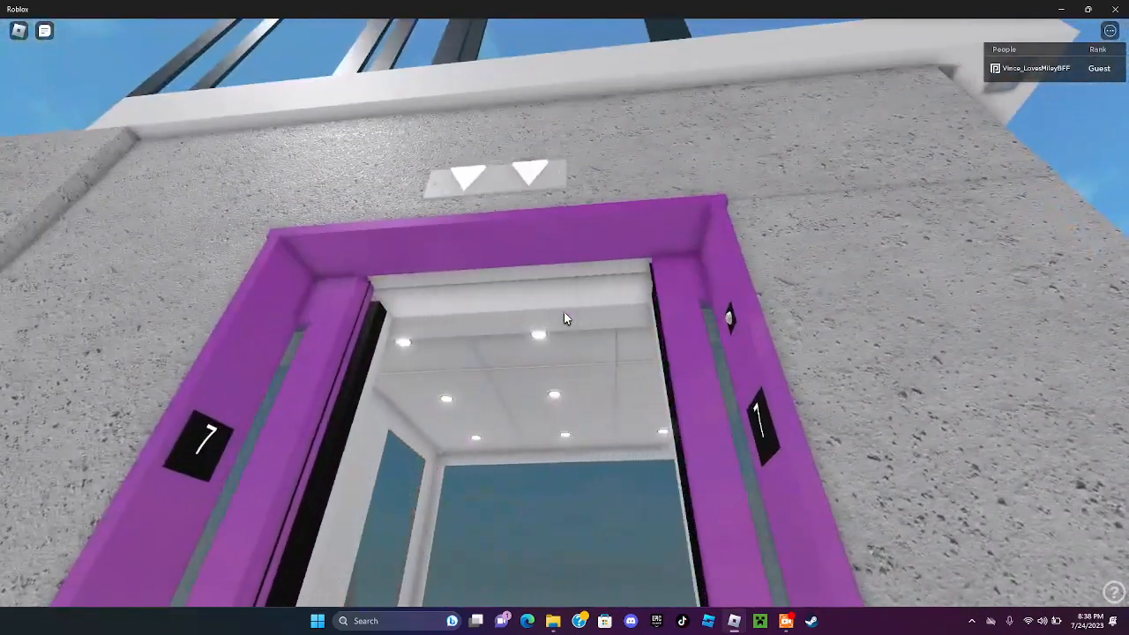
left_click_drag(566, 319, 566, 319)
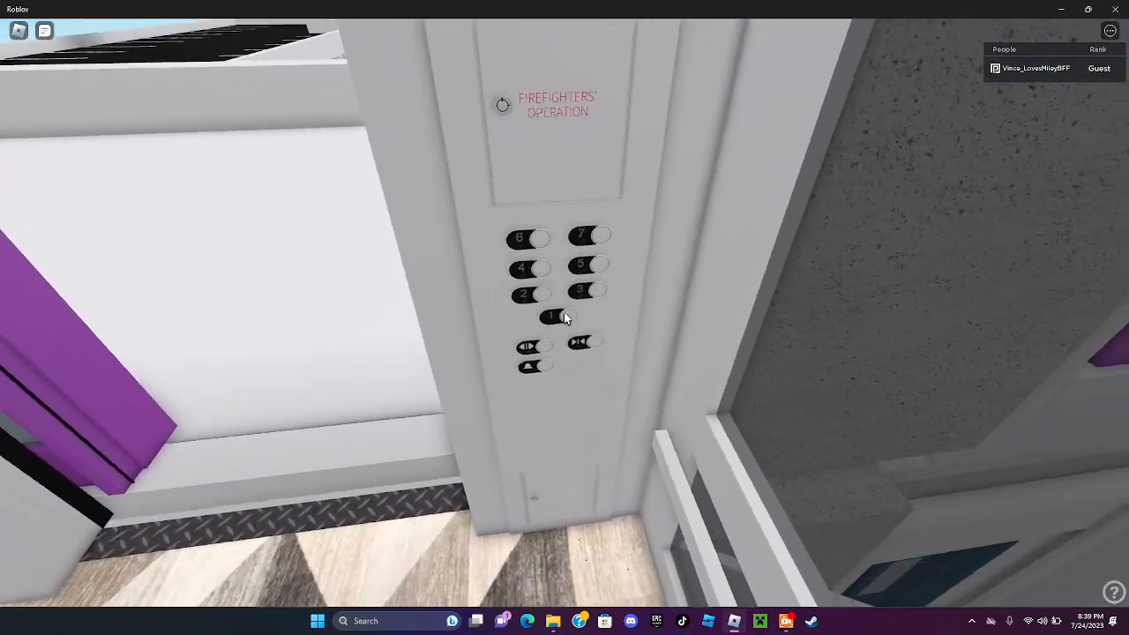
left_click(566, 318)
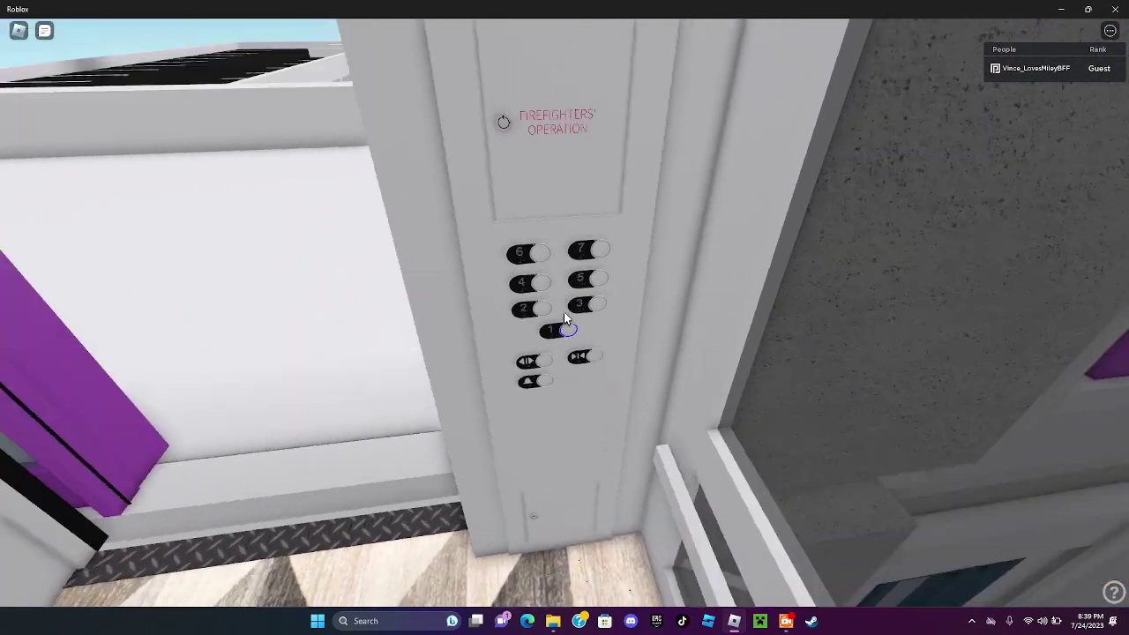
Watch the doors close and the floor indicator count down from 7 to 1
left_click_drag(567, 318, 566, 318)
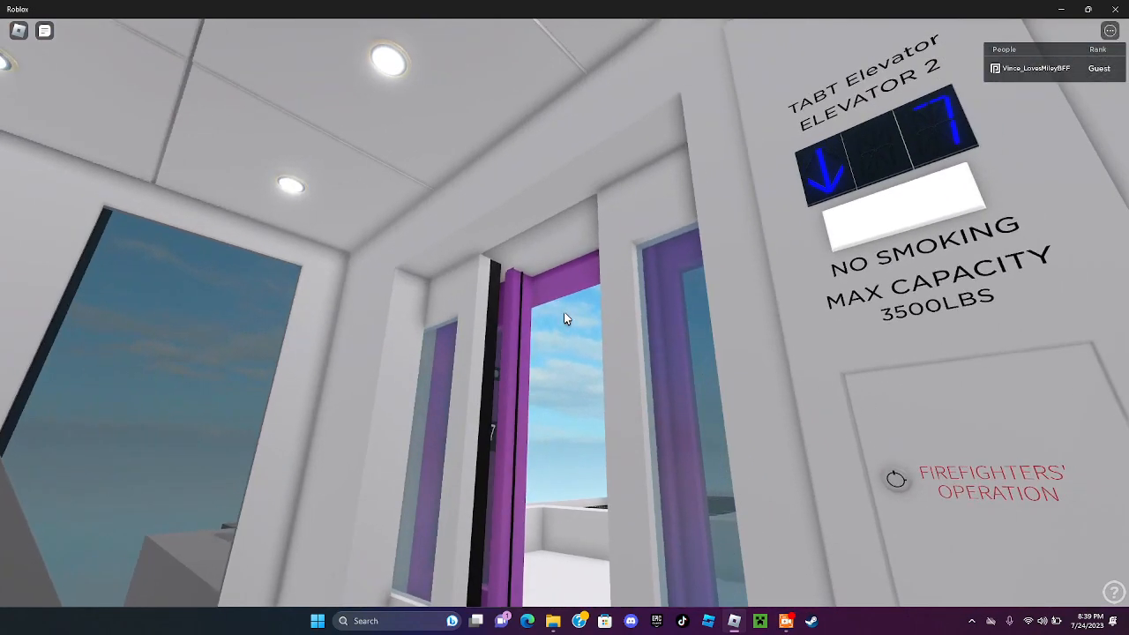
left_click_drag(566, 319, 566, 319)
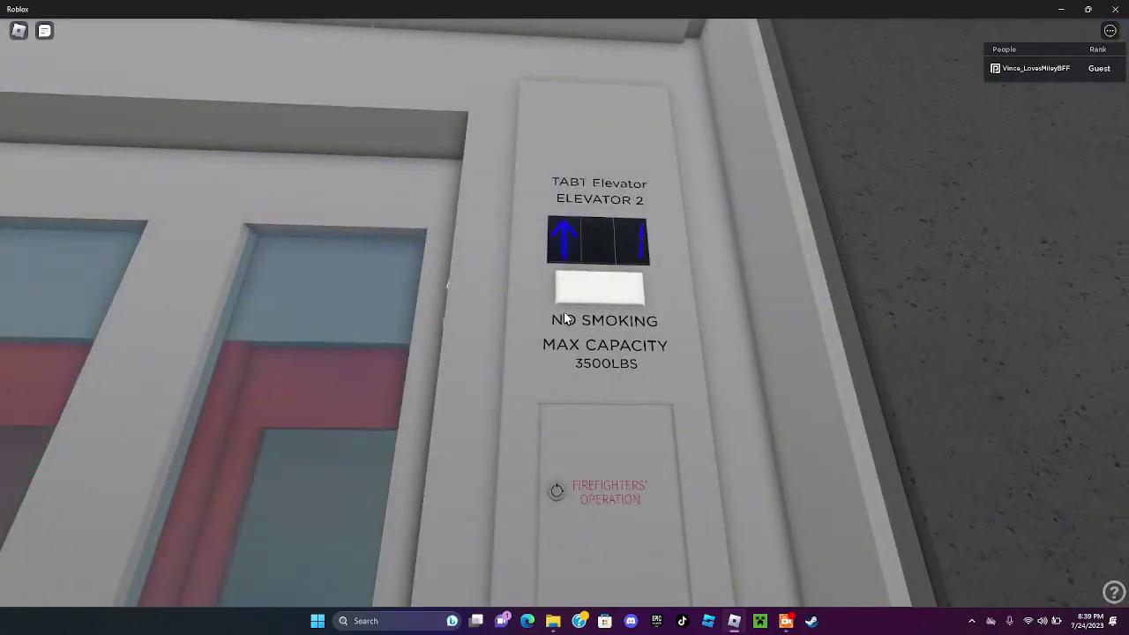
right_click(567, 317)
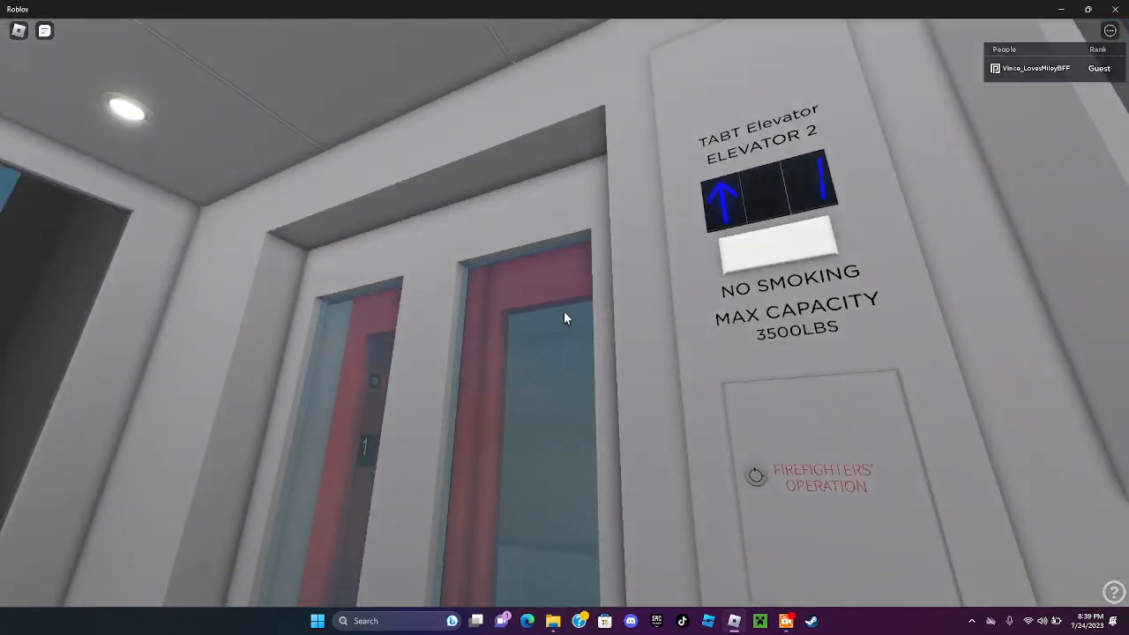
Look around Elevator 2's glass car, its capacity sign and doors, then line up on the floor buttons
right_click(566, 318)
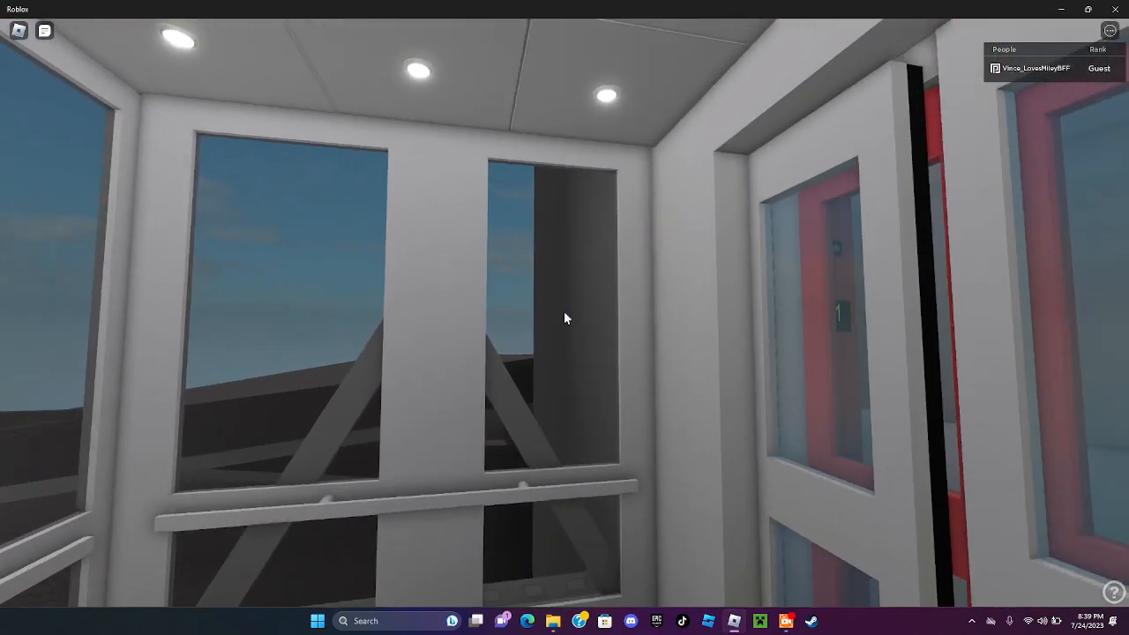
key("w")
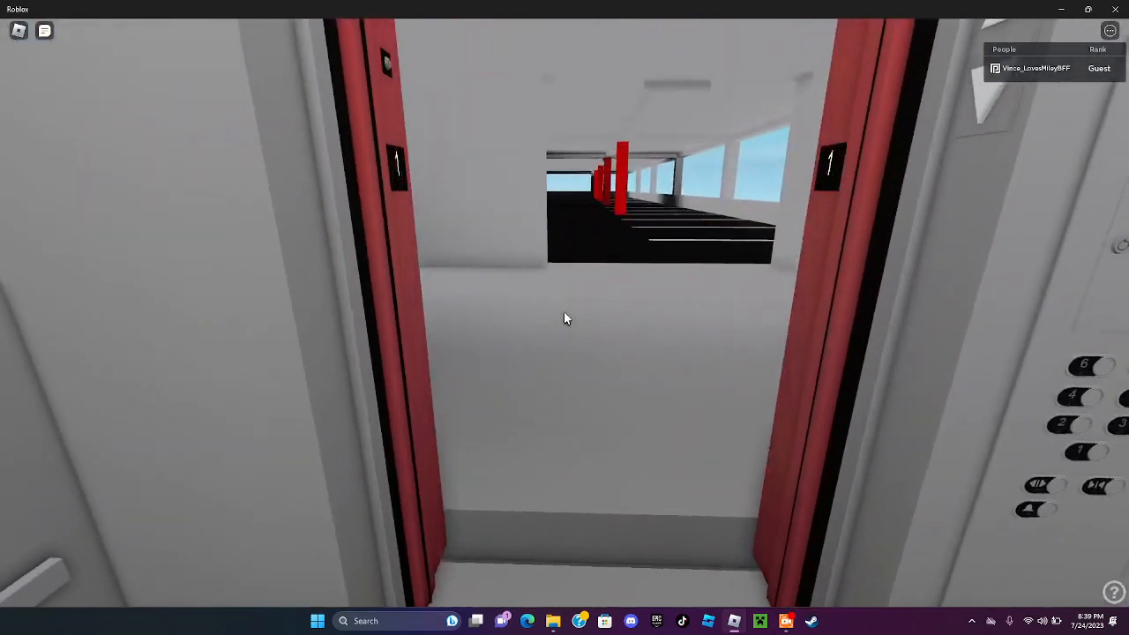
right_click(565, 318)
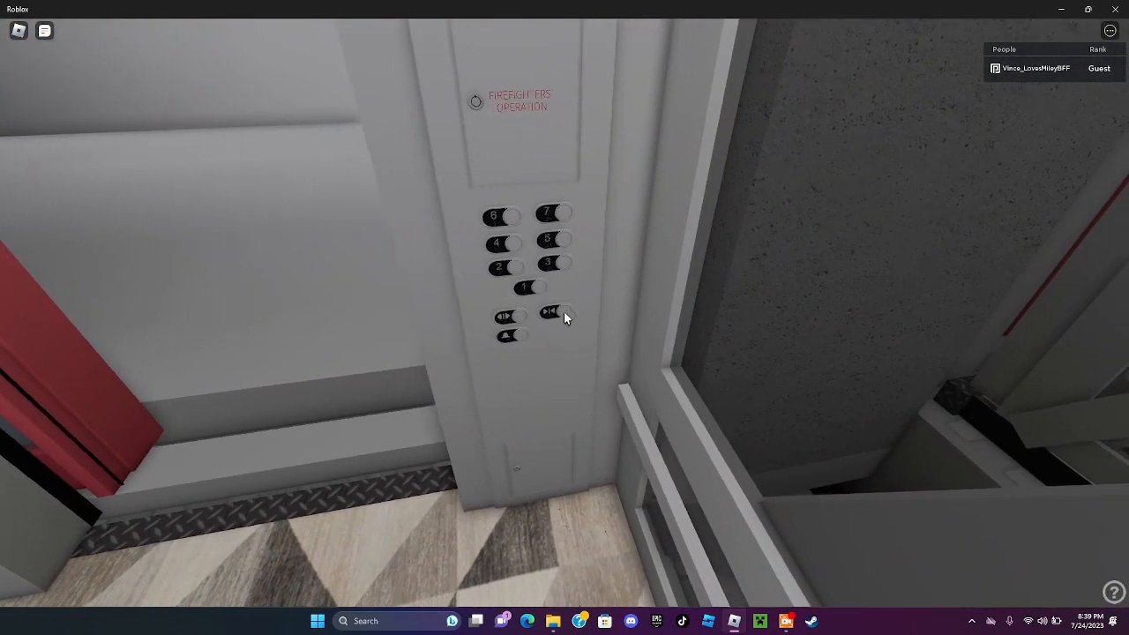
left_click(566, 318)
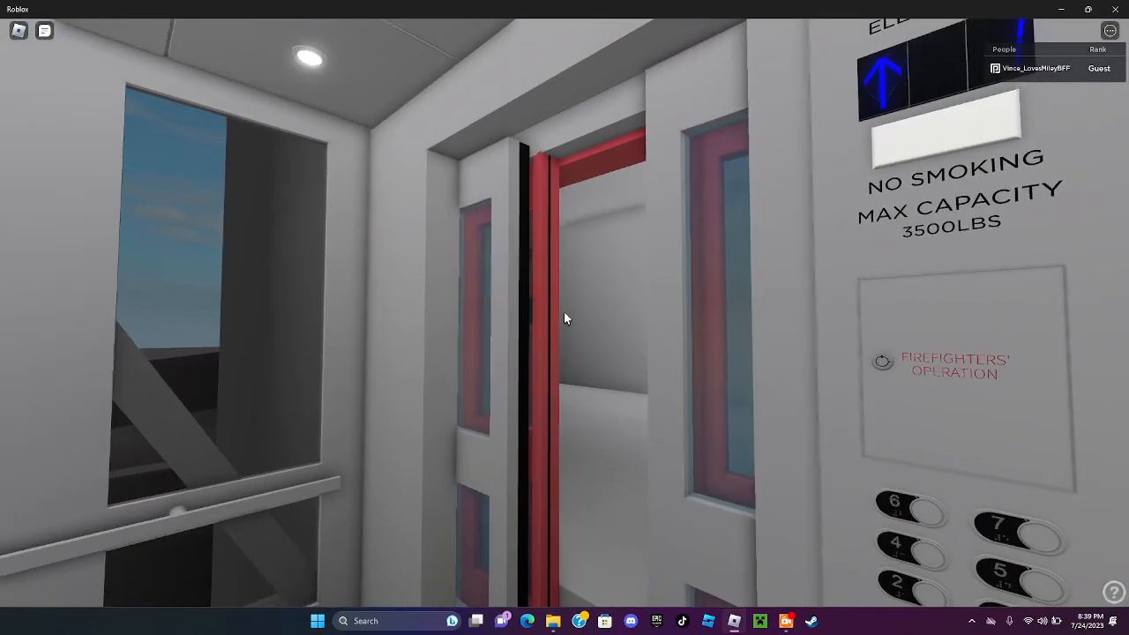
left_click_drag(565, 317, 565, 318)
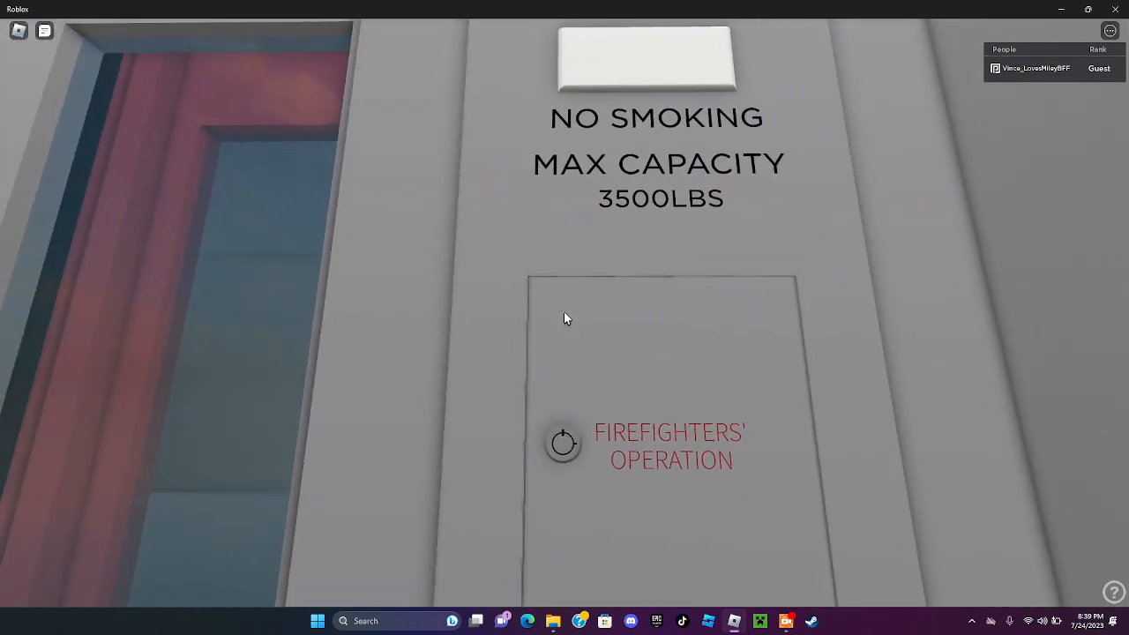
left_click_drag(566, 318, 566, 317)
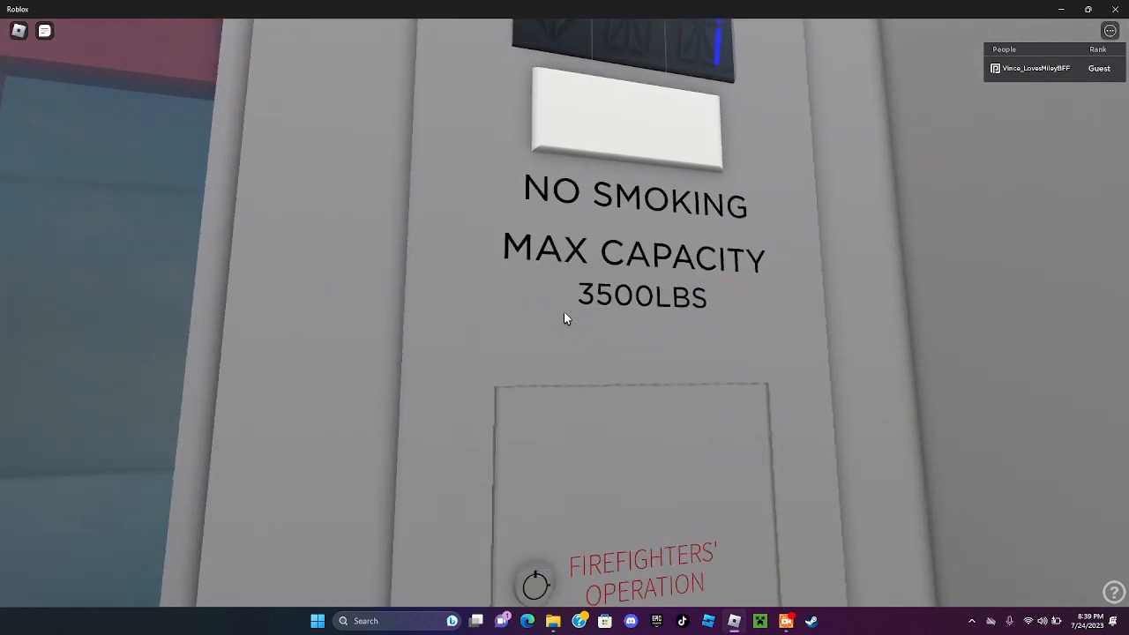
left_click_drag(565, 317, 566, 317)
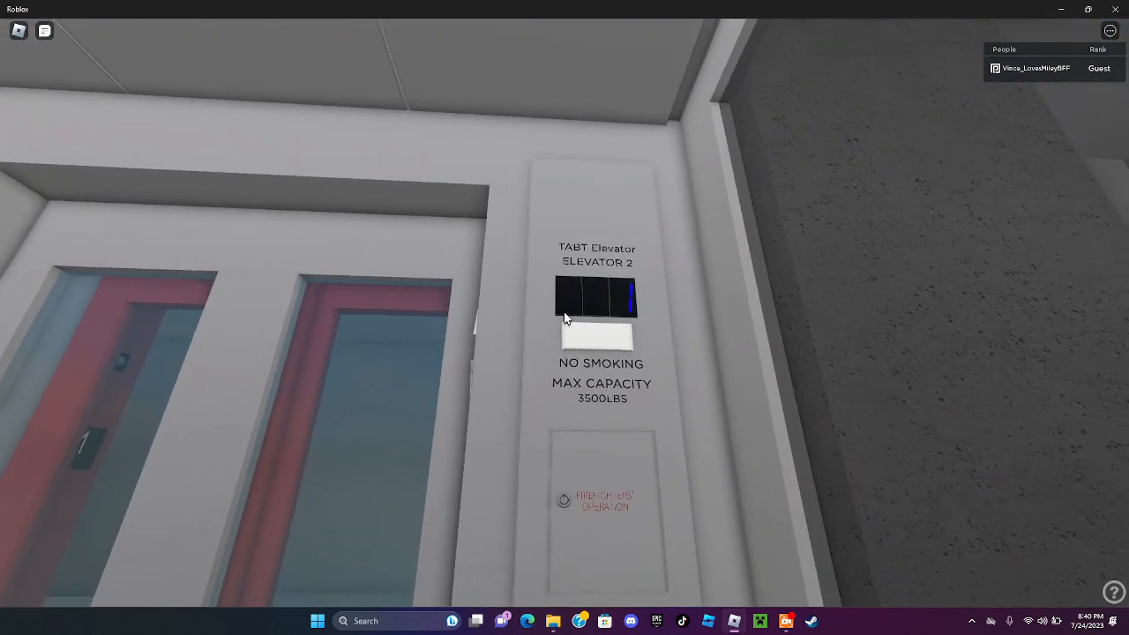
left_click_drag(566, 318, 565, 317)
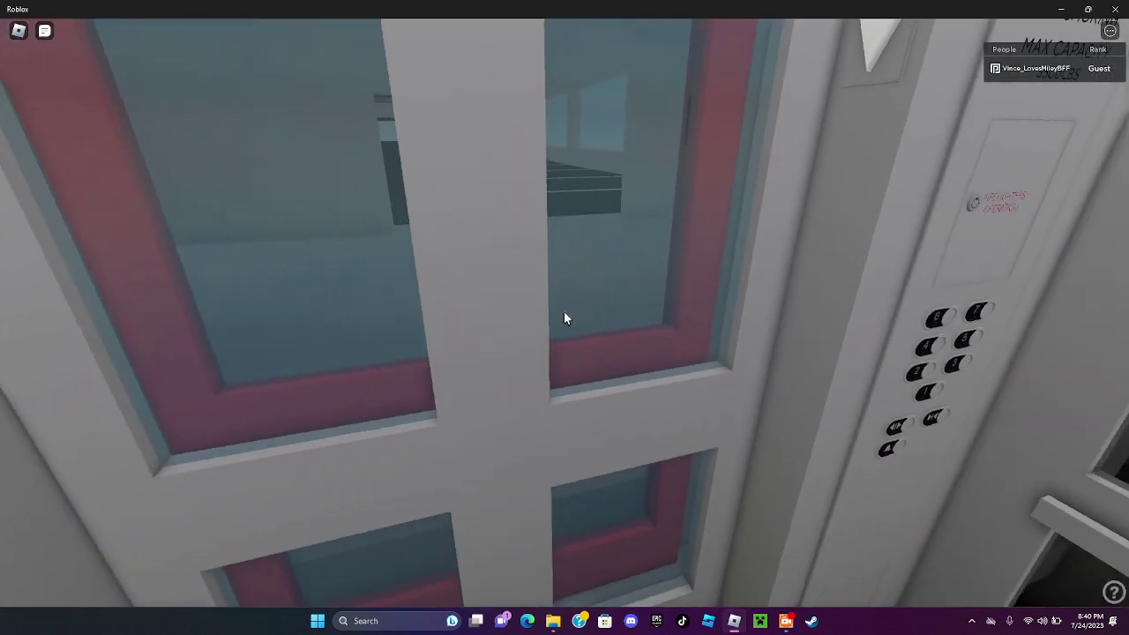
left_click_drag(566, 318, 566, 318)
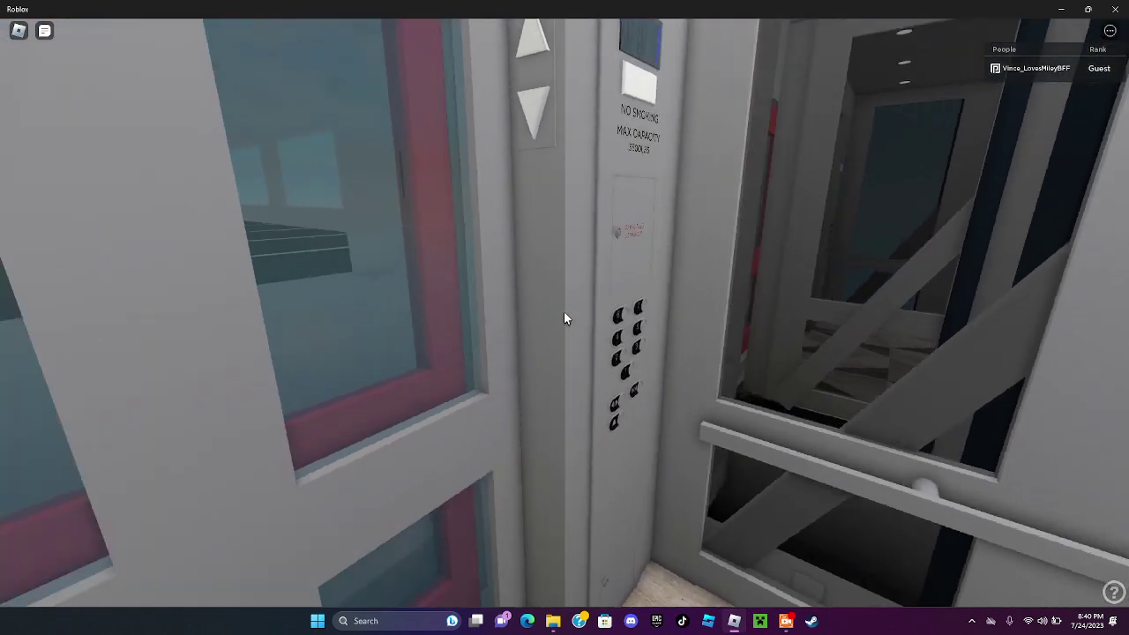
left_click_drag(566, 318, 565, 318)
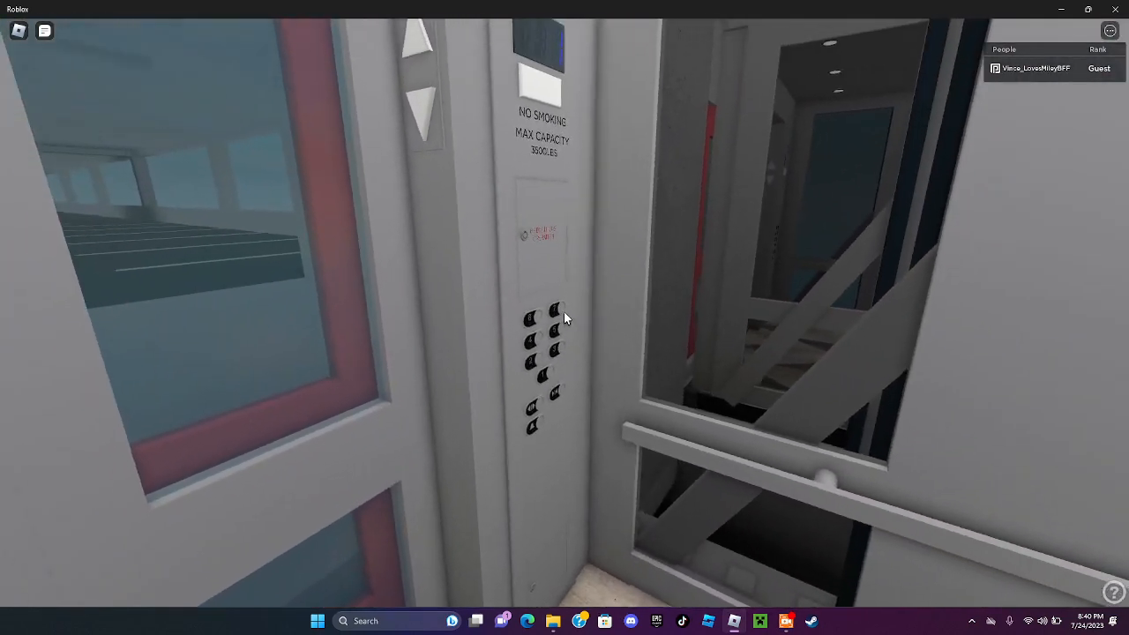
Send Elevator 2 up to floor 7, then select floor 1 and face the doors for the ride down
left_click(565, 317)
left_click_drag(566, 317, 566, 318)
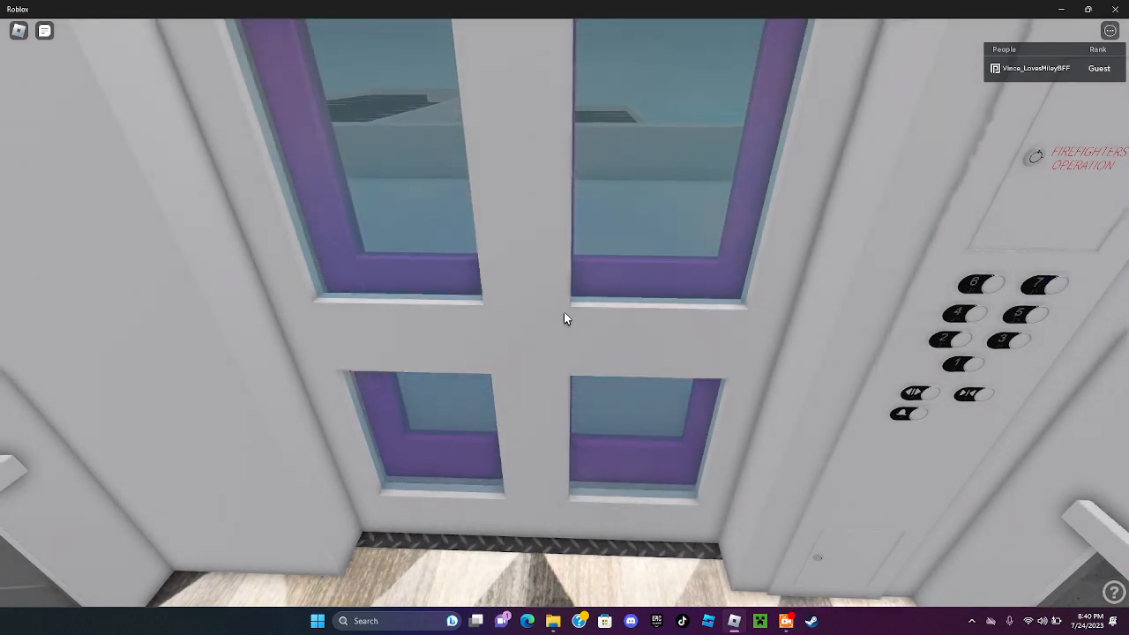
key("Right")
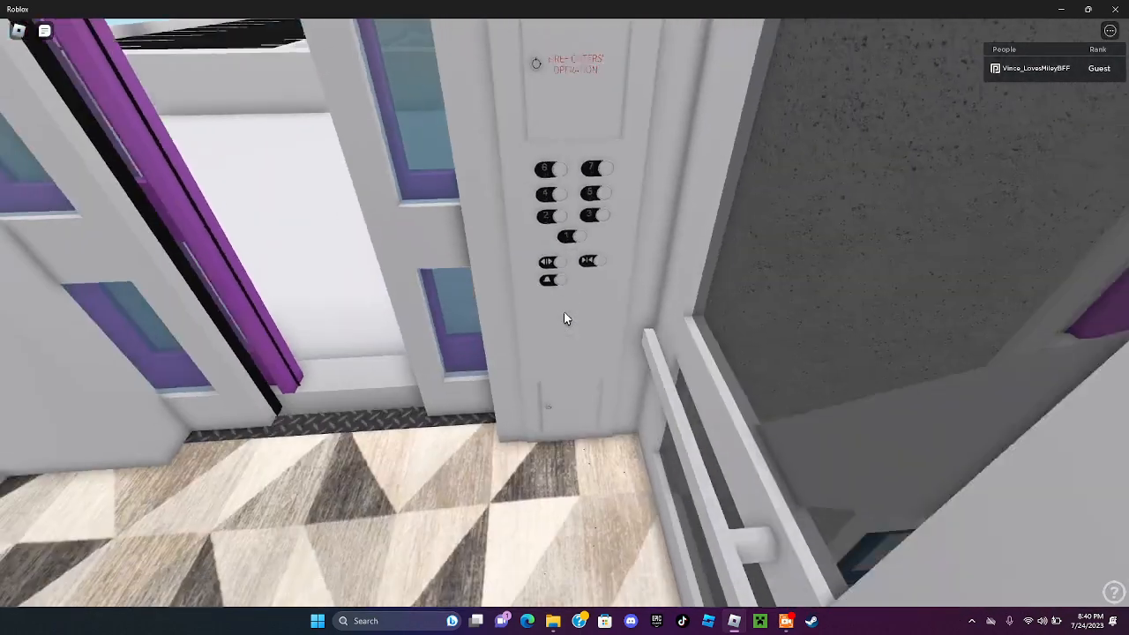
key("w")
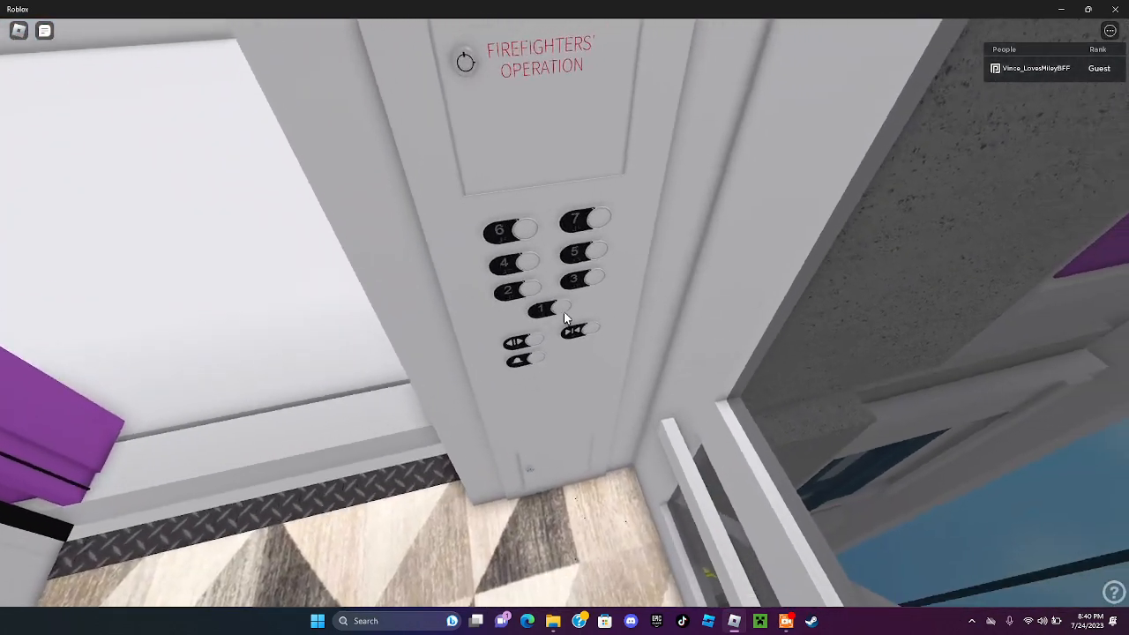
left_click(555, 316)
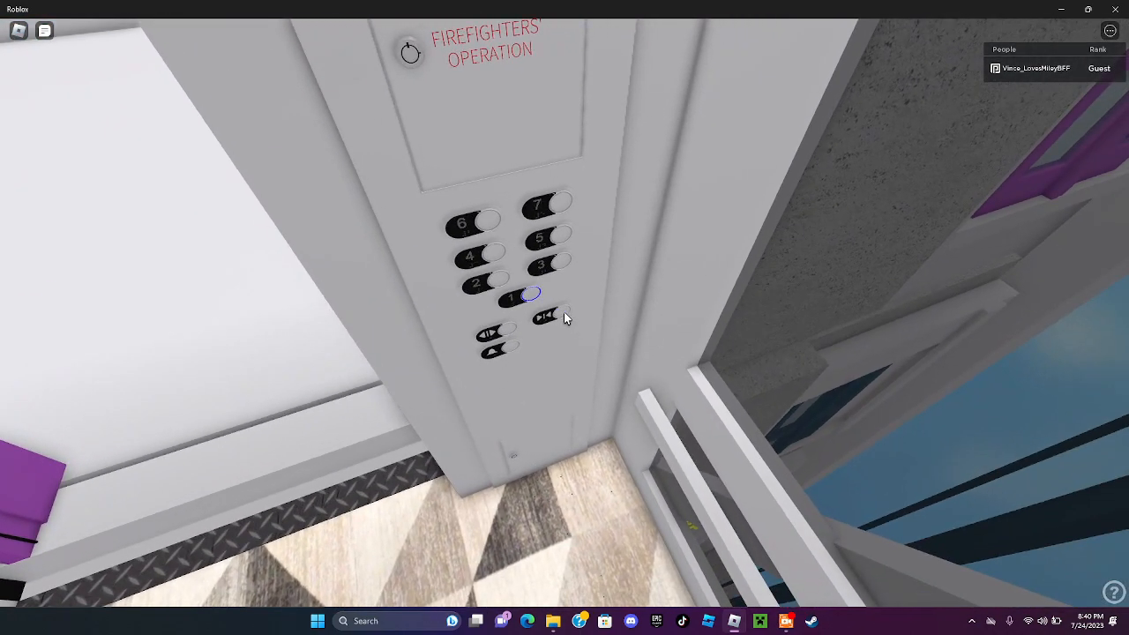
key("Left")
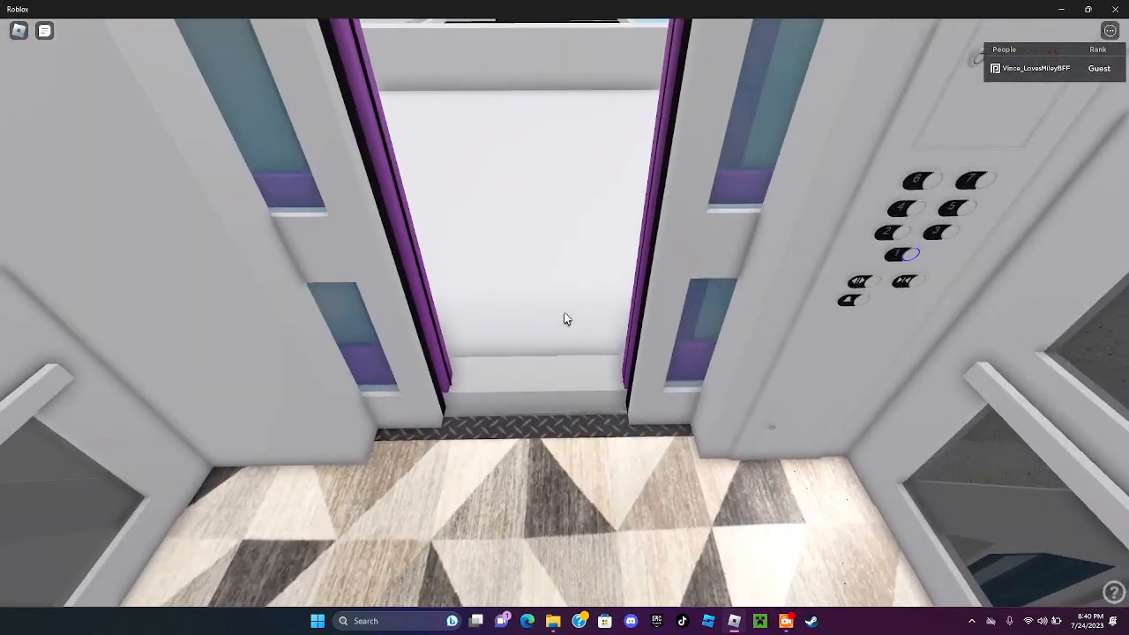
key("Left")
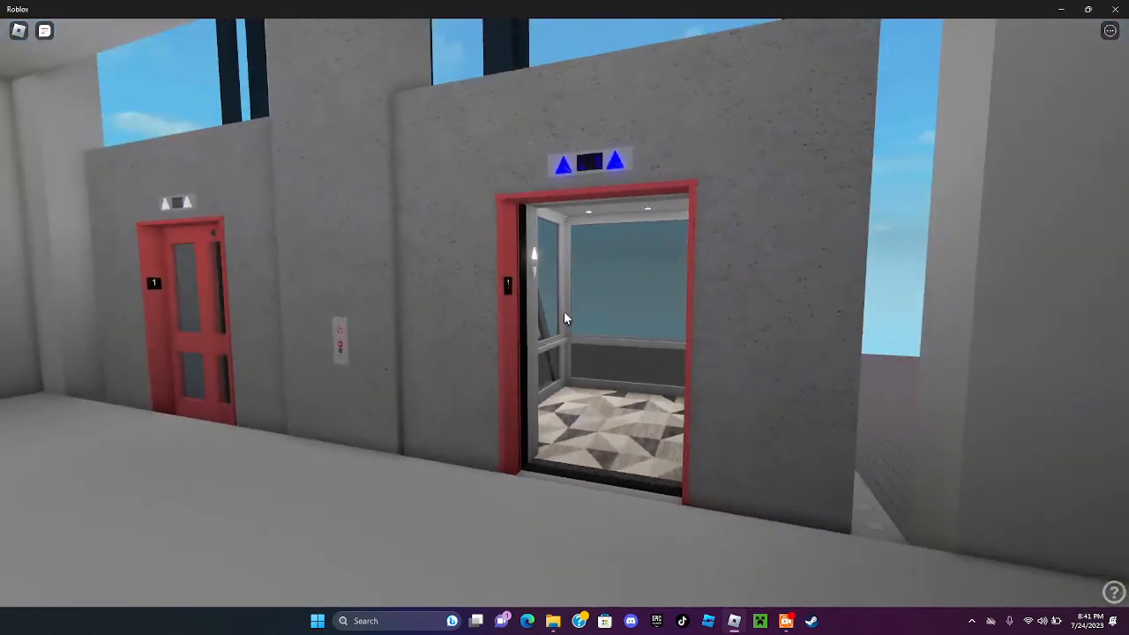
Walk out at floor 1 and face the hall call buttons on the wall
key("w")
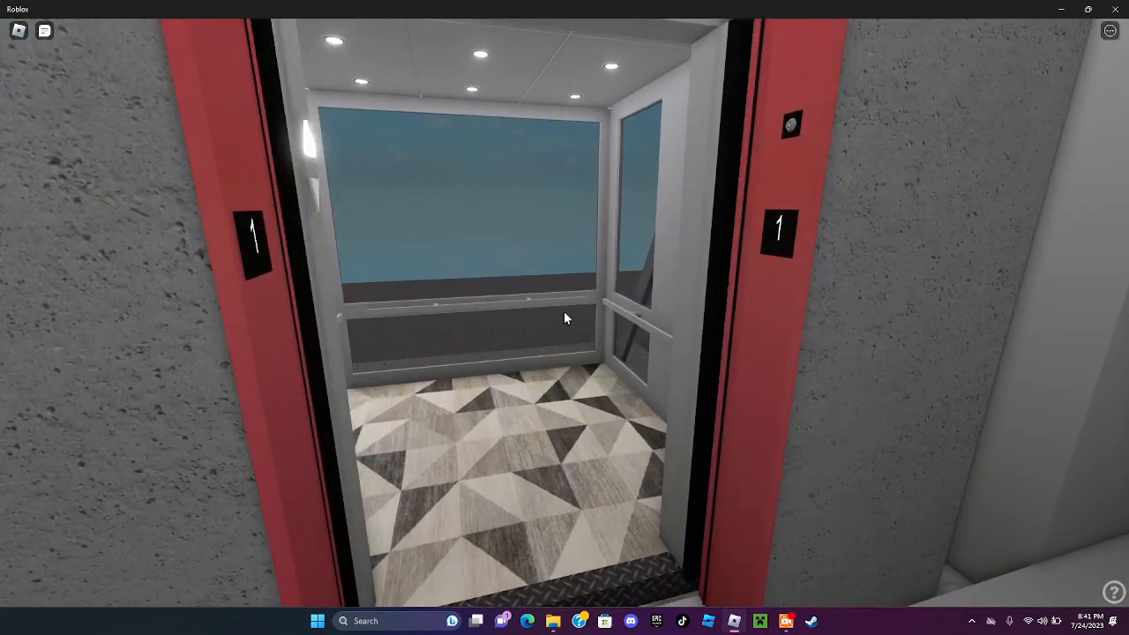
scroll(566, 318, "down", 3)
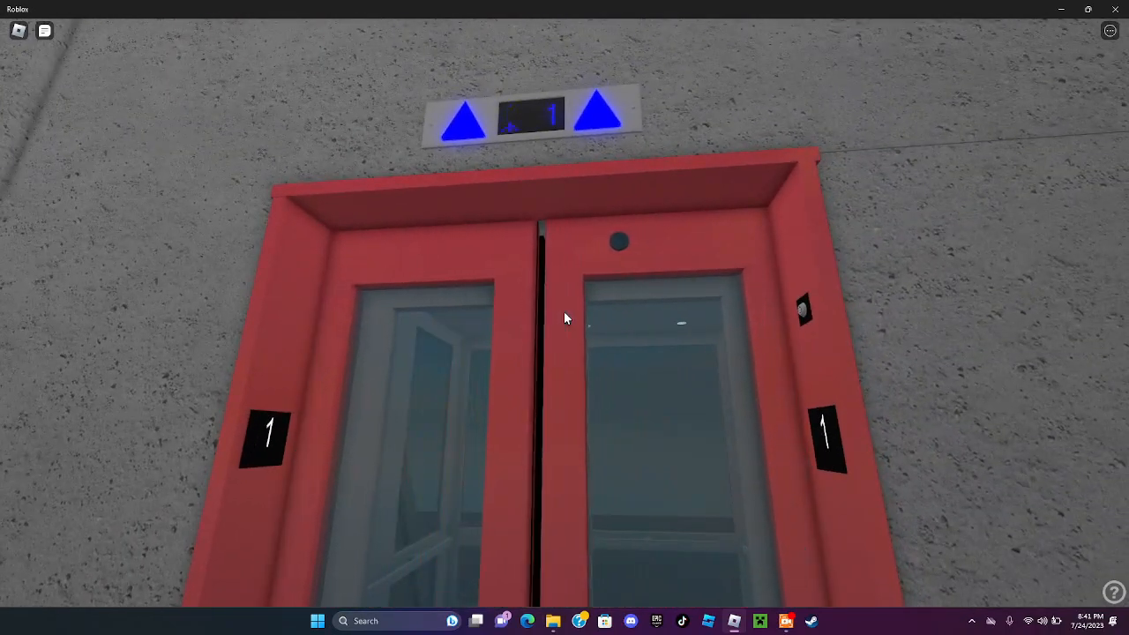
key("d")
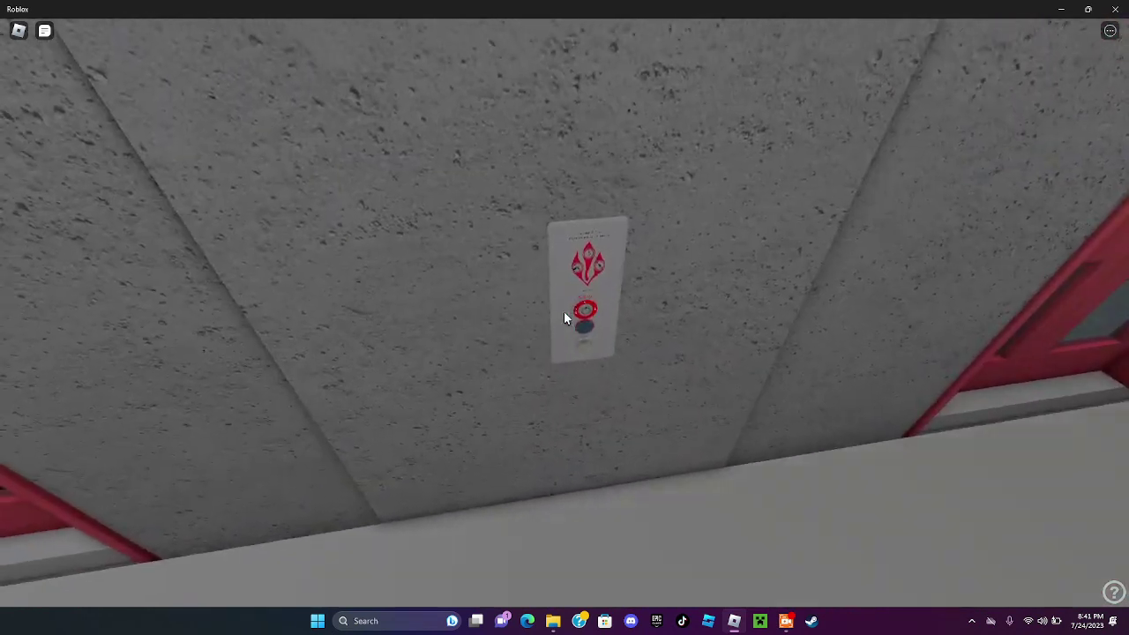
right_click(565, 318)
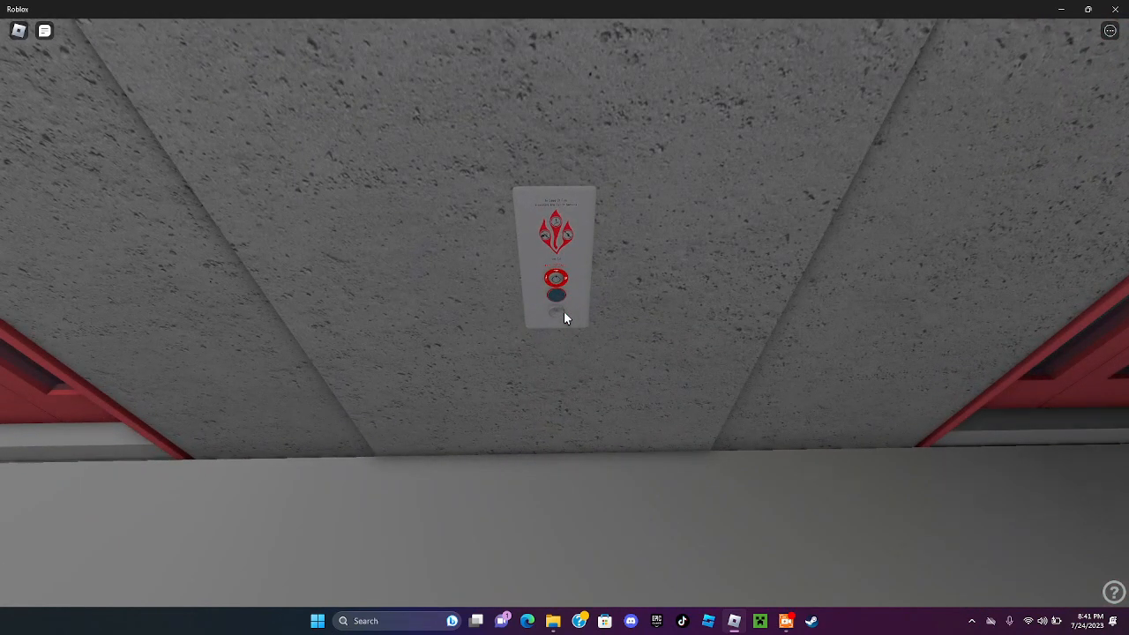
Turn back to the doors and board Elevator 1, looking over its floor buttons
right_click(565, 318)
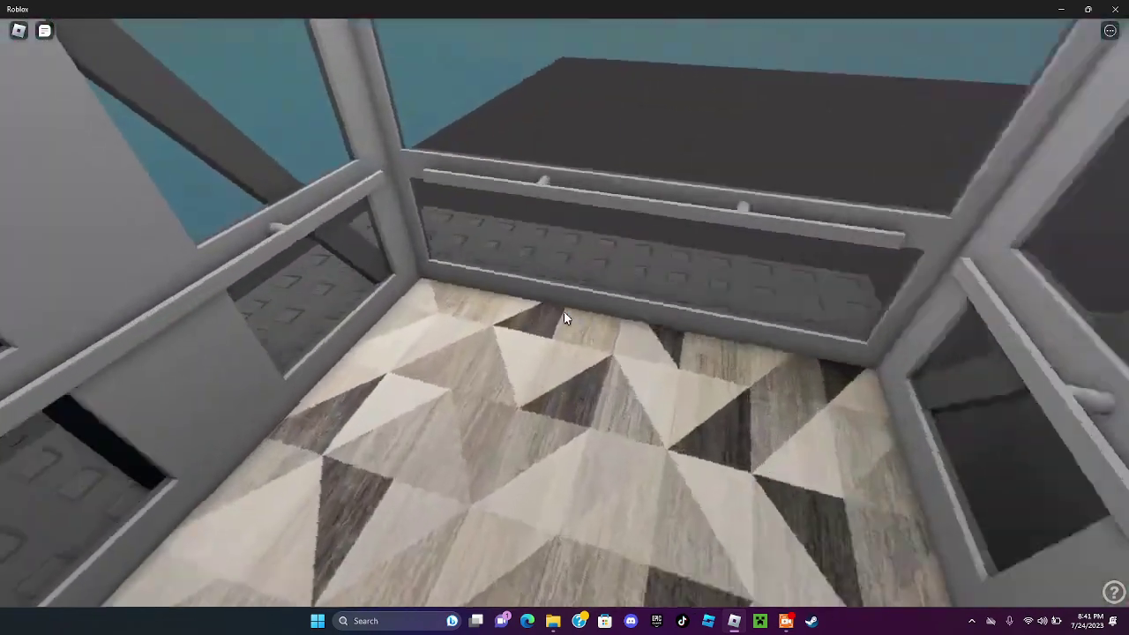
right_click(566, 317)
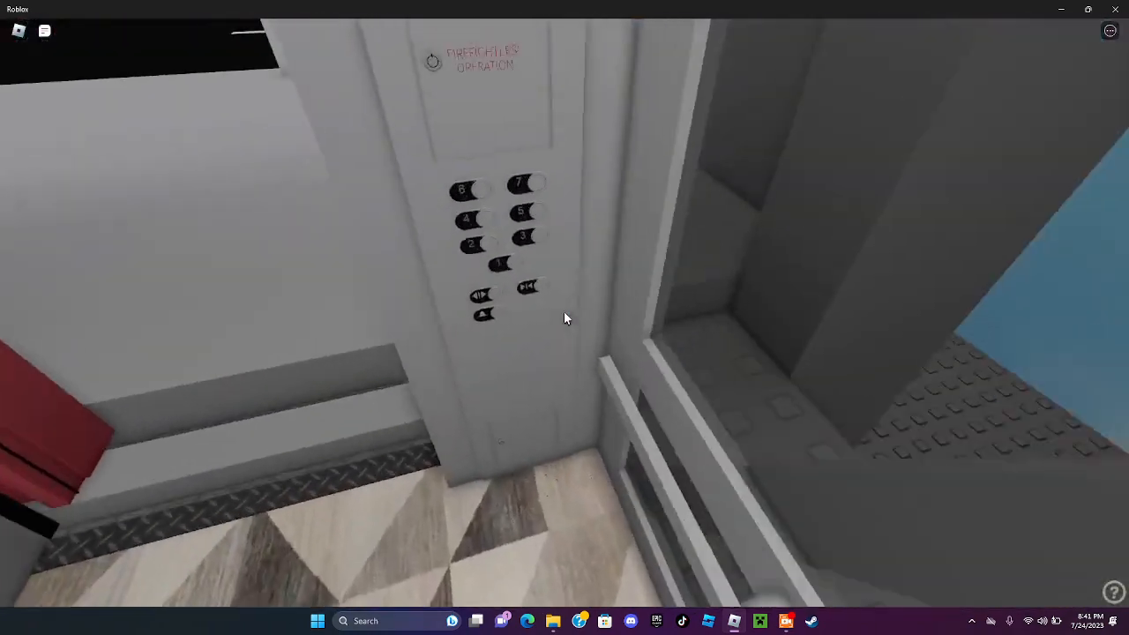
right_click(566, 318)
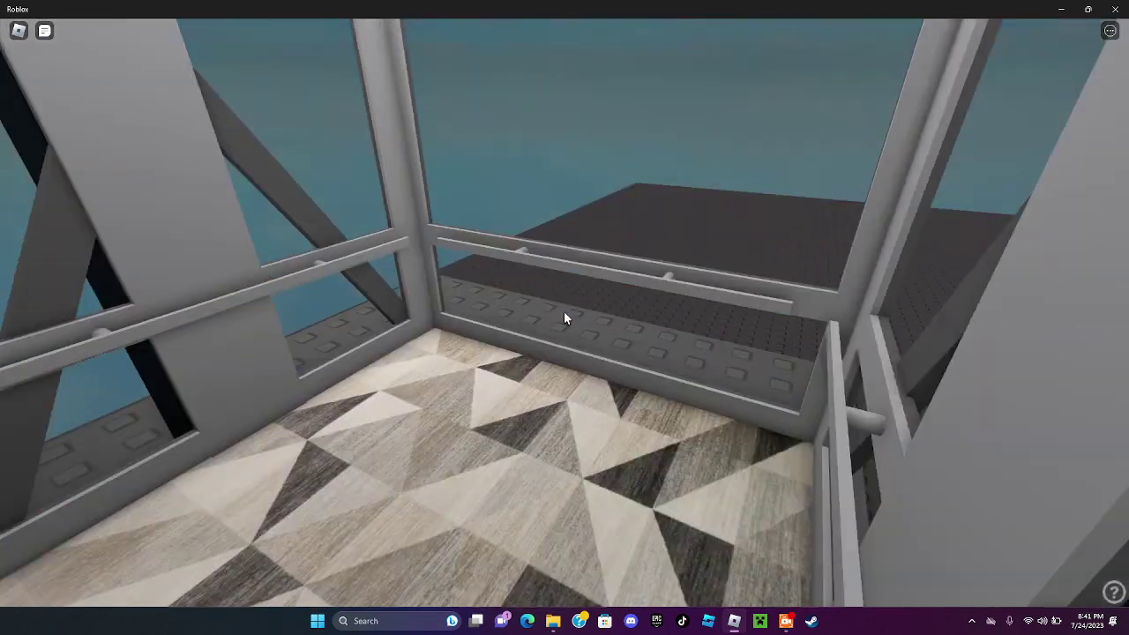
Line up on Elevator 1's panel and send it up to floor 7
left_click_drag(565, 318, 565, 317)
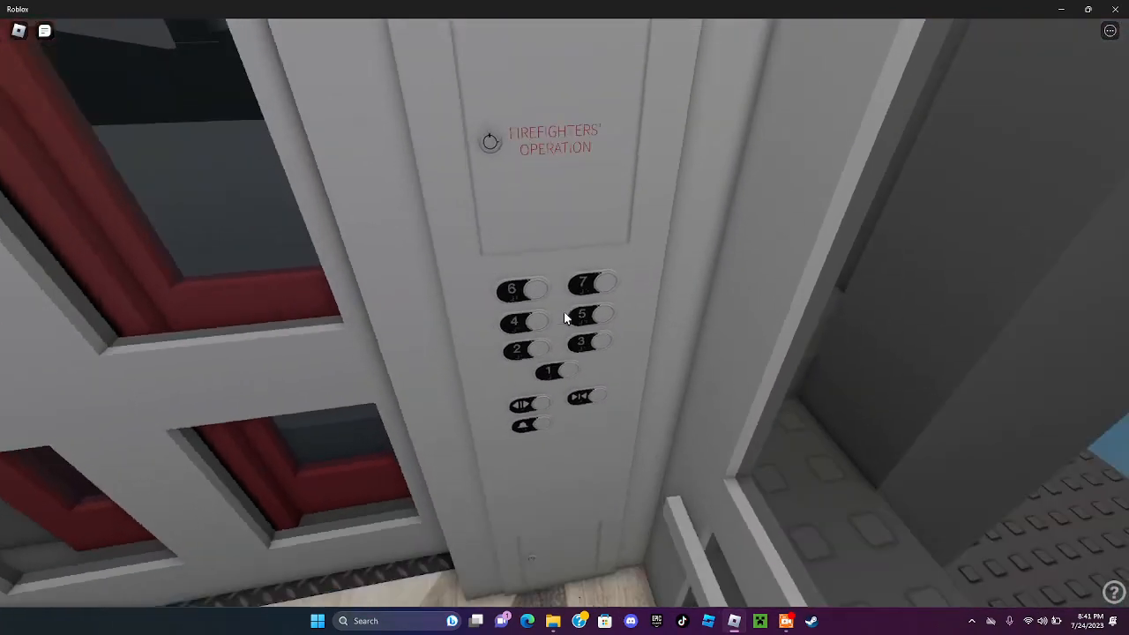
scroll(565, 318, "down", 3)
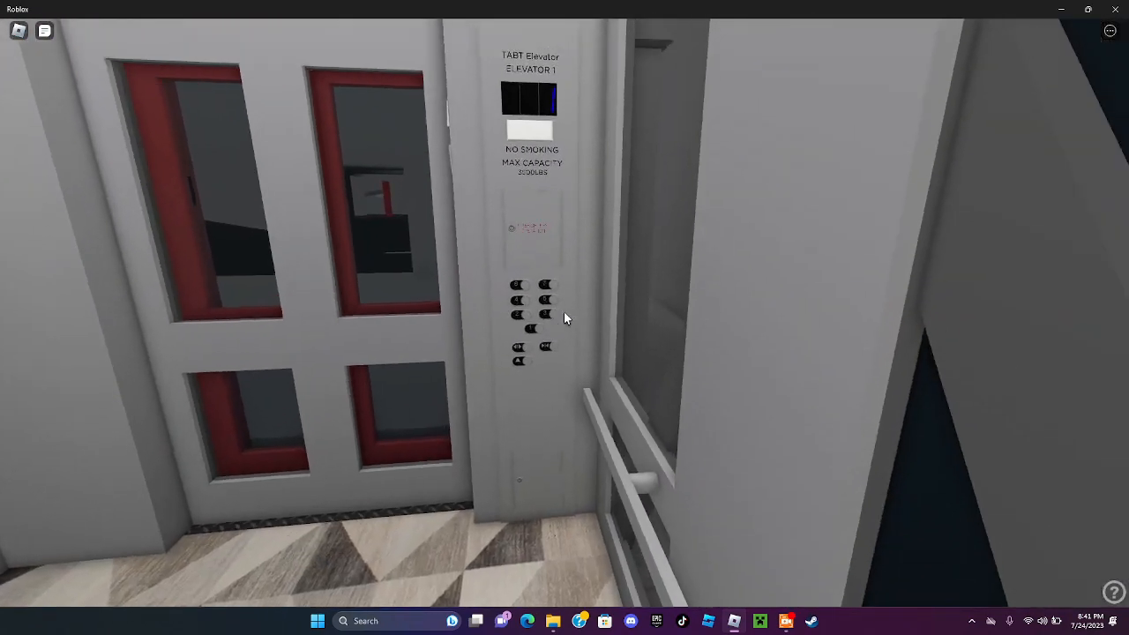
scroll(566, 318, "up", 3)
left_click_drag(566, 318, 565, 317)
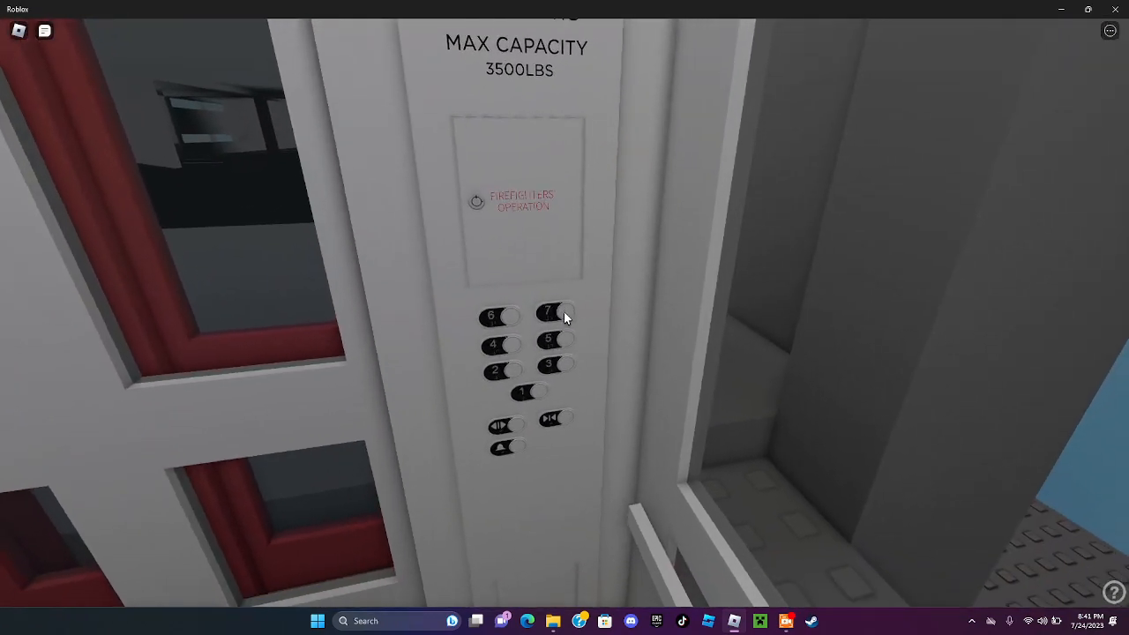
left_click(565, 317)
Watch the direction indicator on arrival, then send the car back down to floor 1
left_click_drag(566, 318, 565, 317)
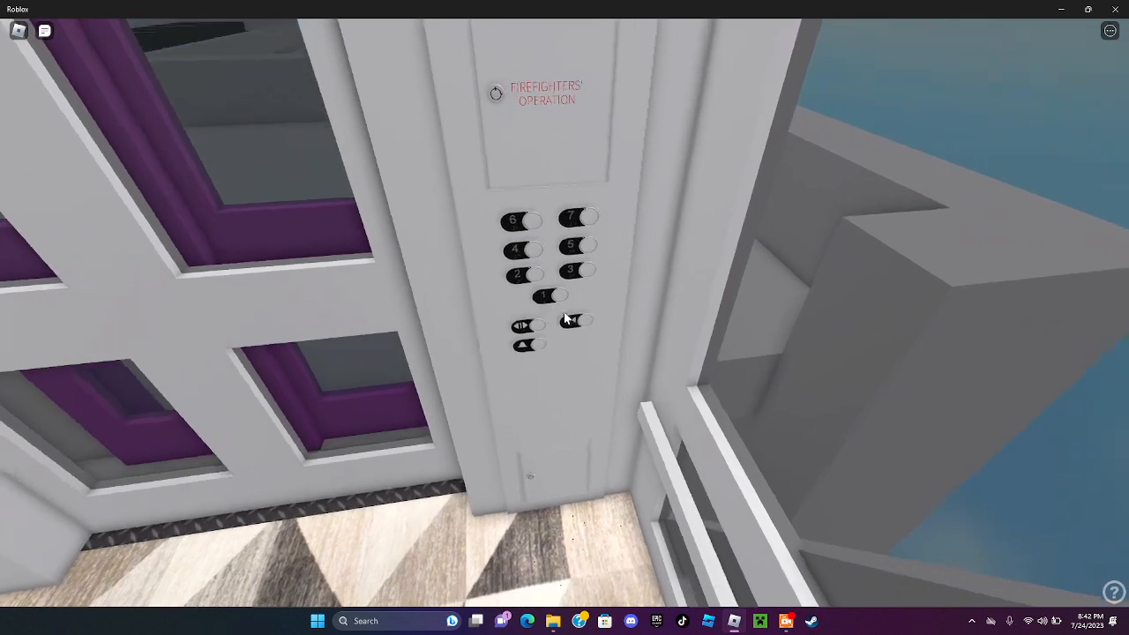
left_click(564, 318)
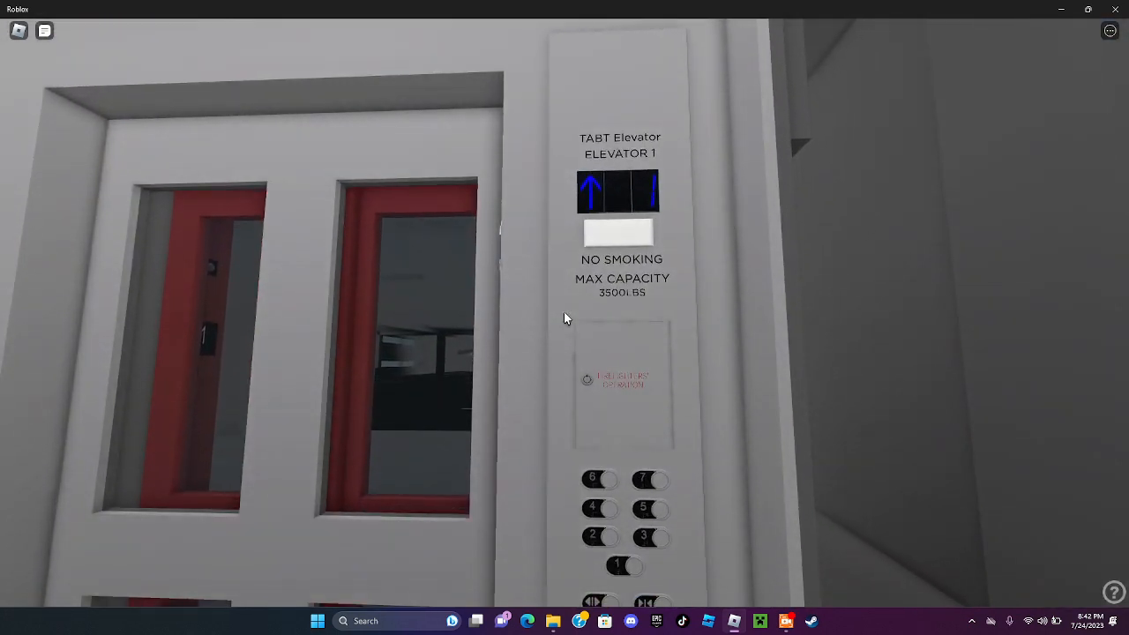
Walk out into the floor-1 lobby and over to the open left elevator's doorway
key("w")
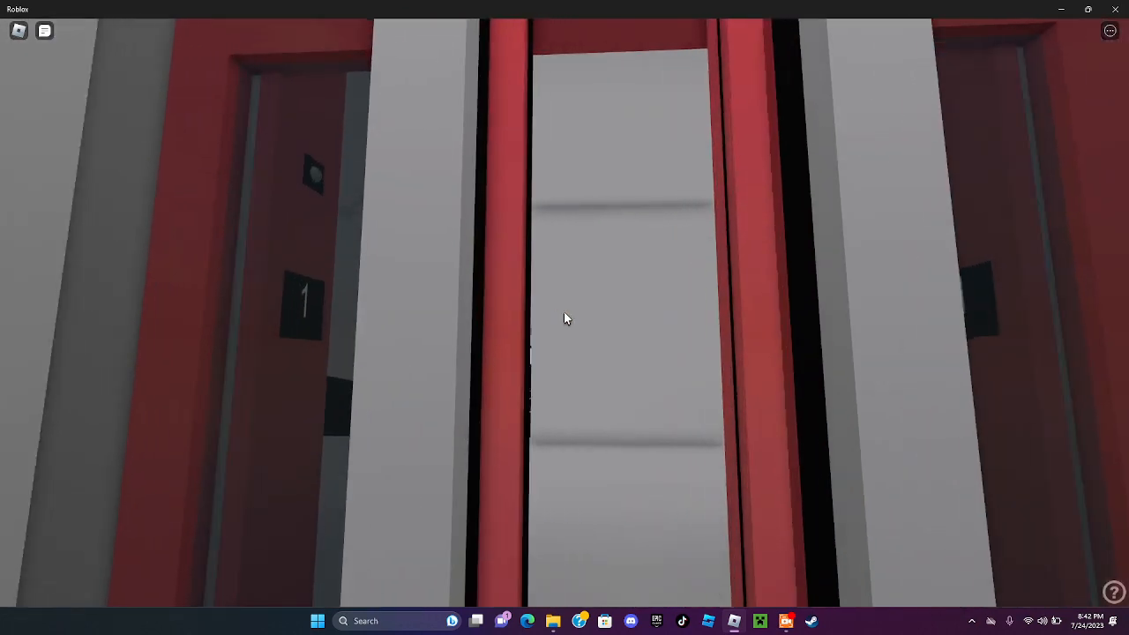
key("w")
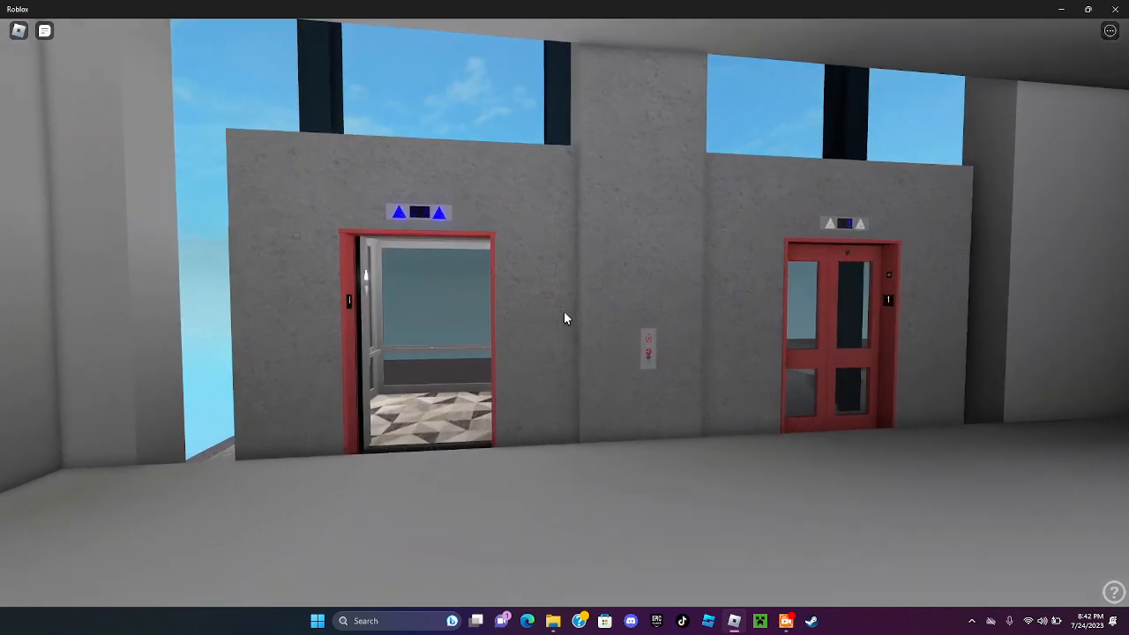
key("w")
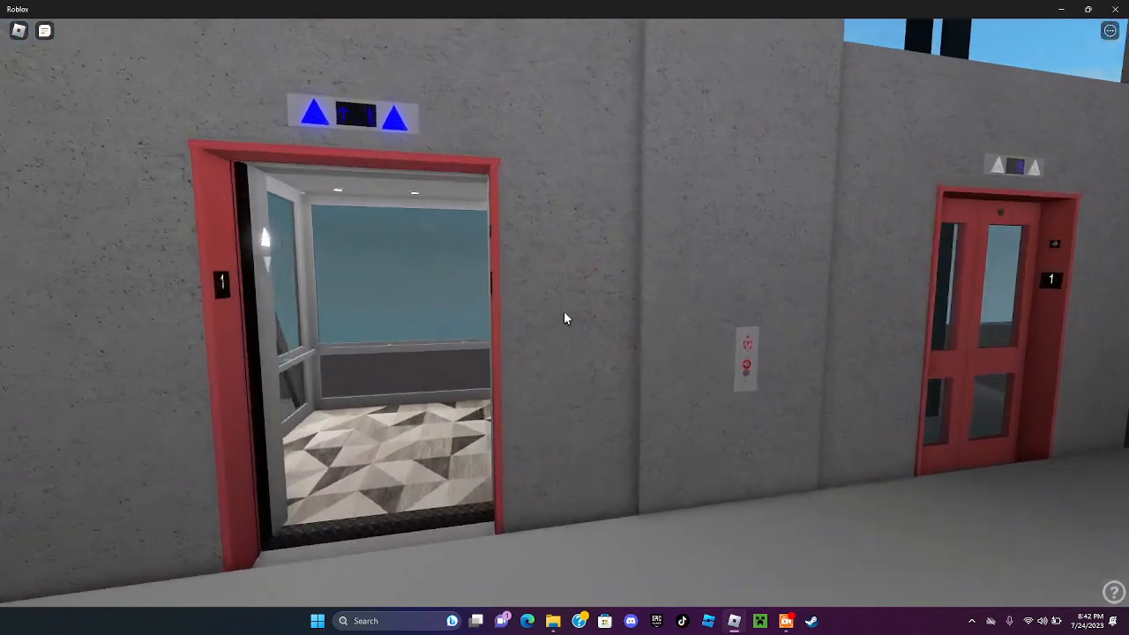
key("w")
key("a")
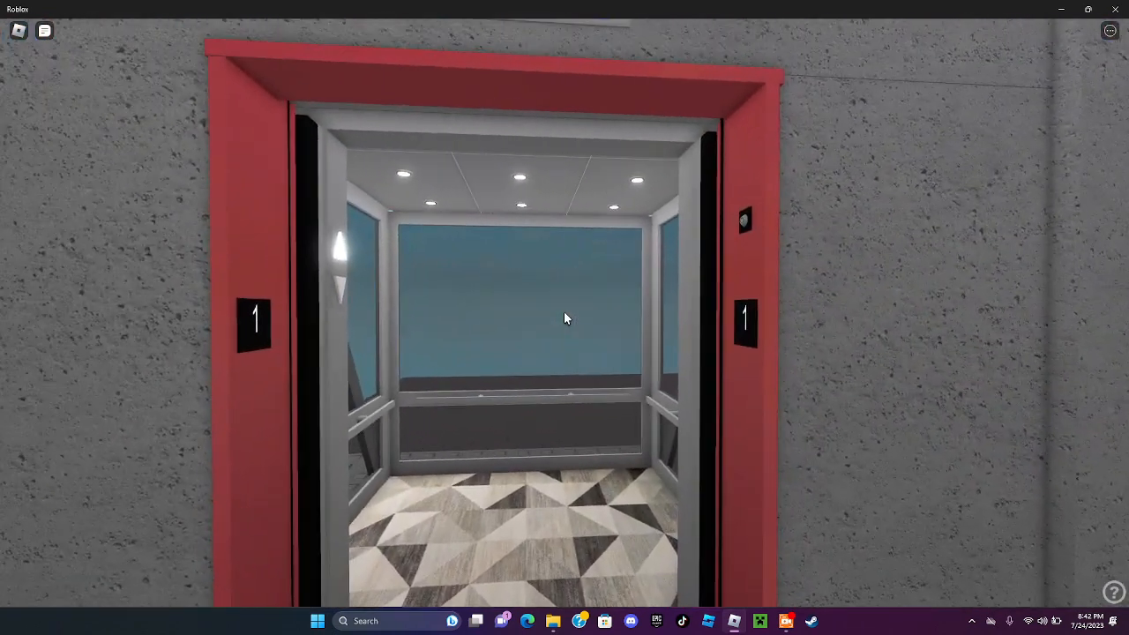
key("w")
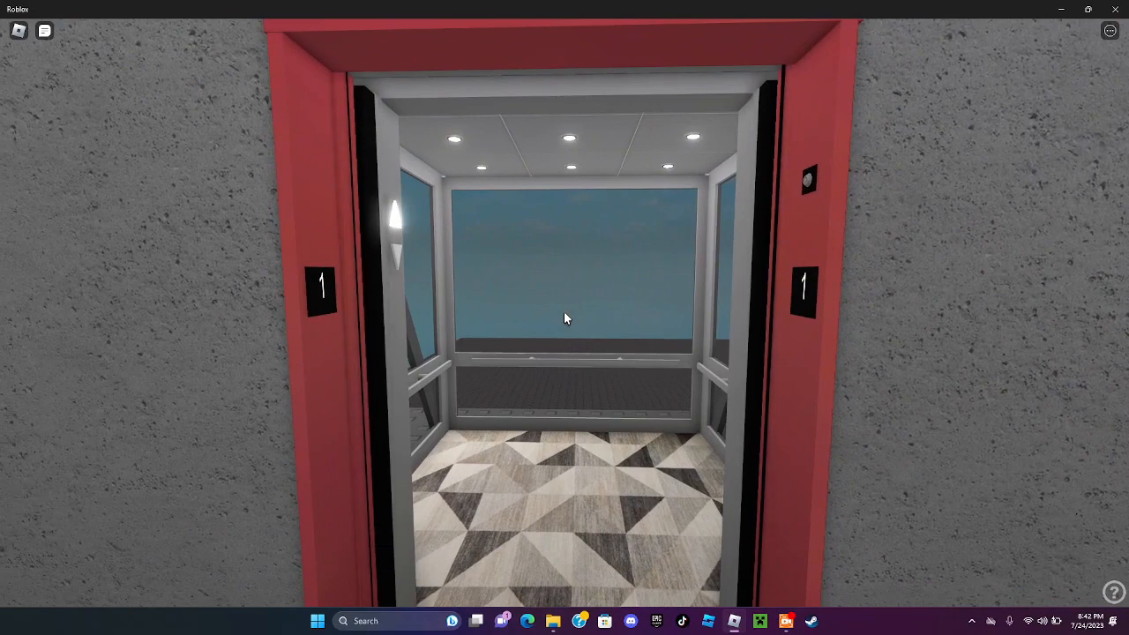
Call the red elevator, board it and select floor 2
key("w")
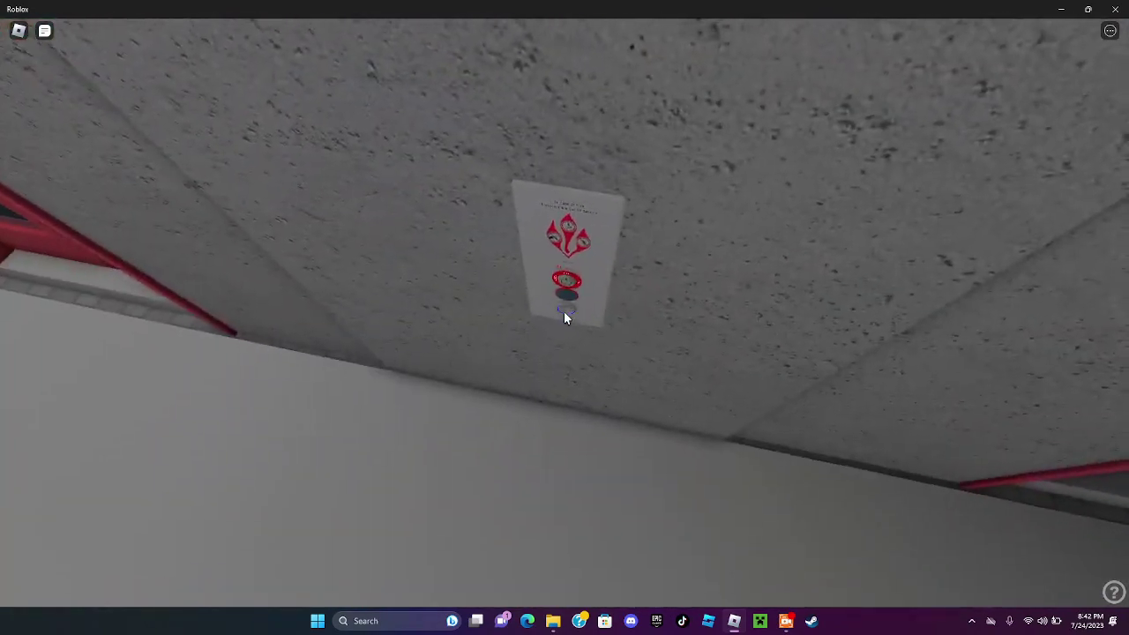
left_click(565, 318)
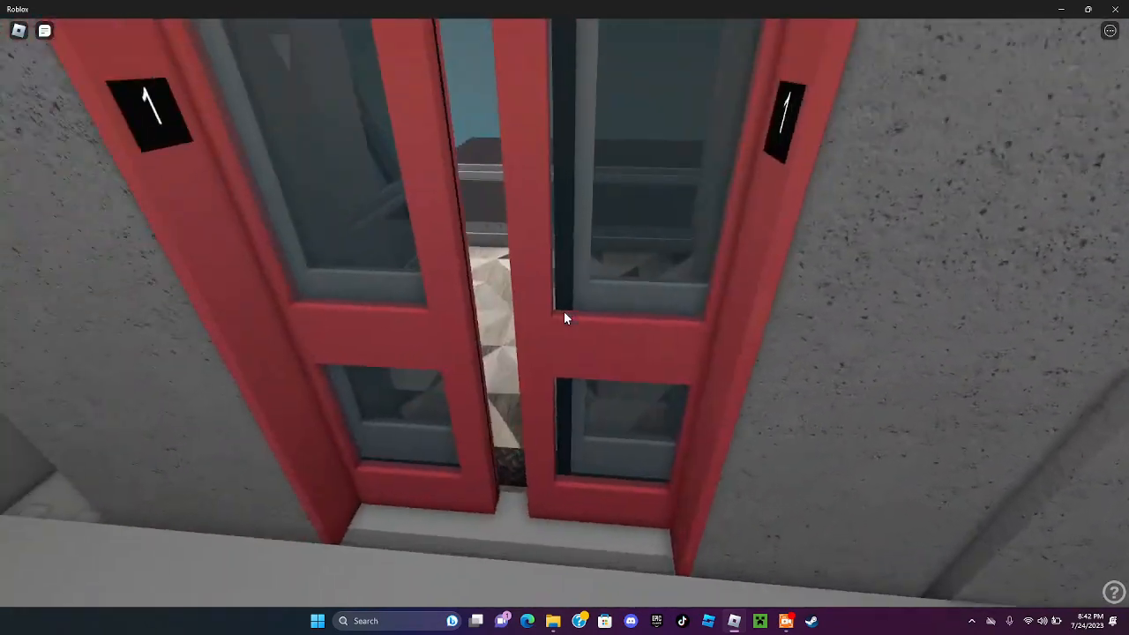
key("w")
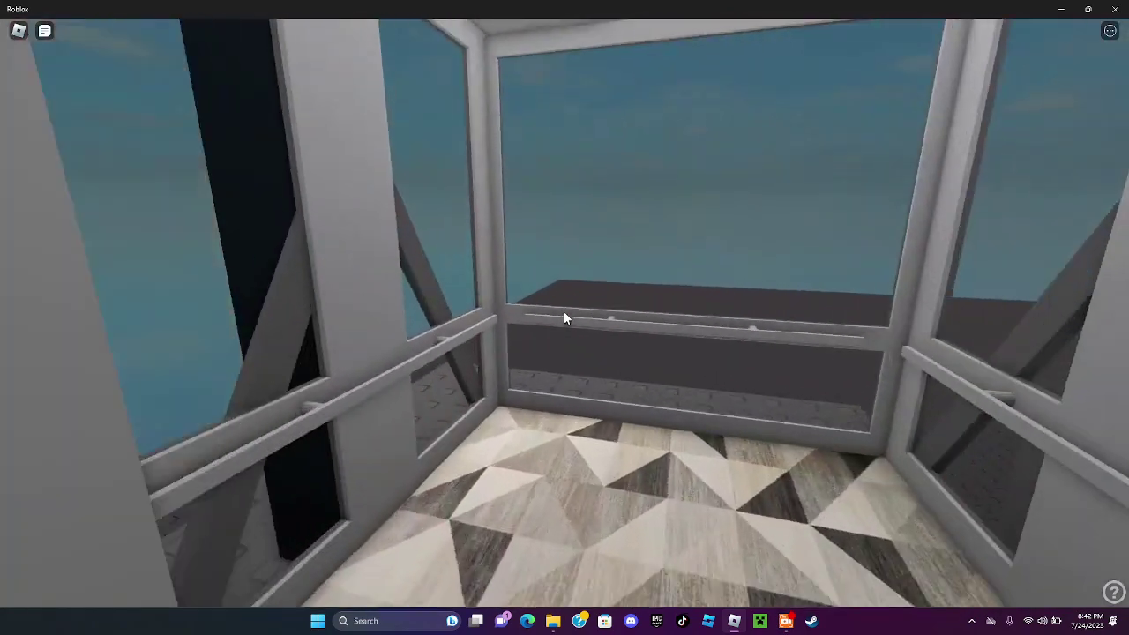
key("w")
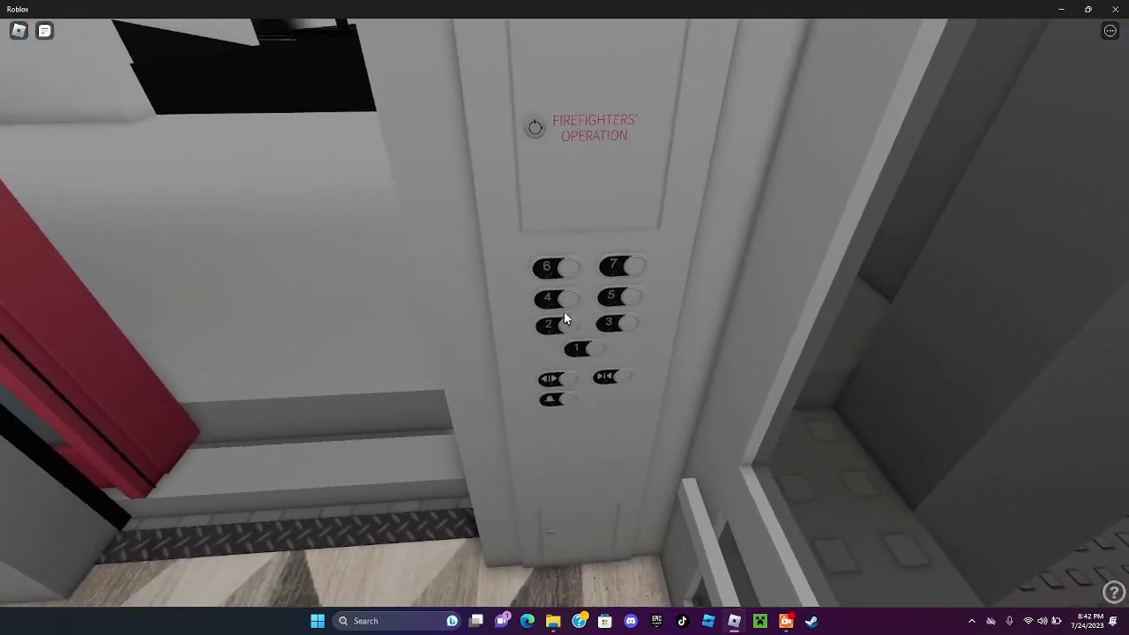
left_click(564, 320)
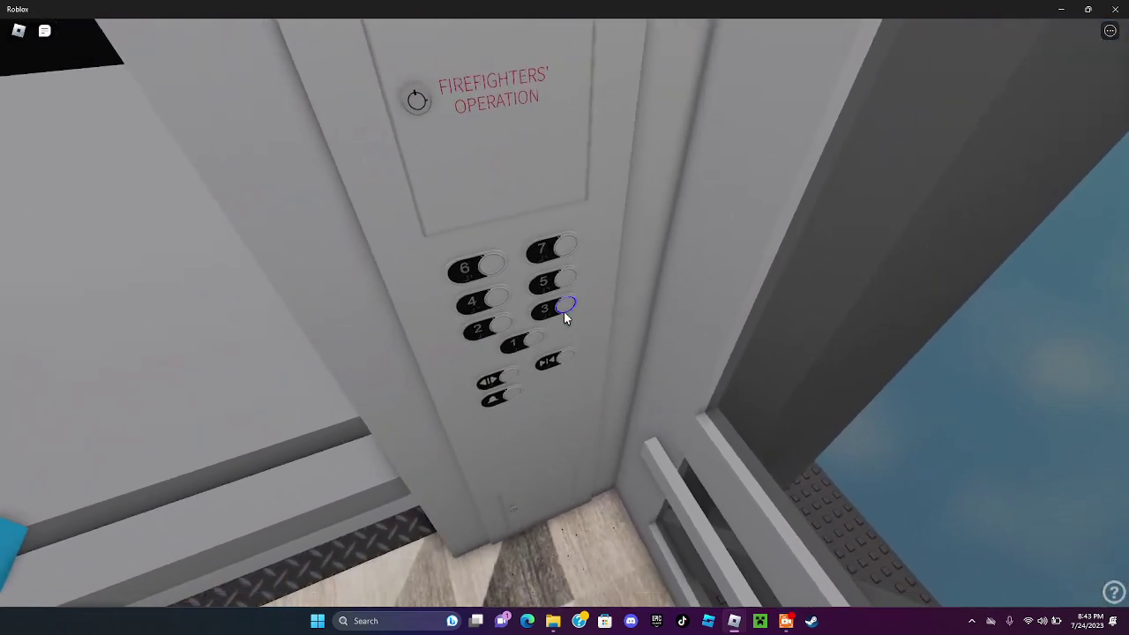
Ride up to floor 3 and call an elevator from the hall there
left_click(565, 316)
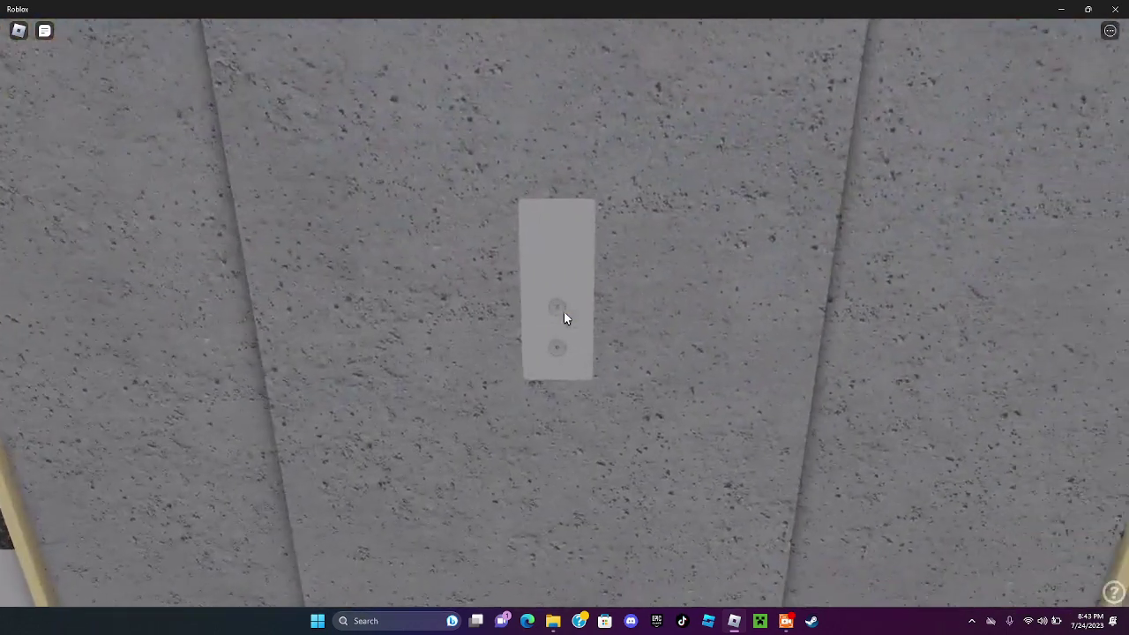
left_click(565, 317)
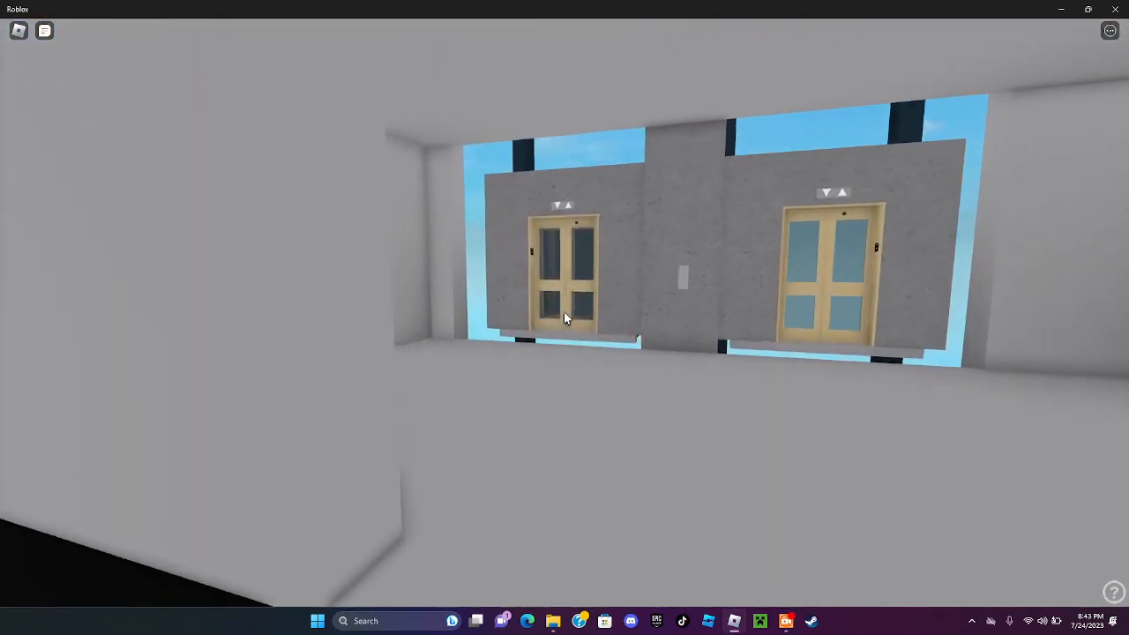
Walk to the tan elevators' call panel and call the tan elevator so its doors open
key("w")
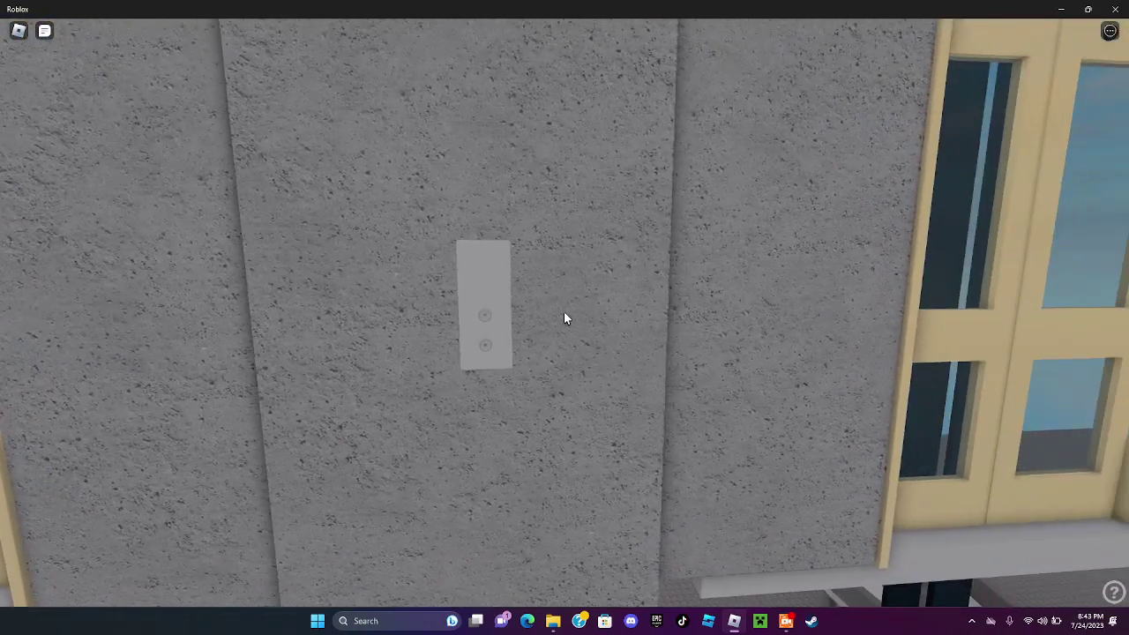
left_click_drag(565, 318, 565, 318)
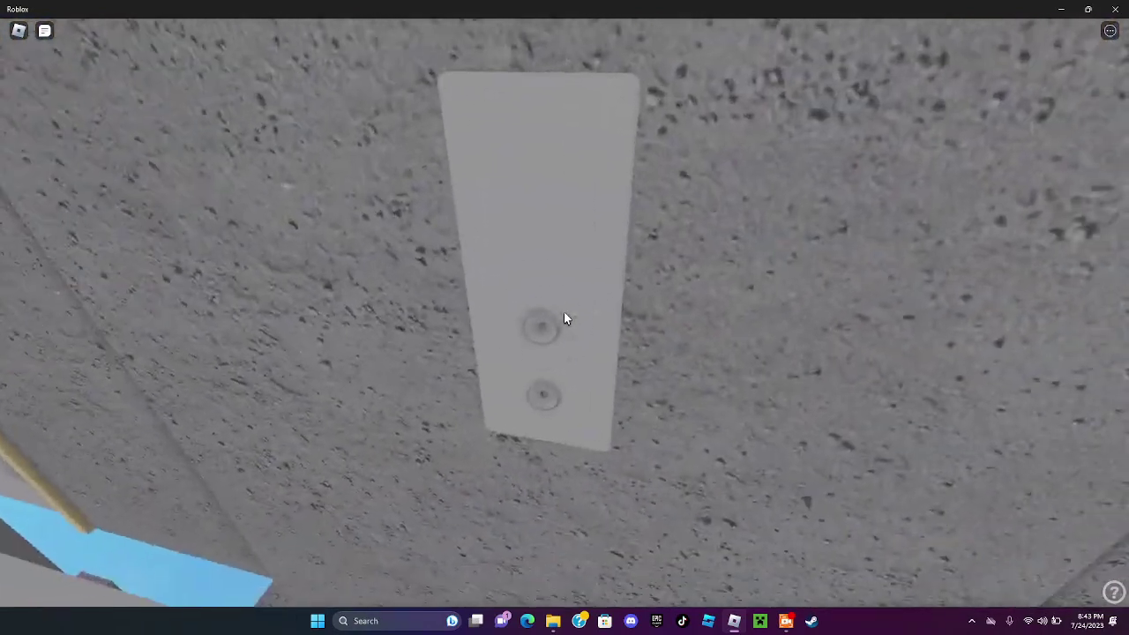
left_click(566, 317)
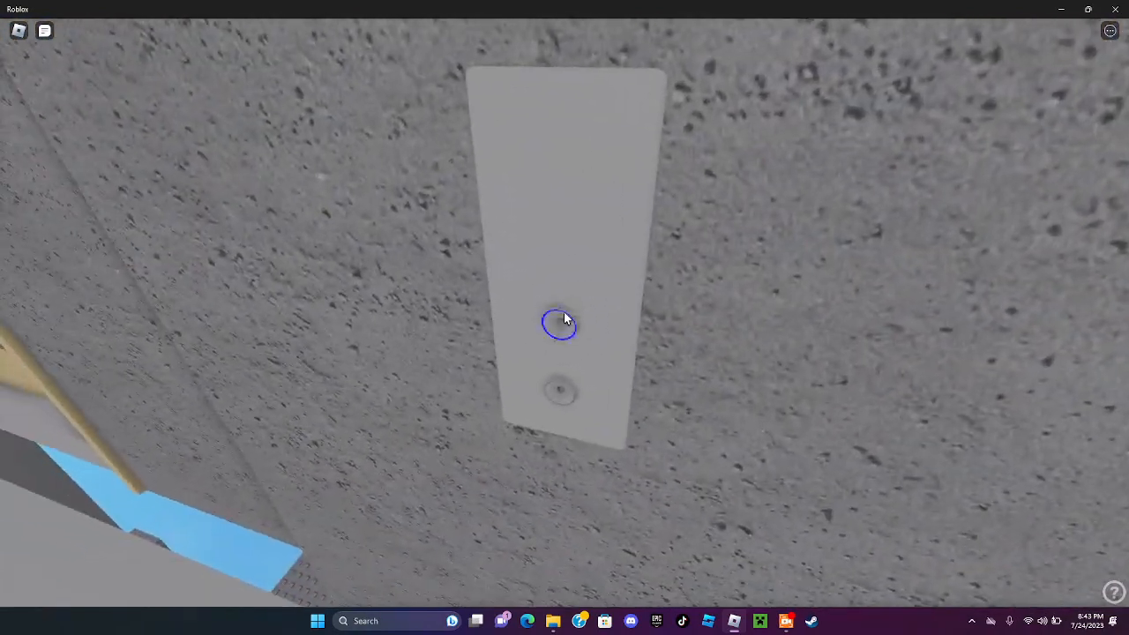
Ride the tan elevator up to floor 4, watching the indicator until the doors open
key("w")
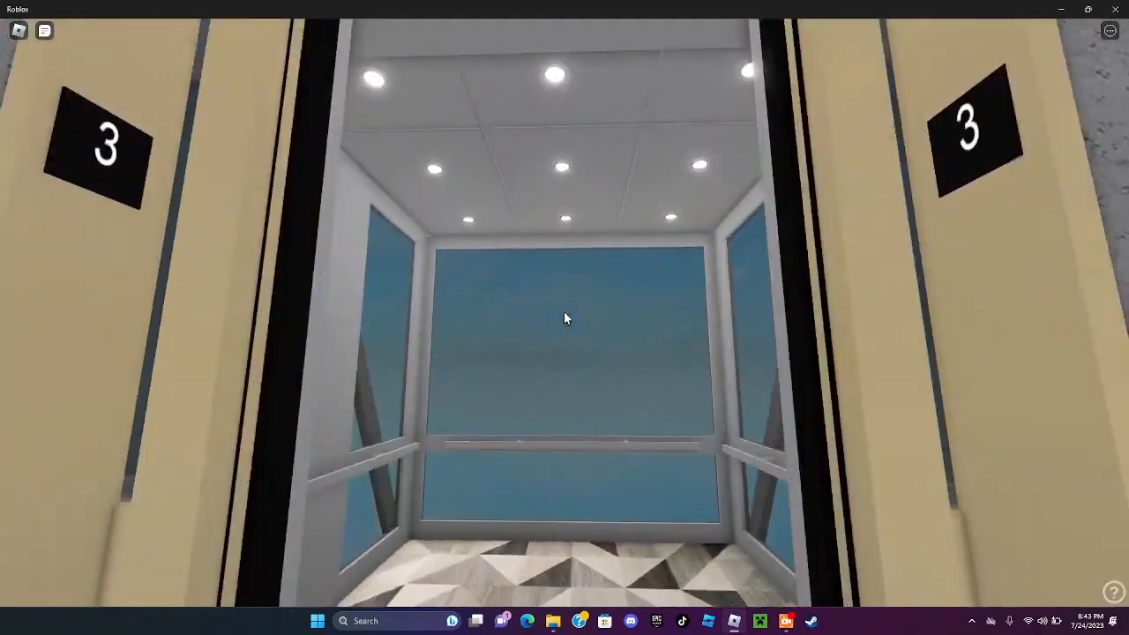
left_click_drag(565, 318, 566, 318)
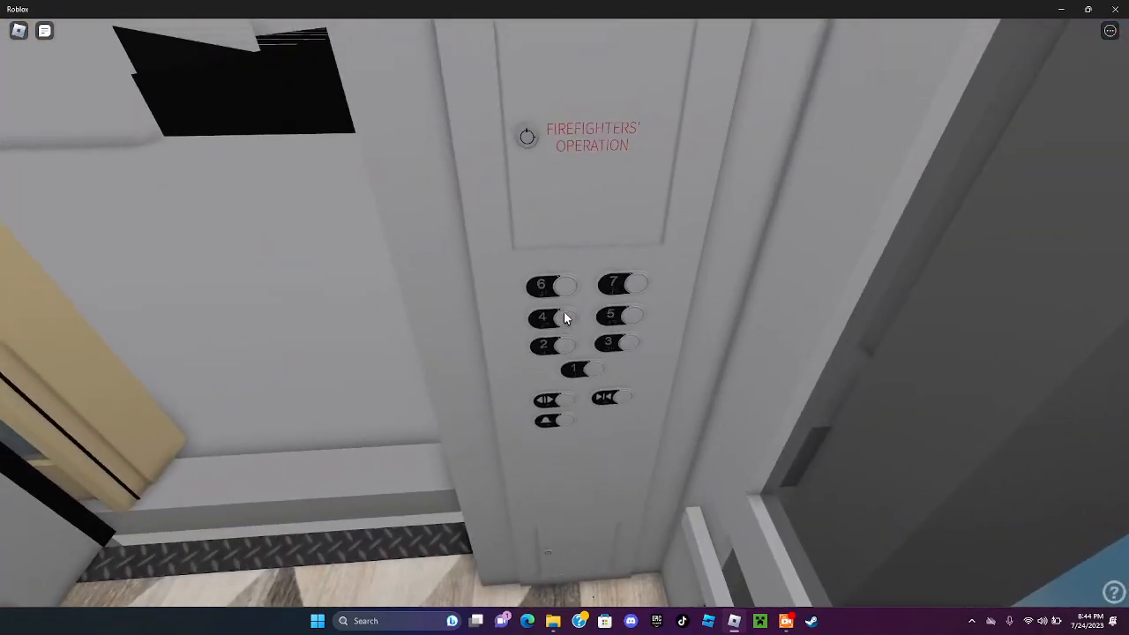
left_click(565, 318)
left_click_drag(565, 317, 566, 317)
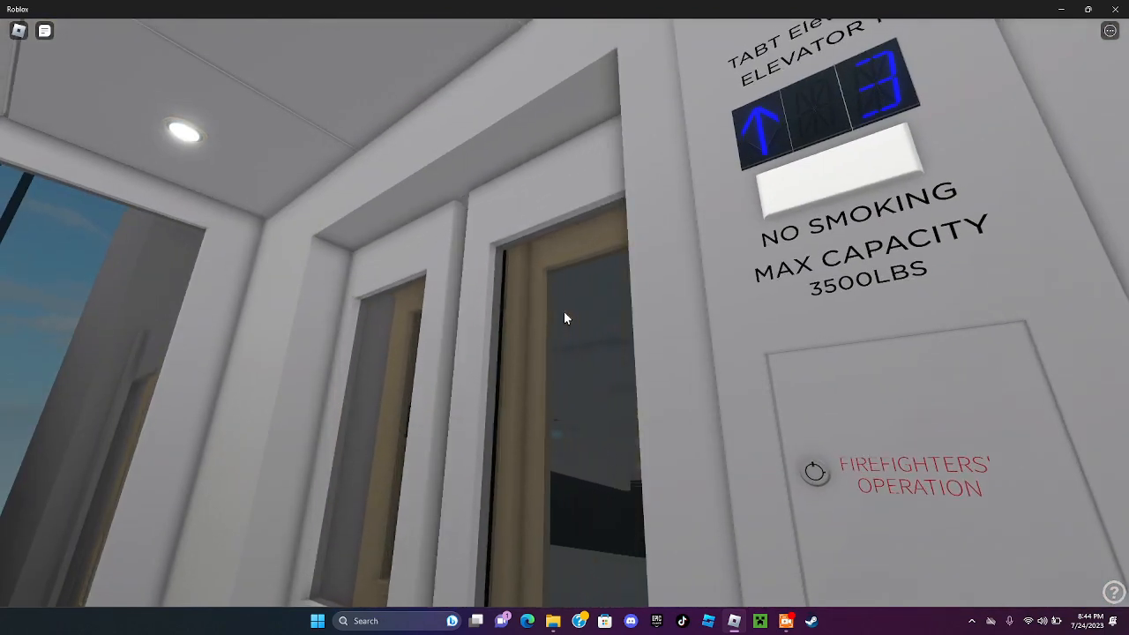
left_click_drag(565, 318, 566, 317)
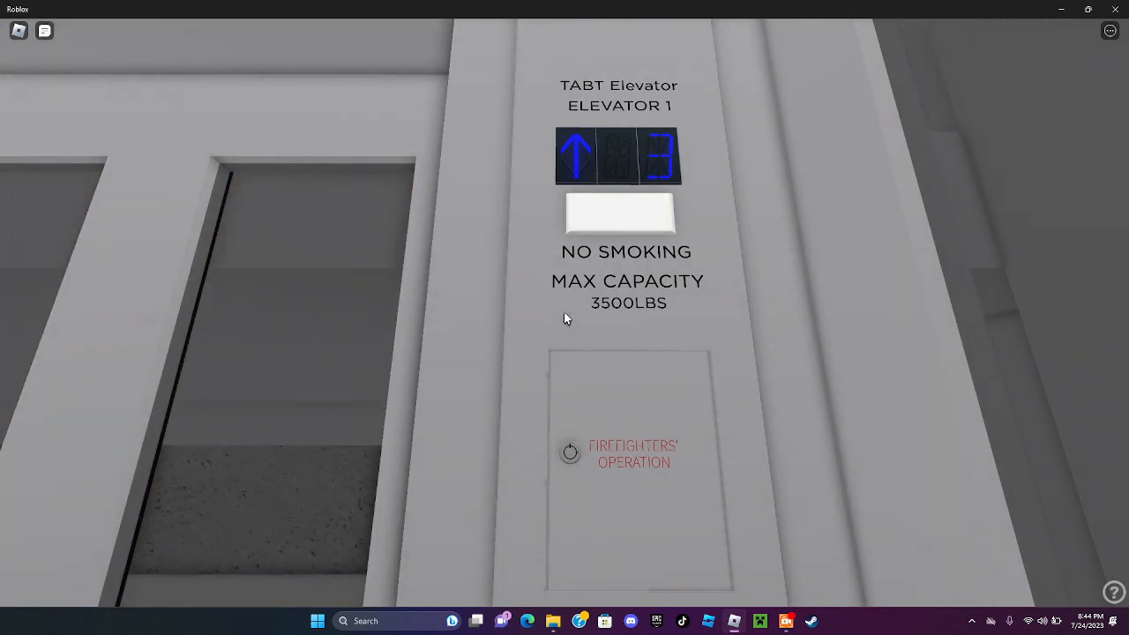
left_click_drag(565, 317, 565, 318)
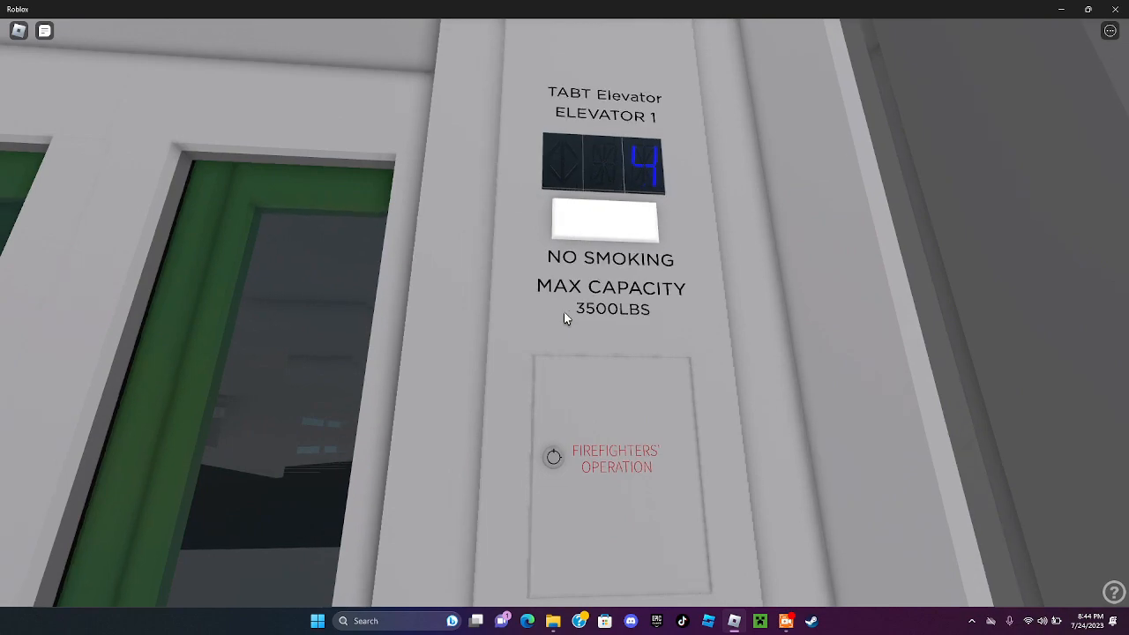
left_click_drag(565, 317, 565, 317)
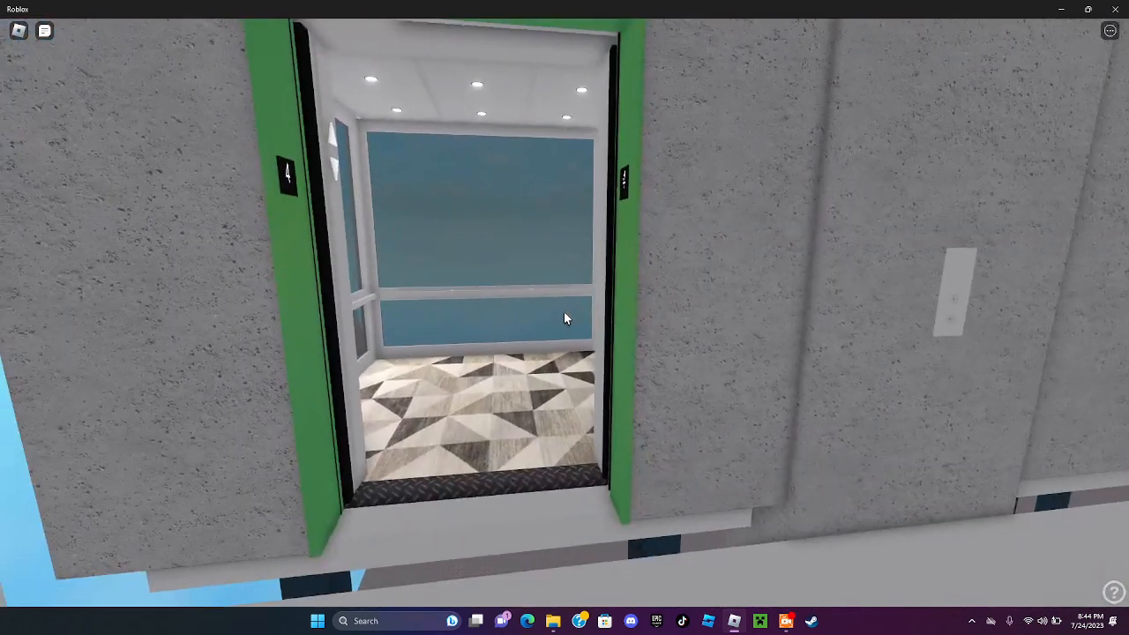
Board the green elevator and send it to floor 5, viewing the glass cab from outside
left_click_drag(565, 318, 566, 318)
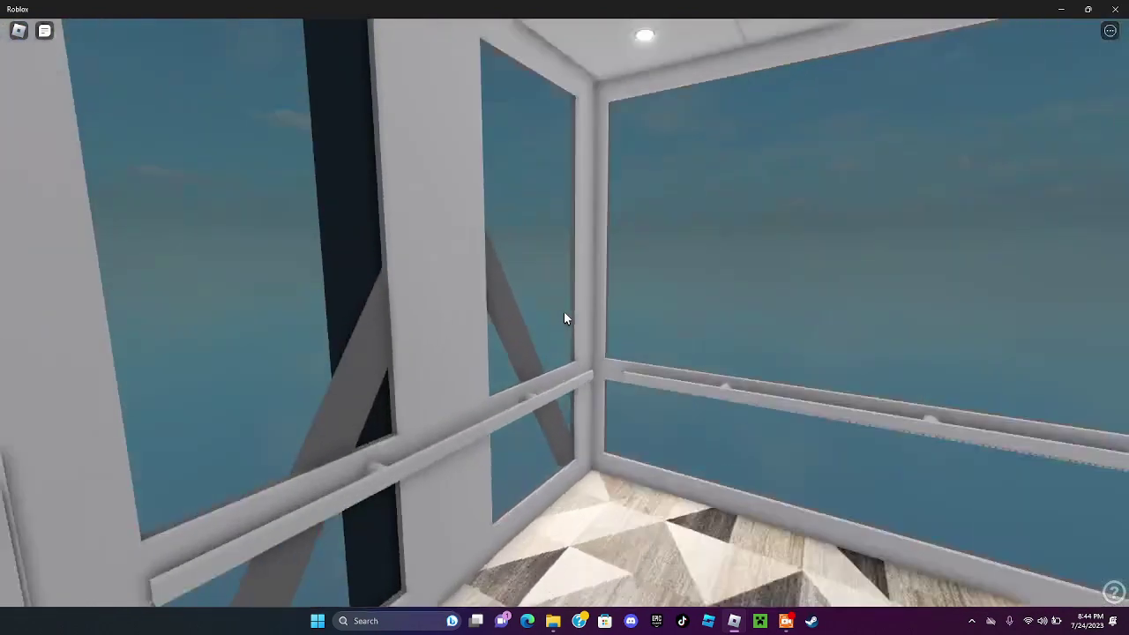
left_click_drag(565, 318, 565, 318)
left_click(566, 317)
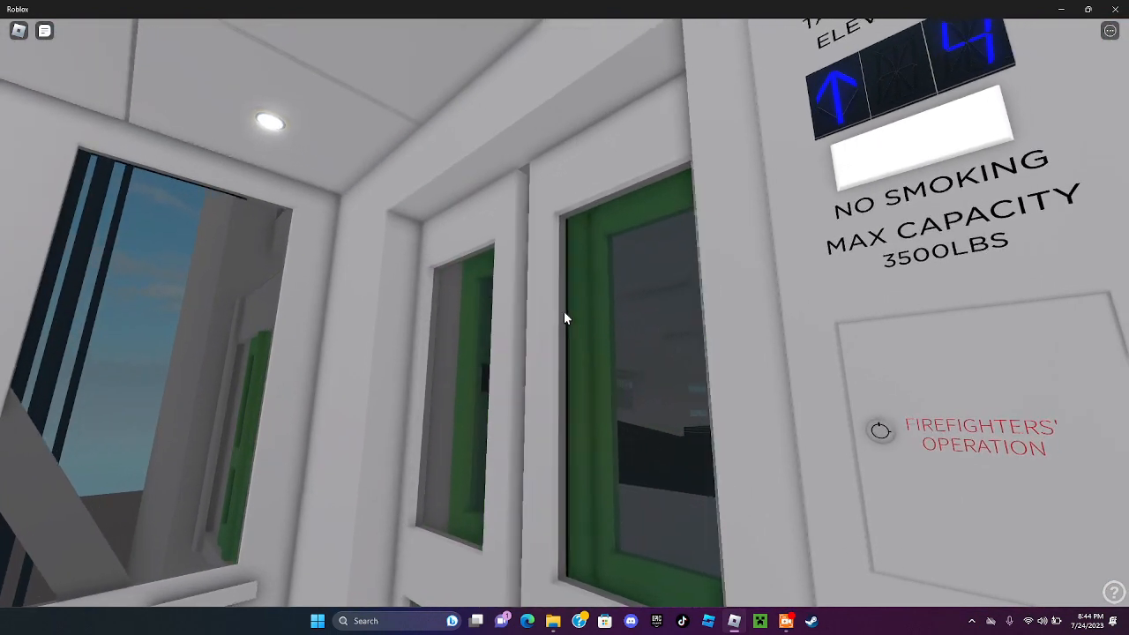
left_click_drag(565, 317, 566, 317)
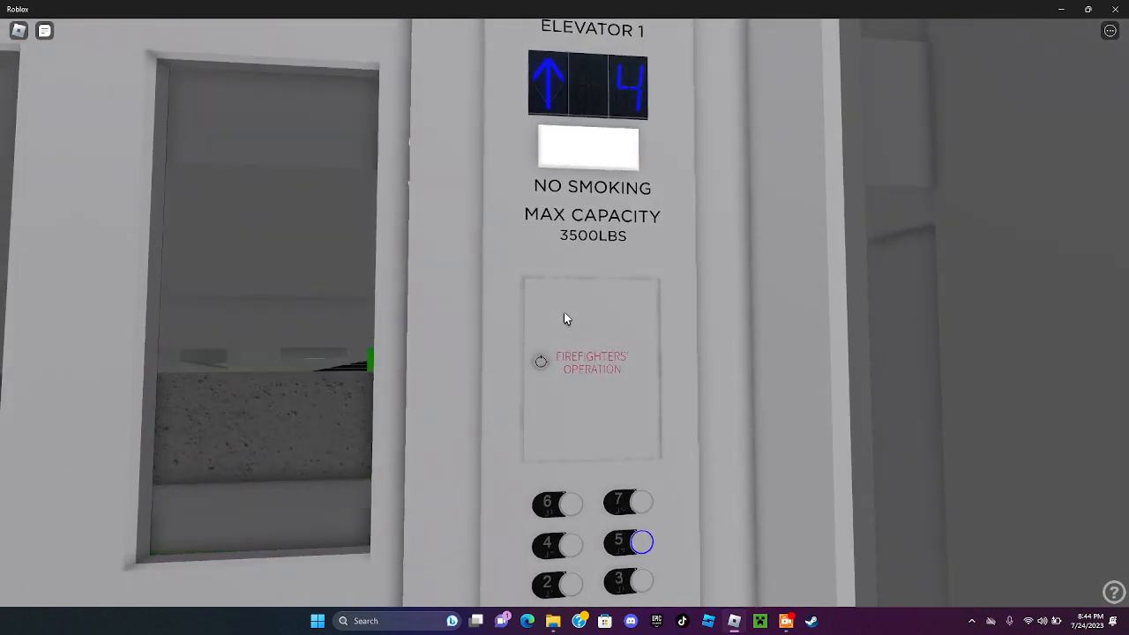
left_click_drag(565, 317, 572, 325)
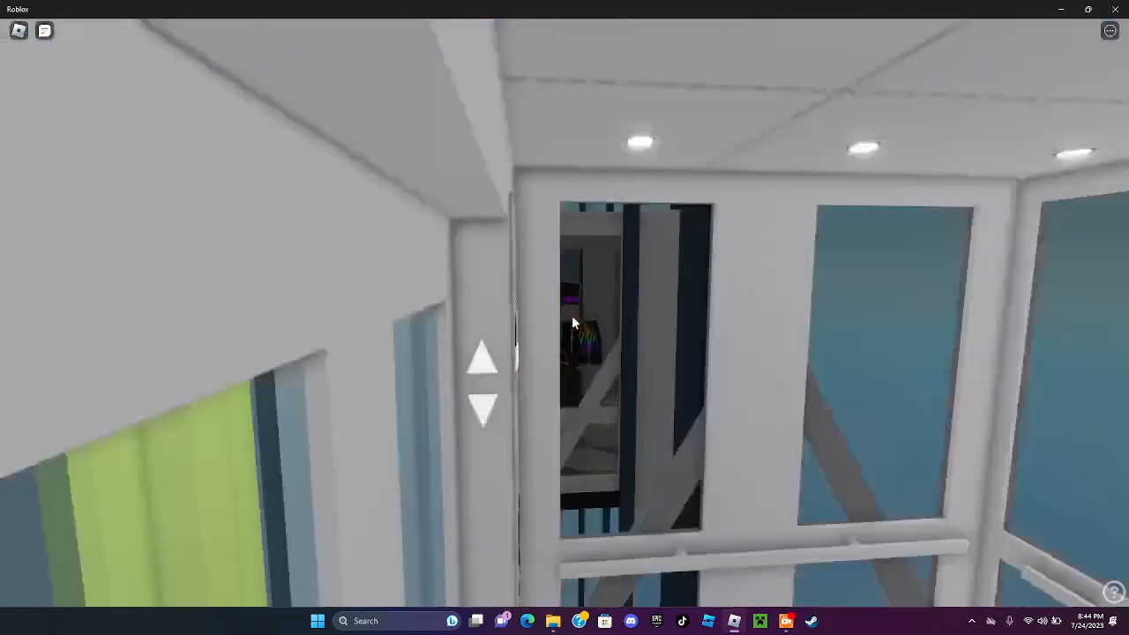
scroll(571, 325, "down", 3)
mouse_move(572, 325)
left_mouse_down()
mouse_move(770, 322)
mouse_move(658, 321)
left_mouse_up()
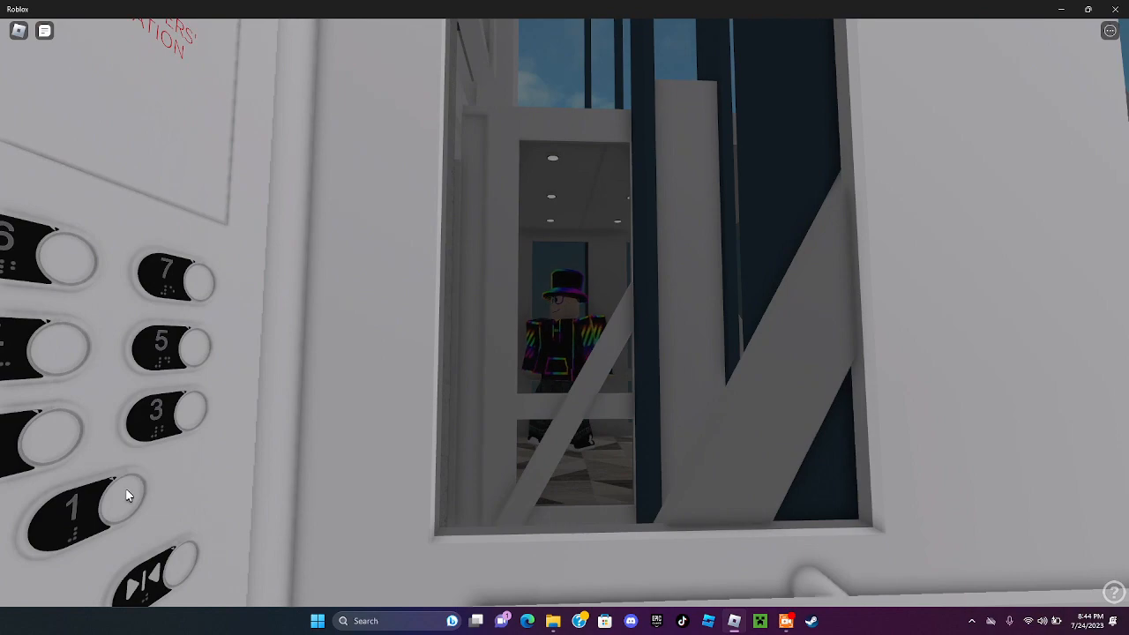
Return to first person on floor 5 and walk toward the yellow elevator door
left_click(126, 494)
scroll(564, 317, "up", 5)
left_click_drag(565, 317, 565, 317)
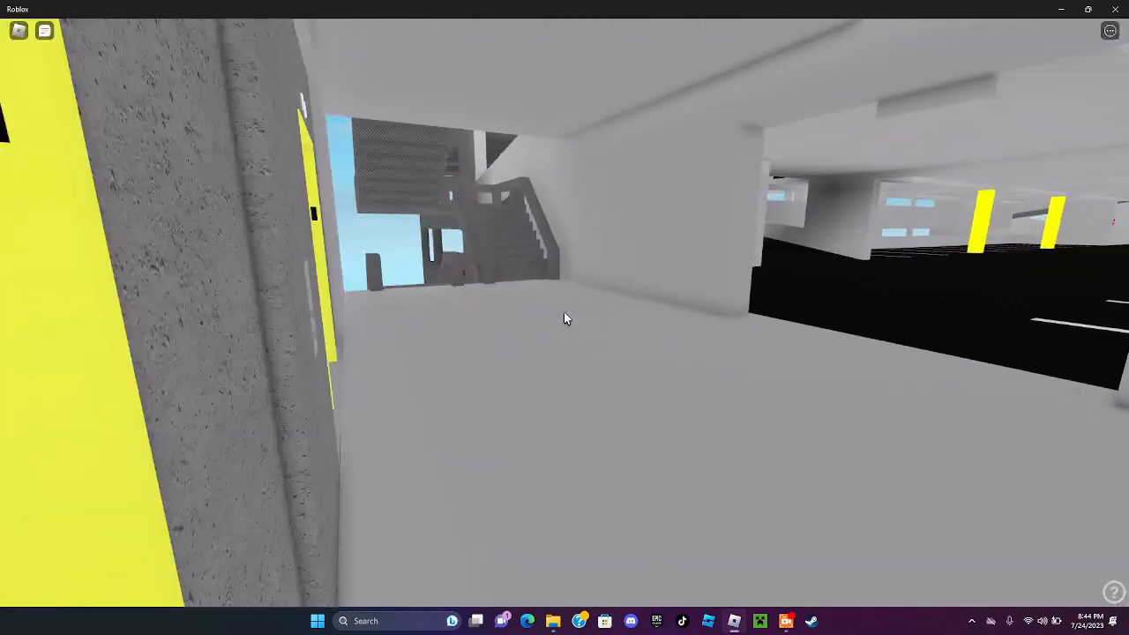
key("w")
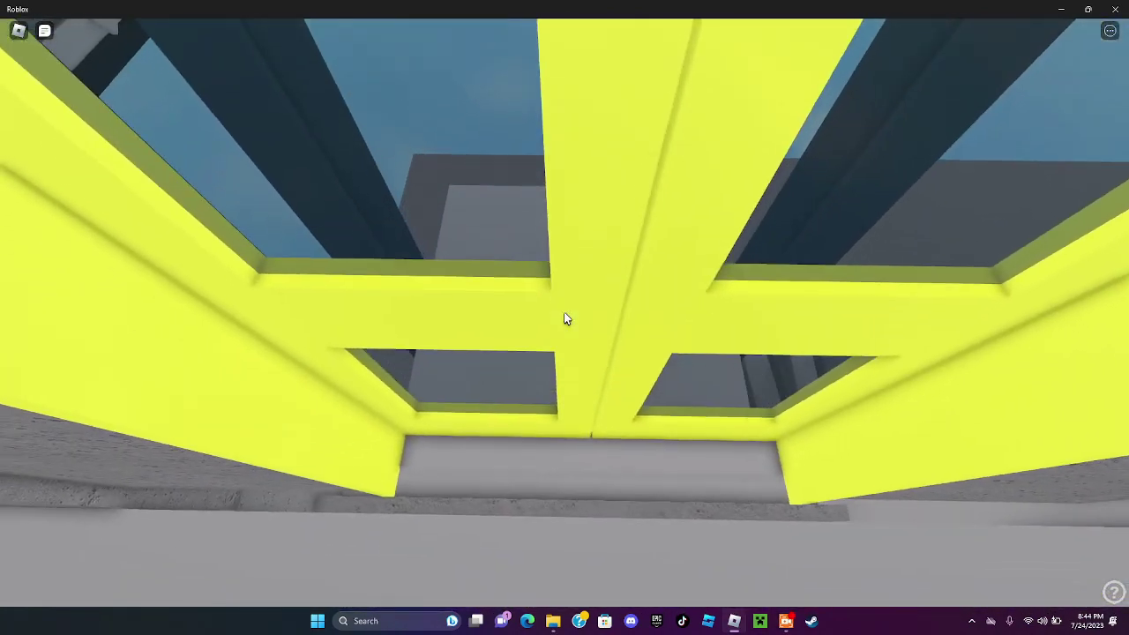
Step back to view the yellow elevator, then walk into its open cab
key("s")
left_click_drag(566, 318, 566, 318)
key("w")
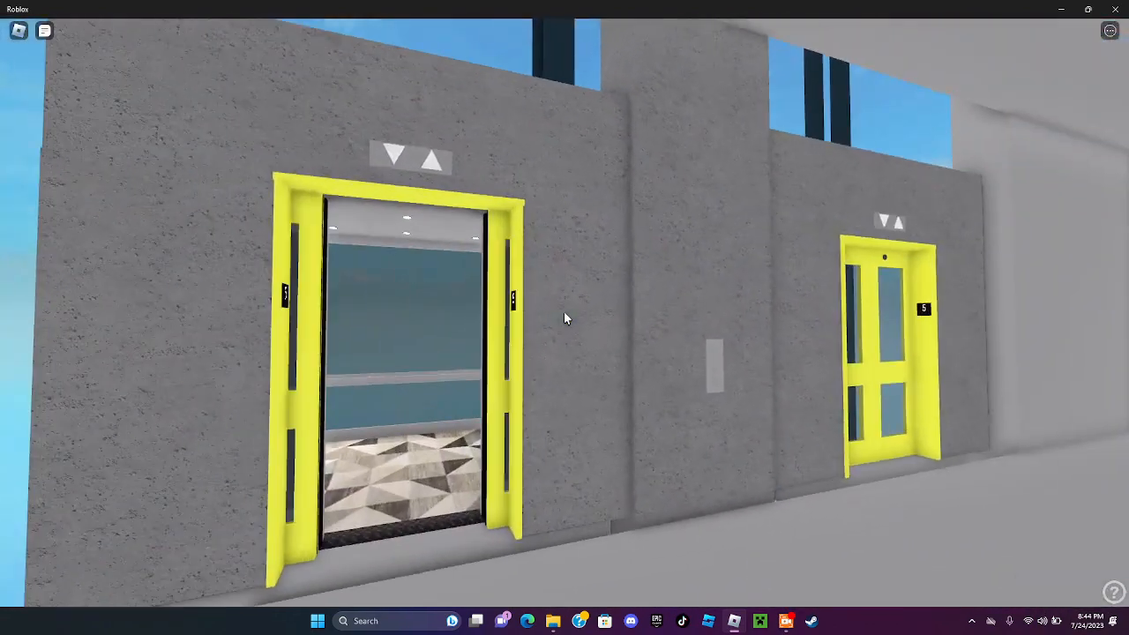
key("w")
left_click_drag(565, 317, 566, 318)
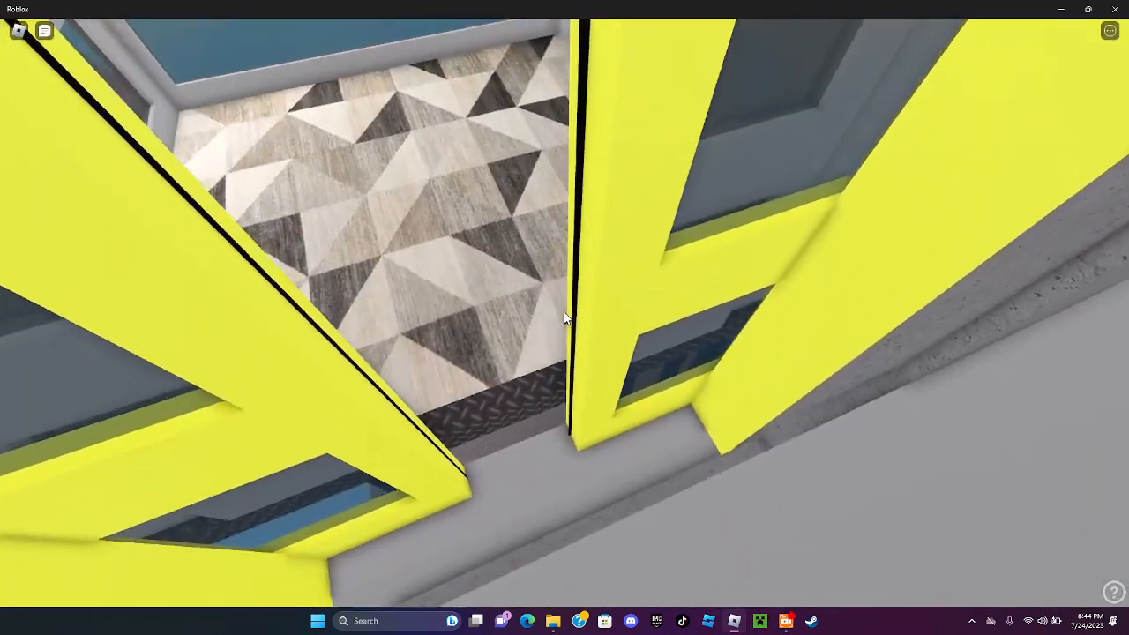
key("w")
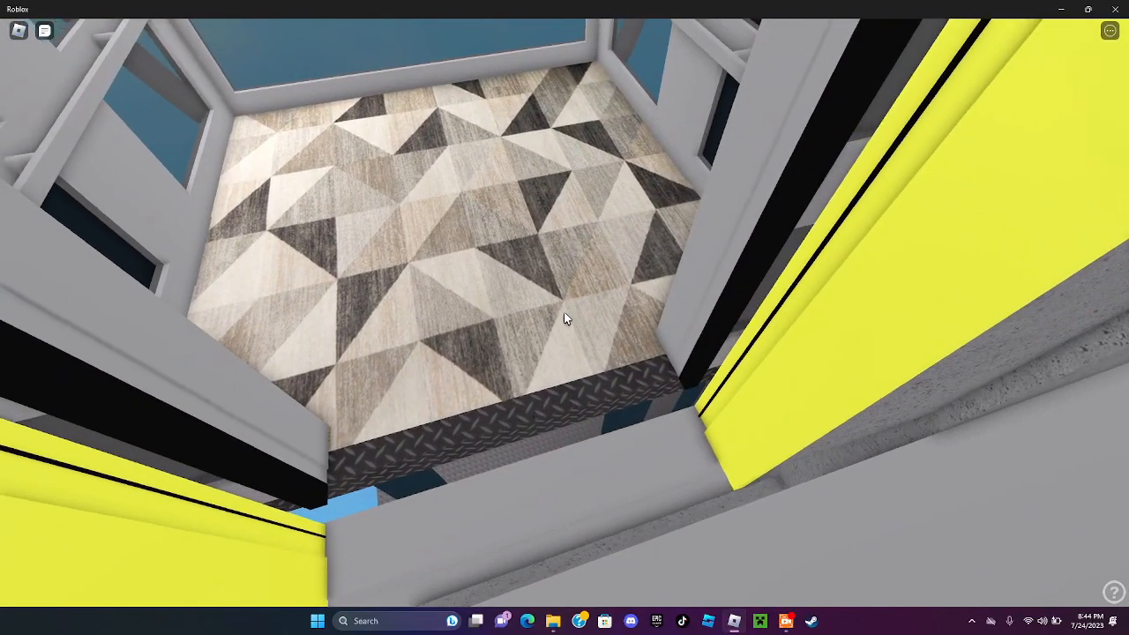
left_click_drag(565, 318, 566, 317)
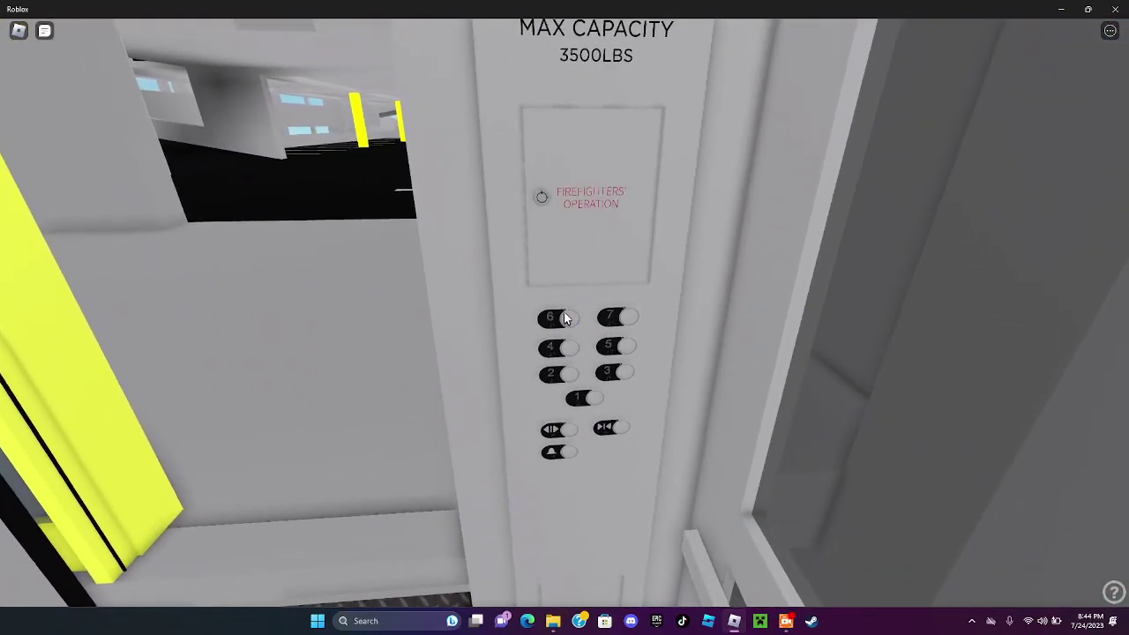
Send the yellow elevator to floor 6 and walk out when the doors open
left_click(565, 318)
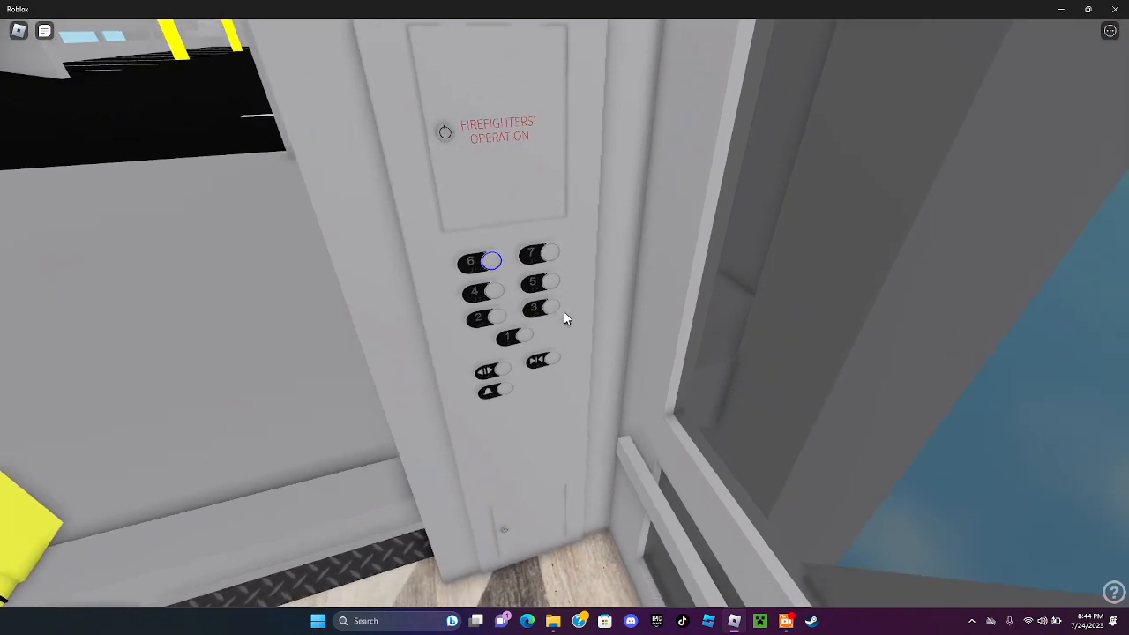
left_click_drag(566, 317, 565, 318)
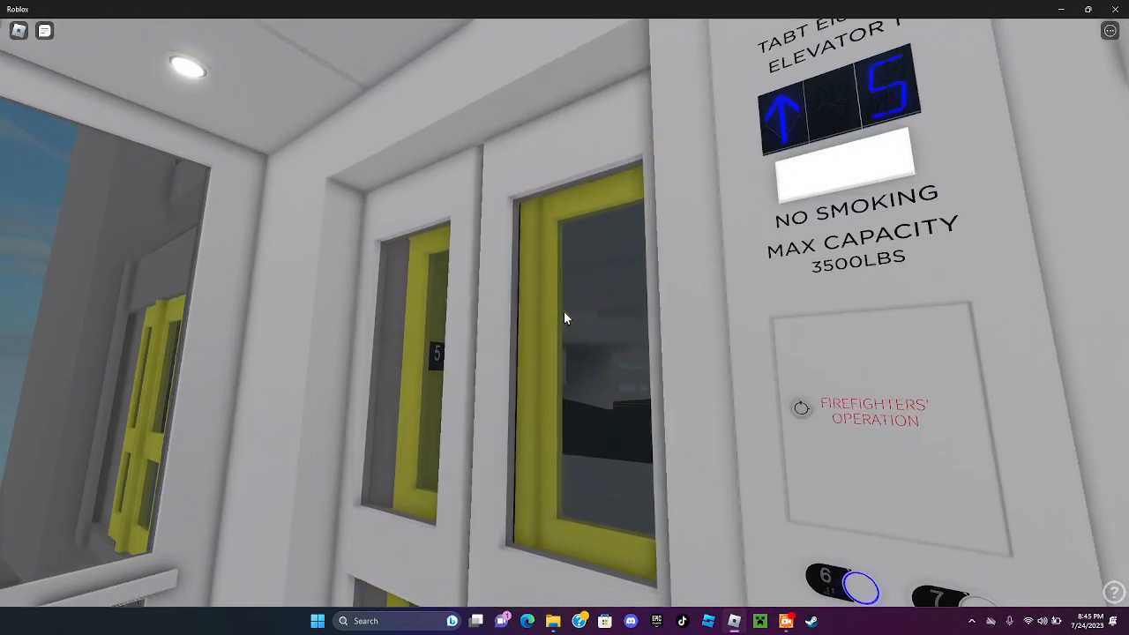
left_click_drag(565, 317, 565, 317)
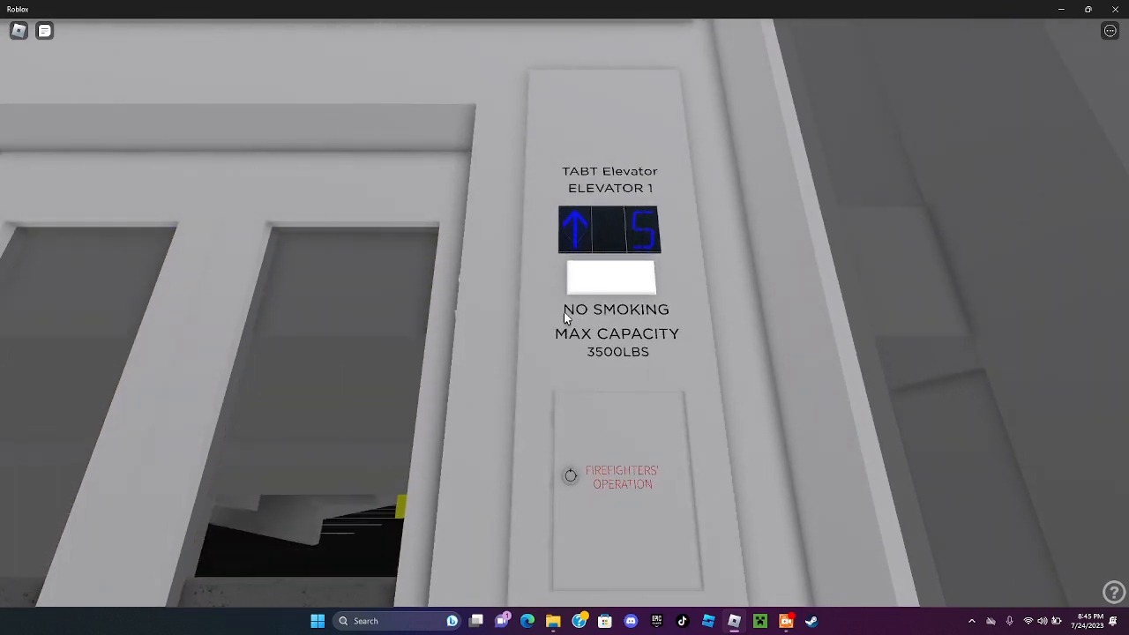
left_click_drag(565, 318, 565, 318)
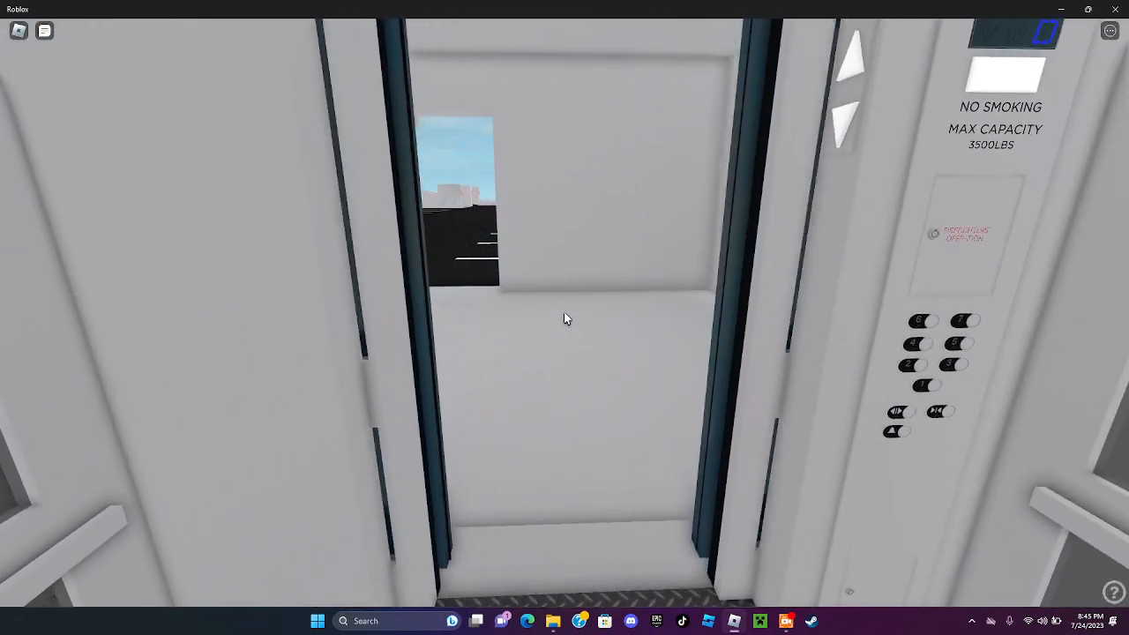
key("w")
Look over both floor-6 elevators and the direction arrows above the open door
left_click_drag(566, 318, 566, 318)
key("s")
scroll(565, 317, "down", 3)
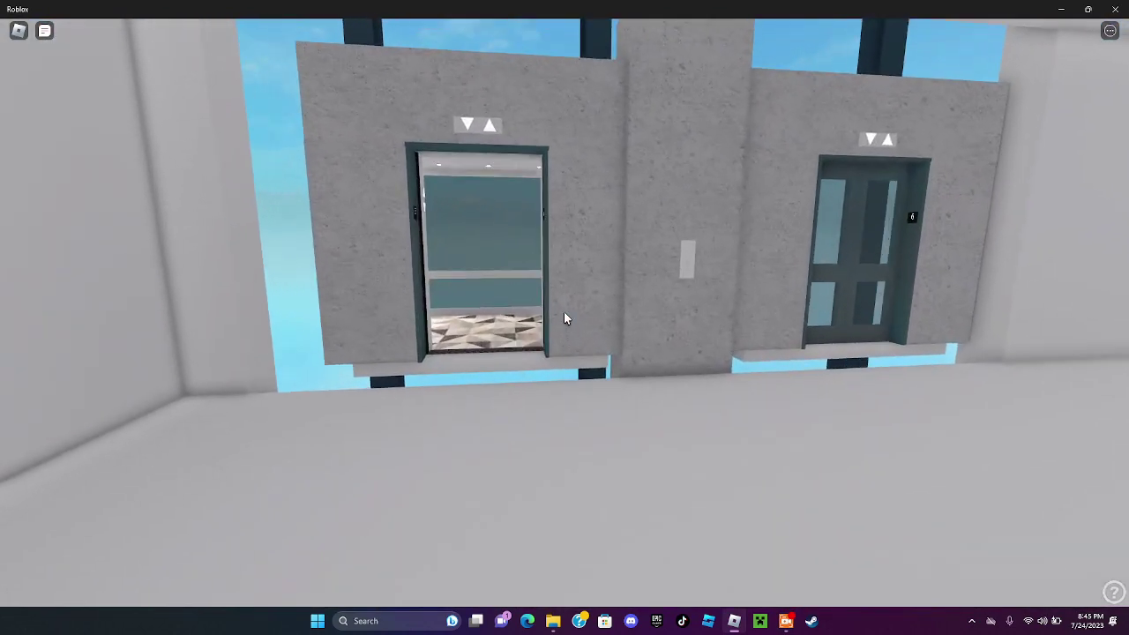
key("w")
scroll(566, 318, "up", 3)
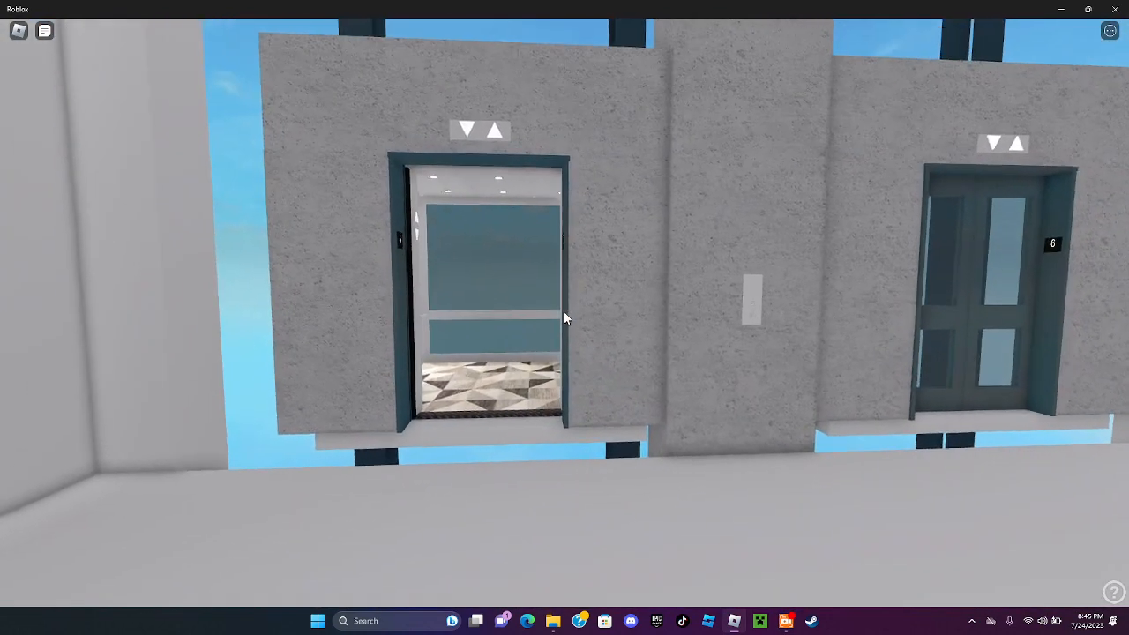
key("w")
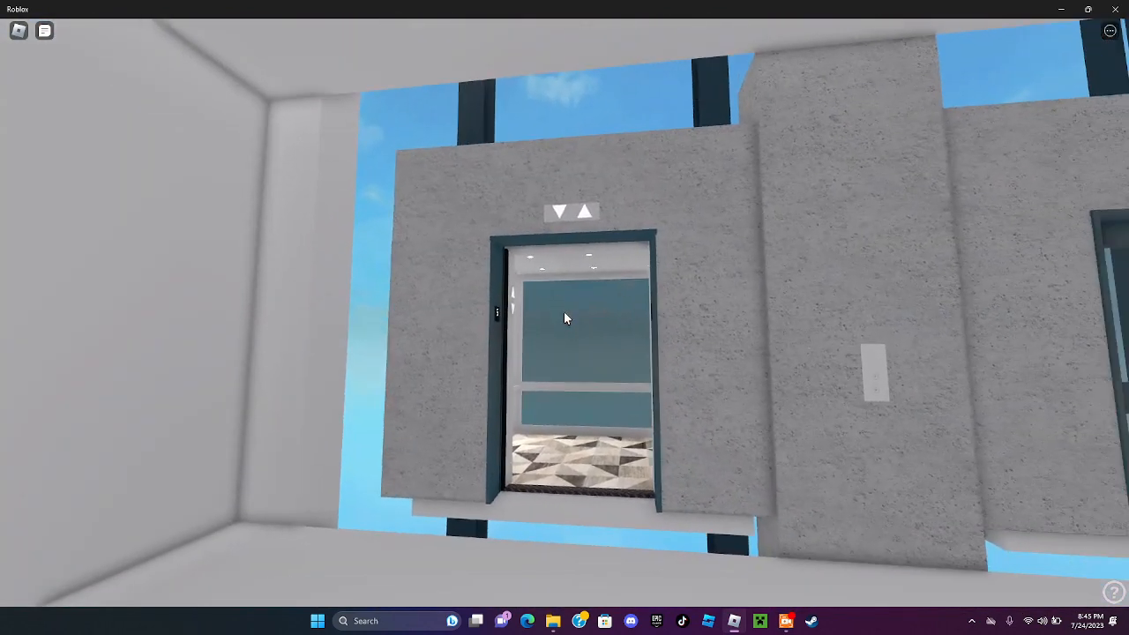
scroll(566, 318, "down", 3)
scroll(565, 317, "up", 3)
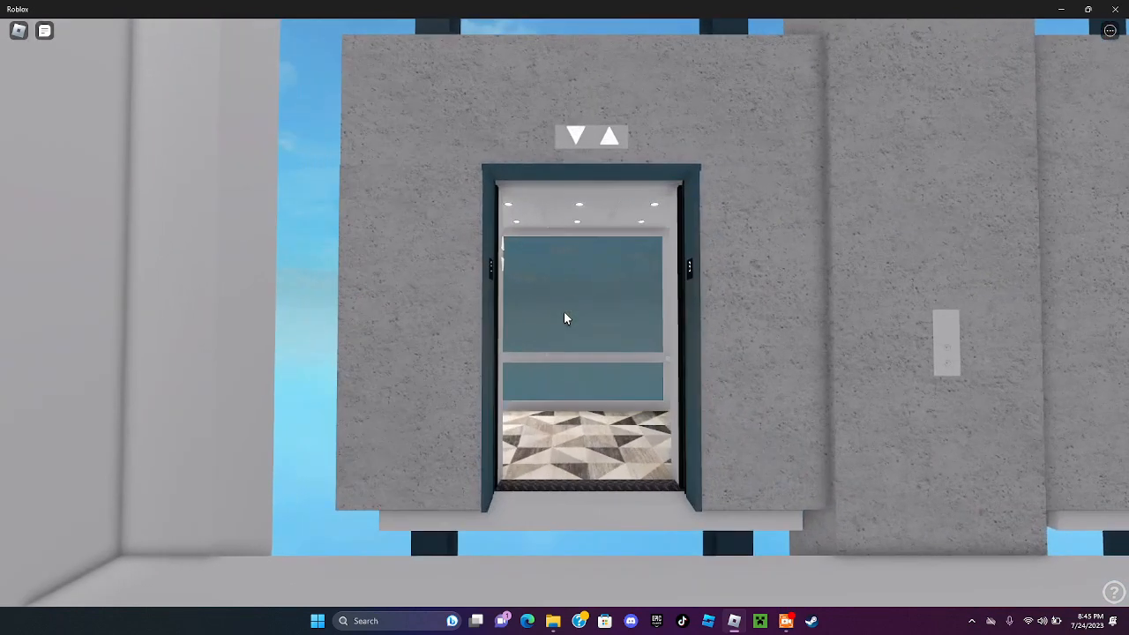
key("s")
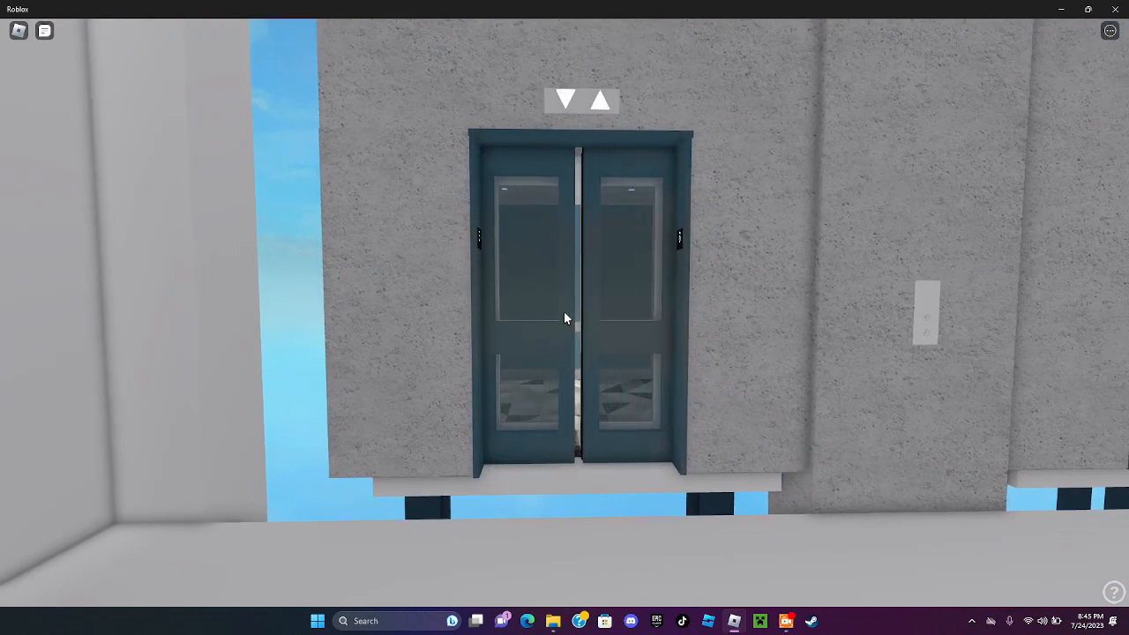
key("w")
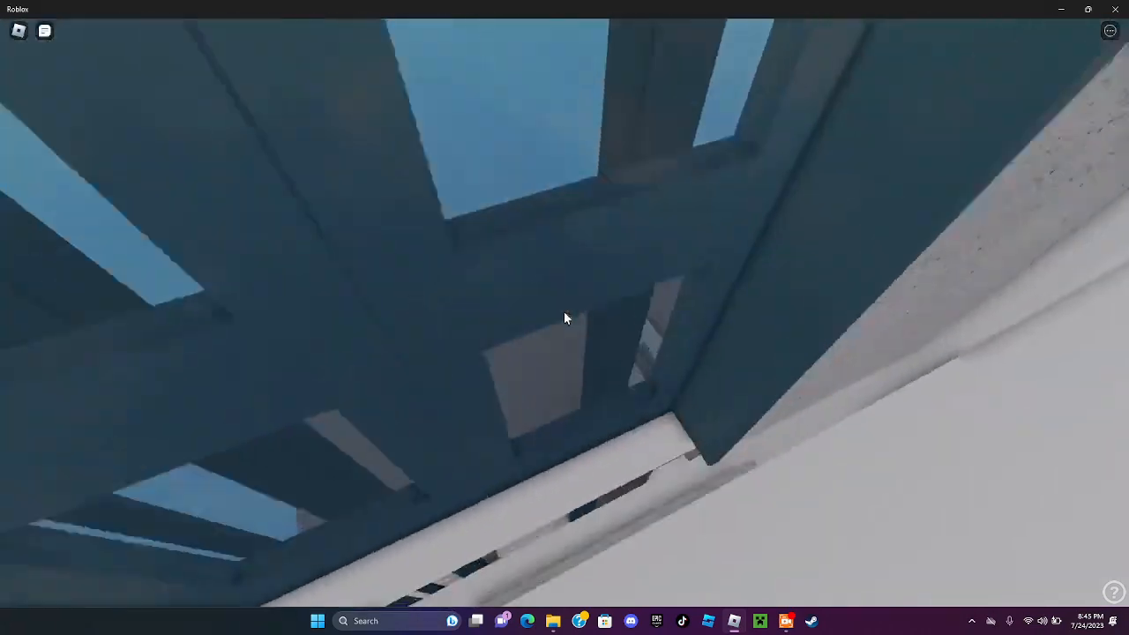
key("w")
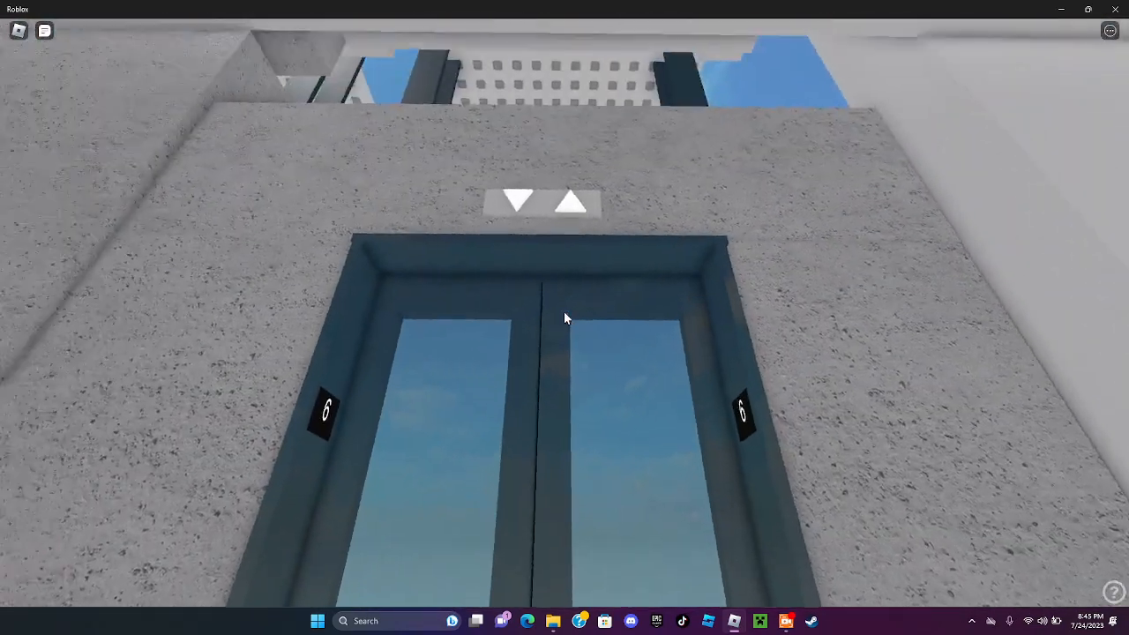
Call the elevator from the wall panel and step inside facing its floor buttons
key("w")
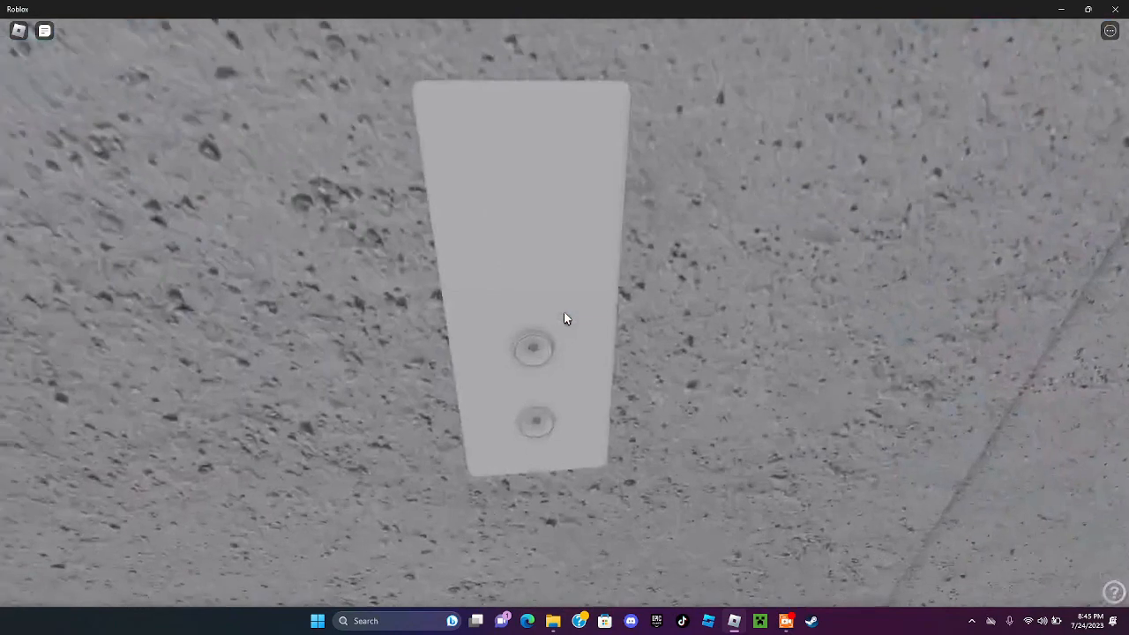
left_click(564, 317)
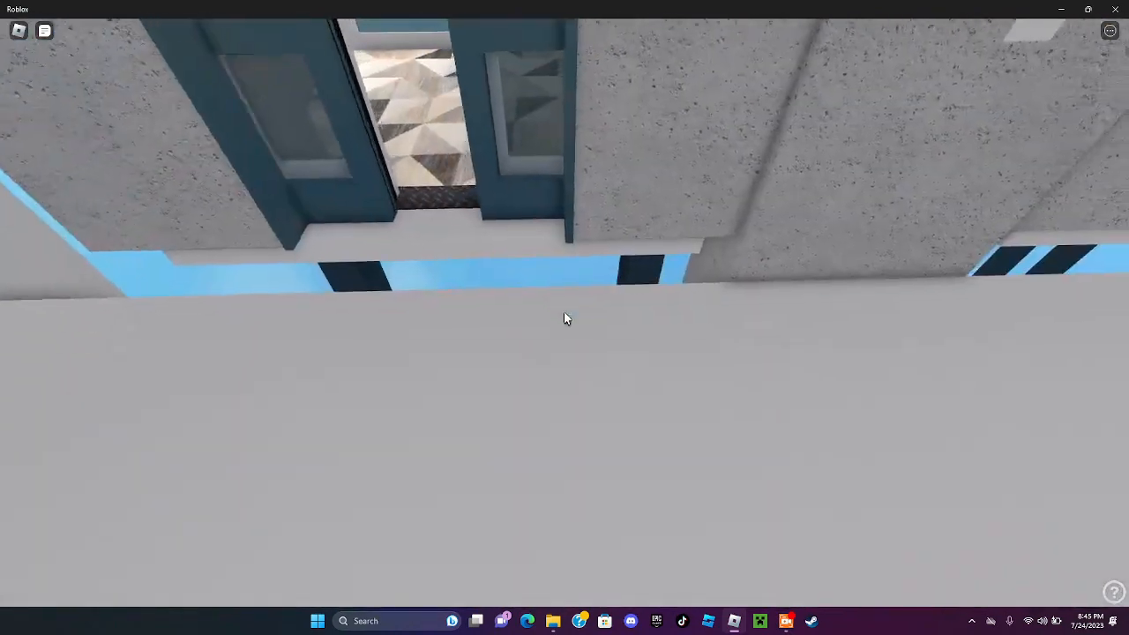
key("w")
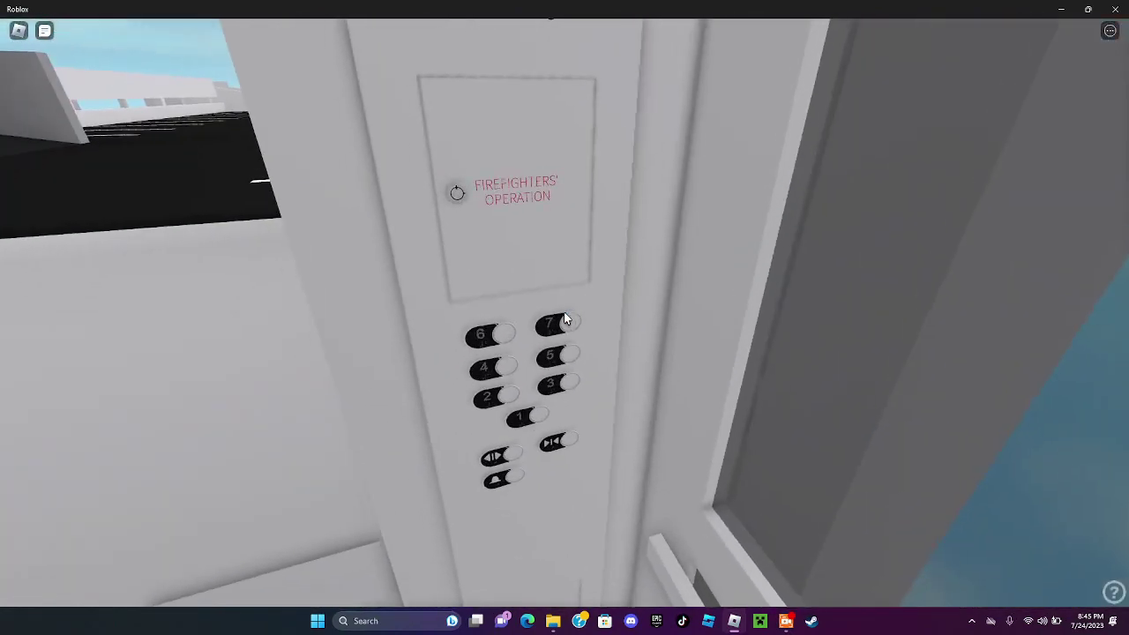
Ride the elevator up to floor 7 and walk out when the doors open
left_click(565, 320)
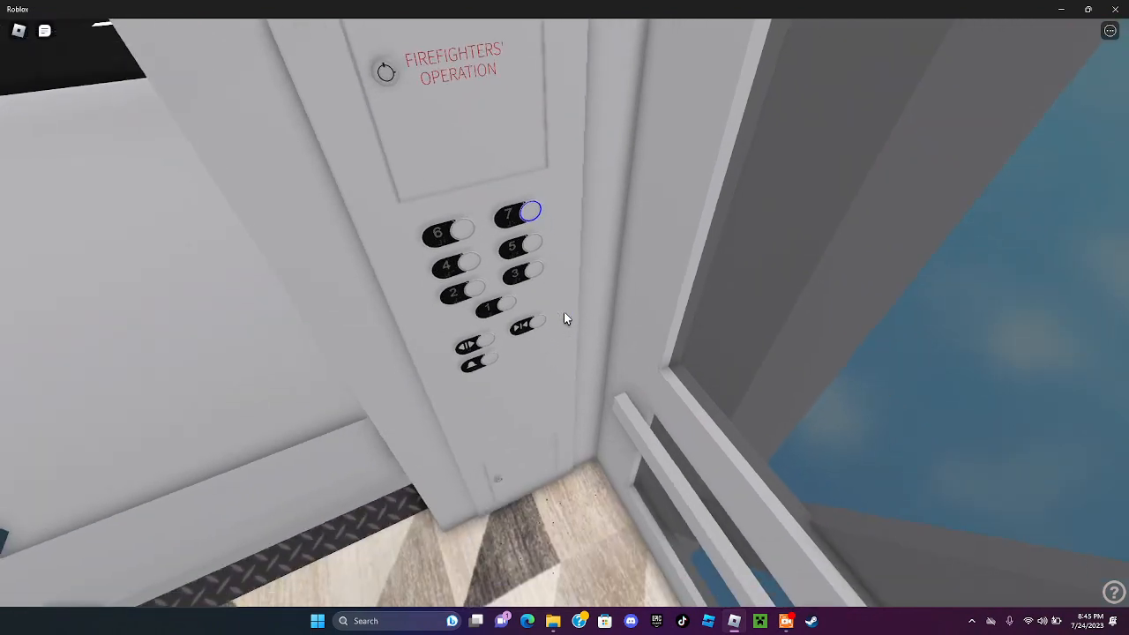
right_click(565, 317)
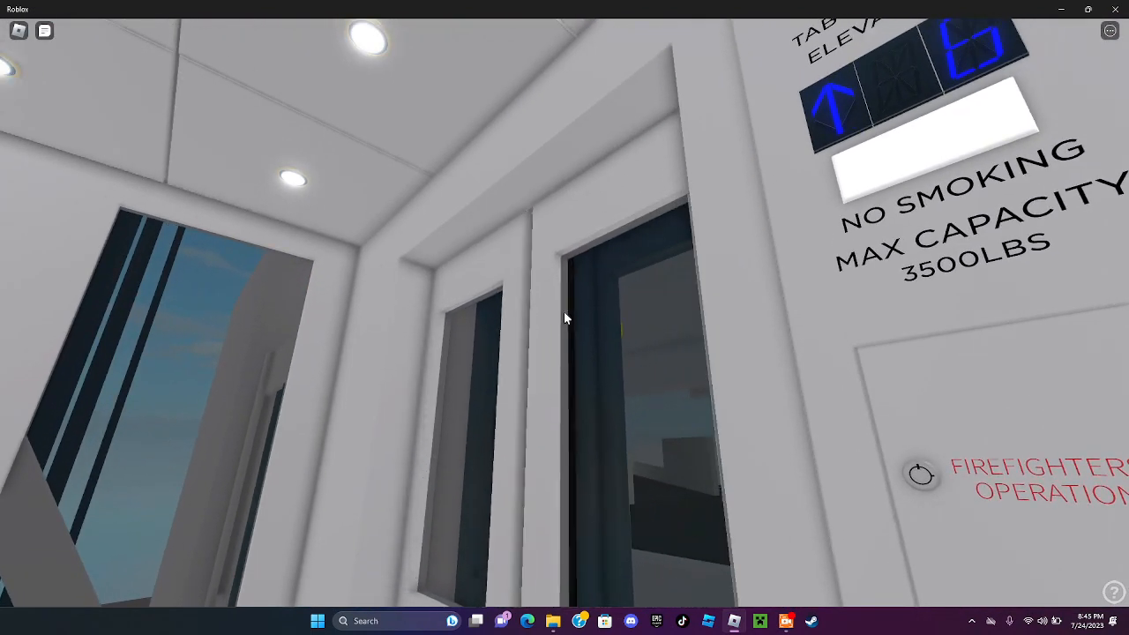
right_click(565, 318)
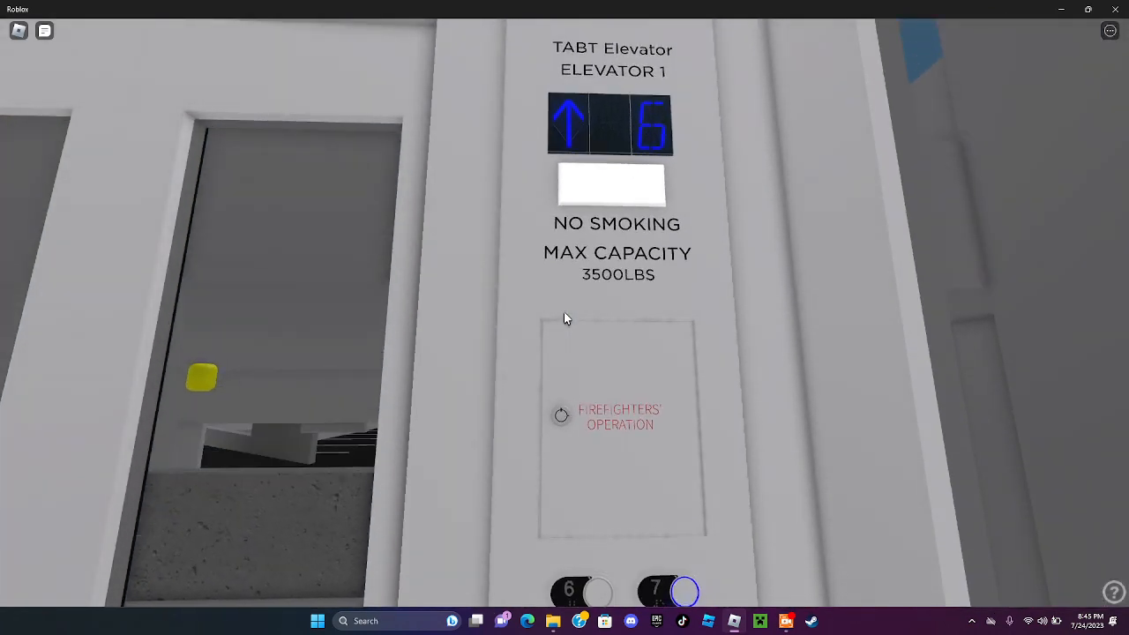
left_click_drag(565, 318, 564, 317)
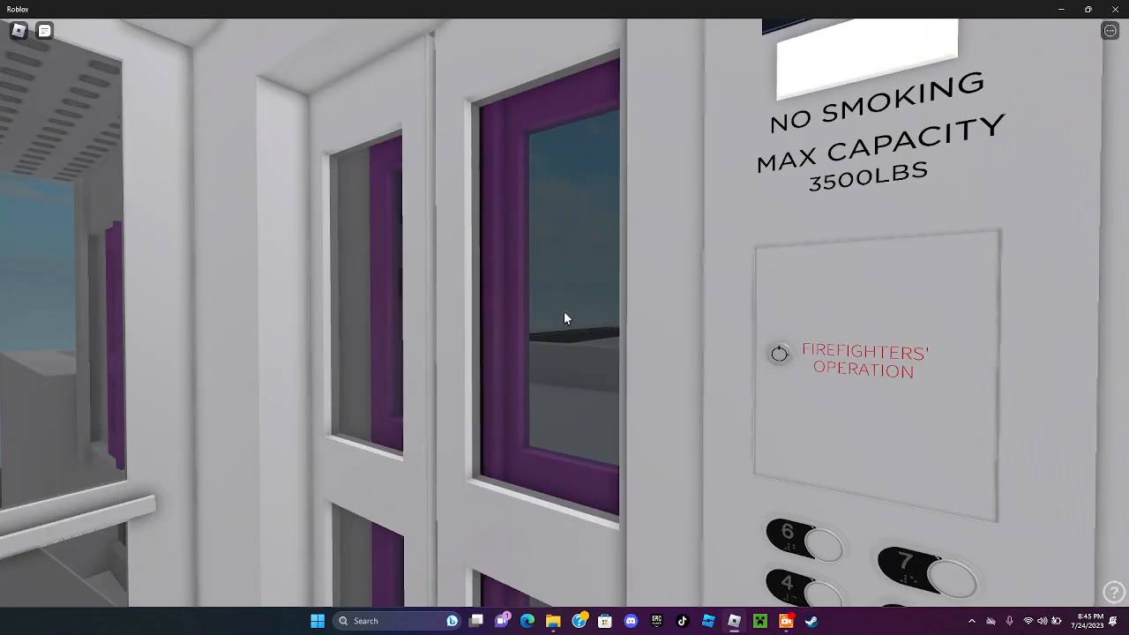
left_click_drag(565, 318, 565, 318)
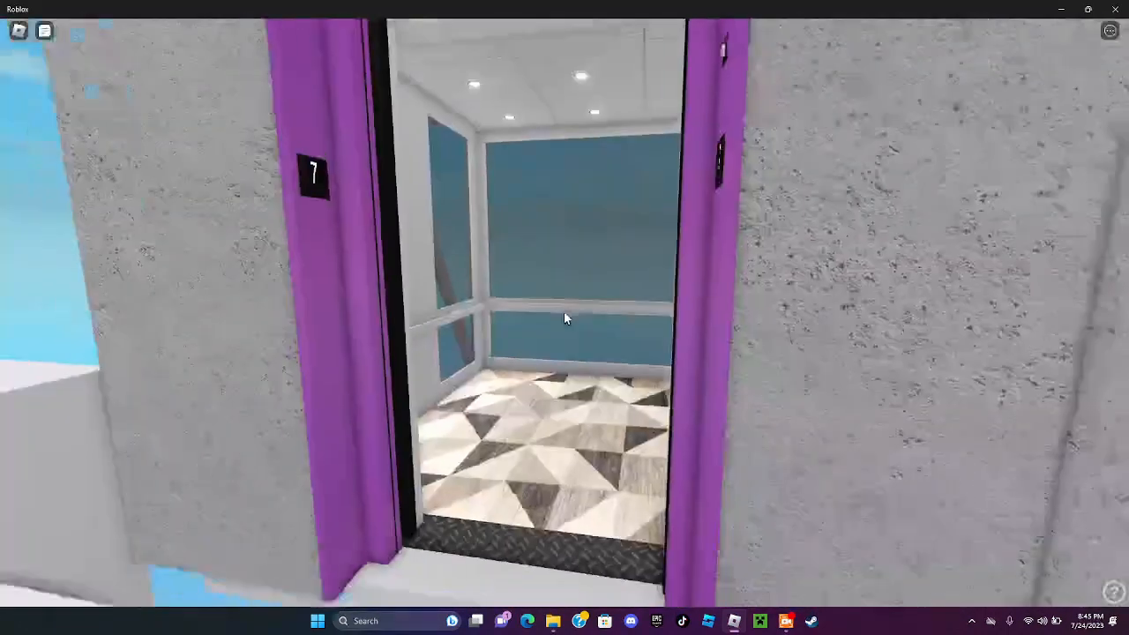
key("w")
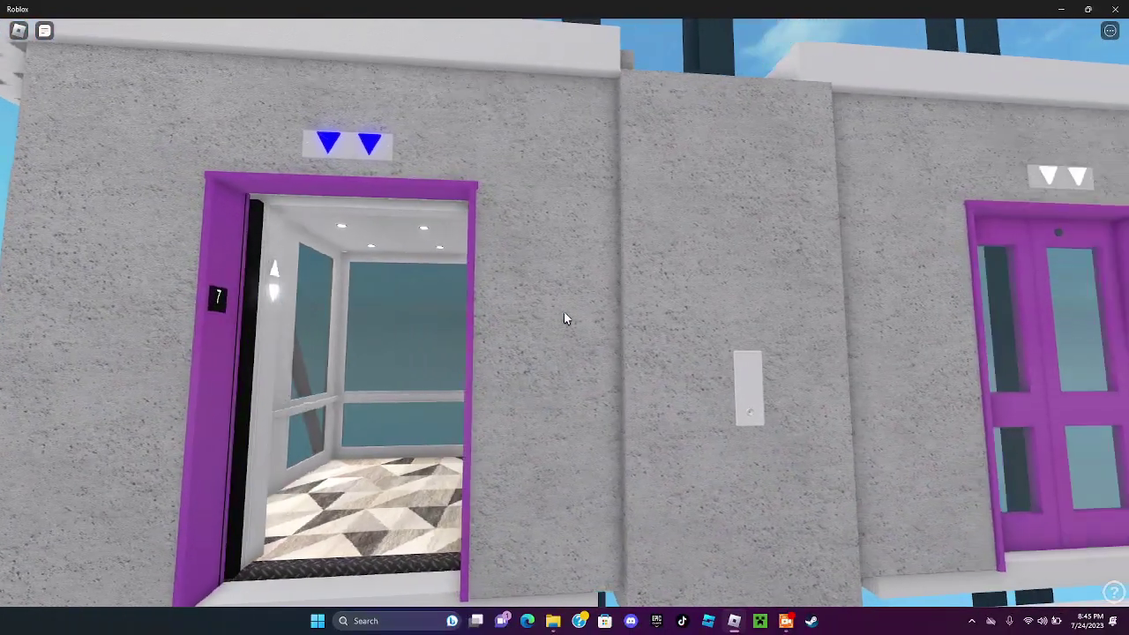
Call the purple elevator open on floor 7 and face it, glancing toward the other car
left_click_drag(565, 318, 564, 318)
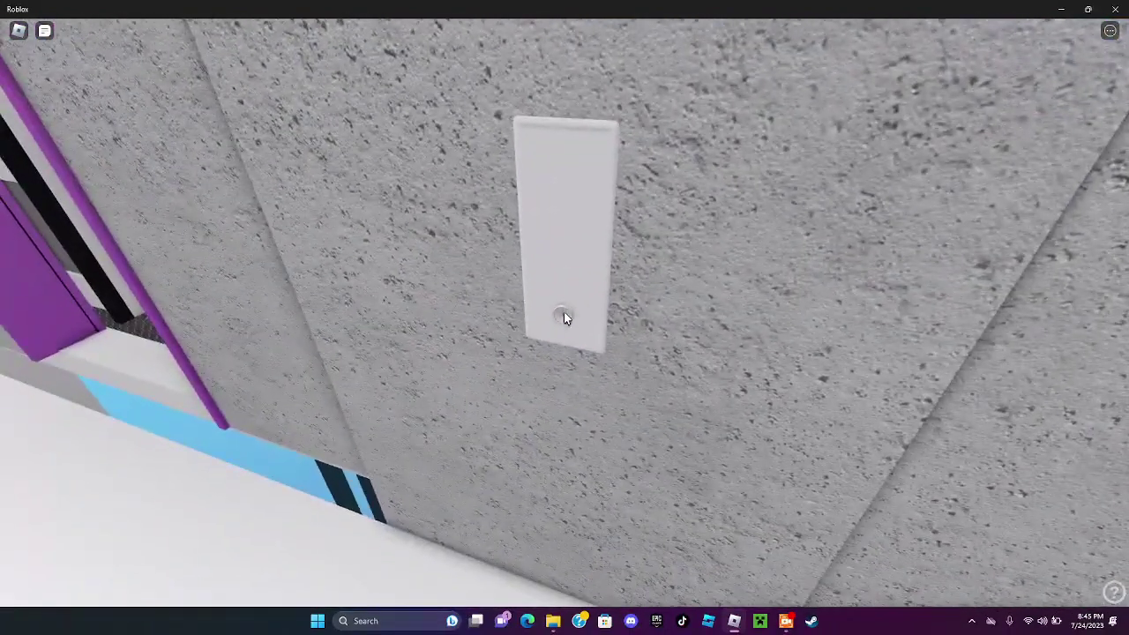
left_click(564, 318)
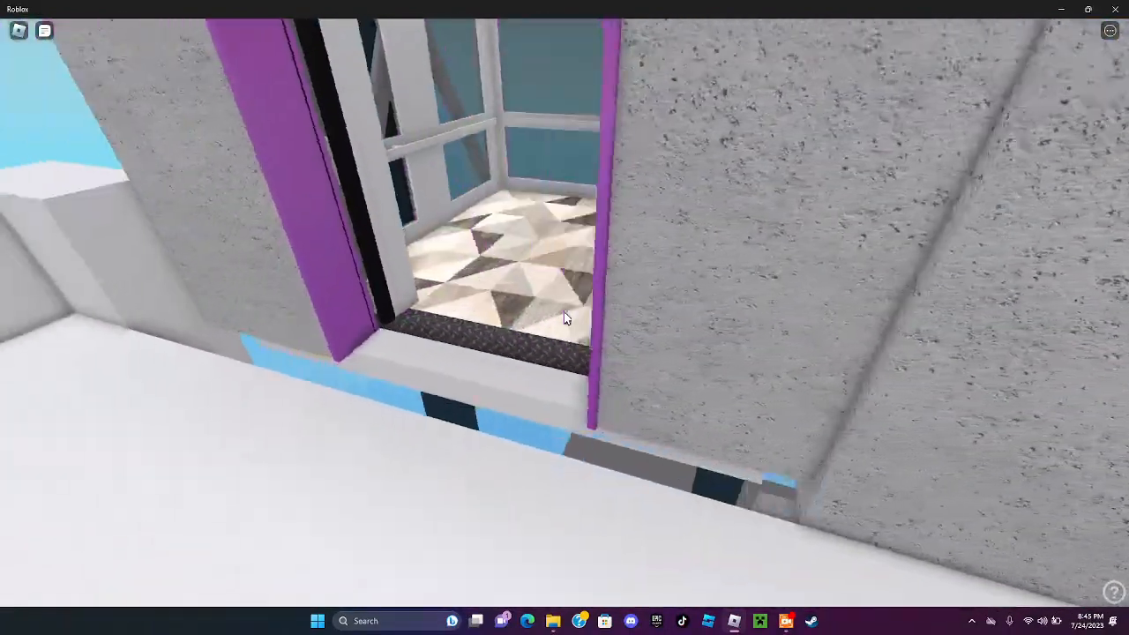
left_click_drag(564, 318, 565, 317)
key("w")
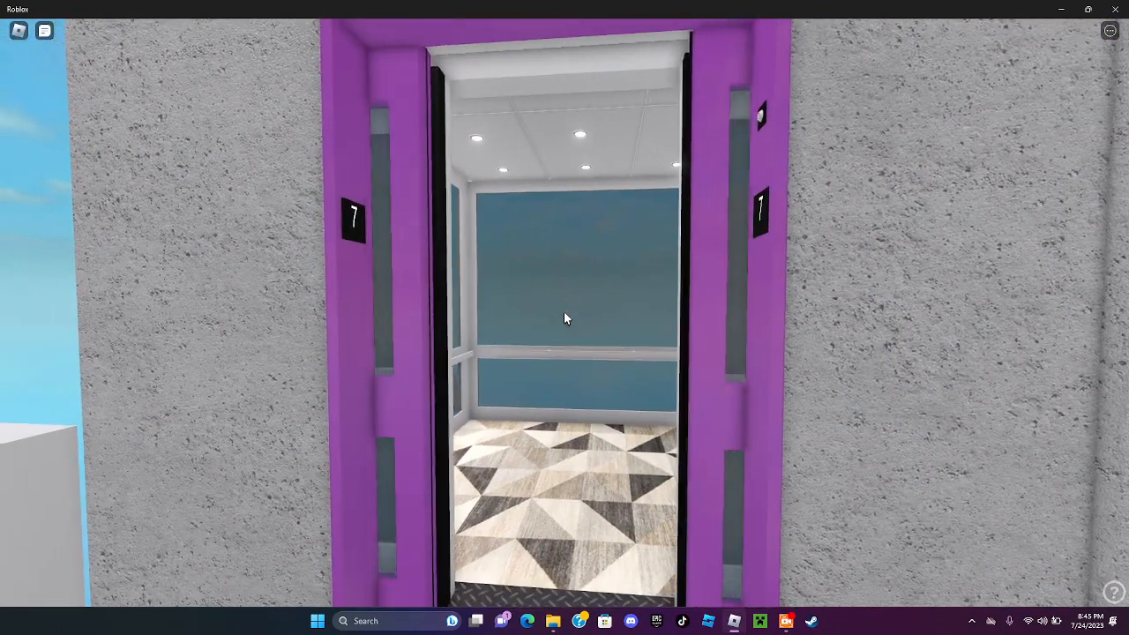
left_click_drag(564, 318, 565, 318)
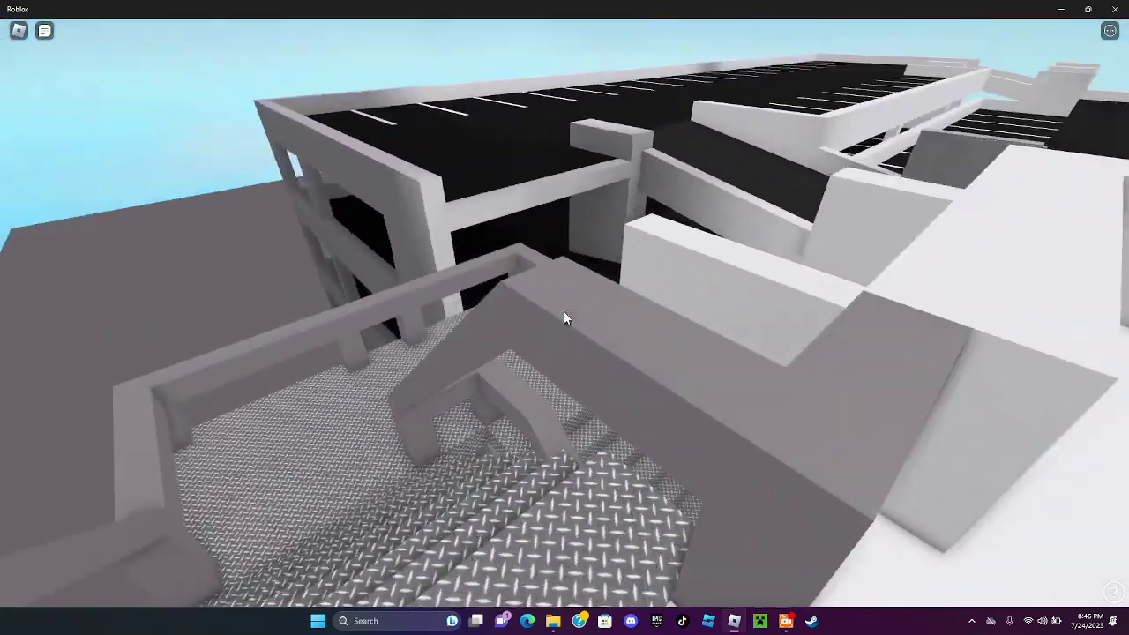
Survey the stairwell and wide rooftop parking view, then walk along the rooftop edge
left_click_drag(565, 318, 565, 317)
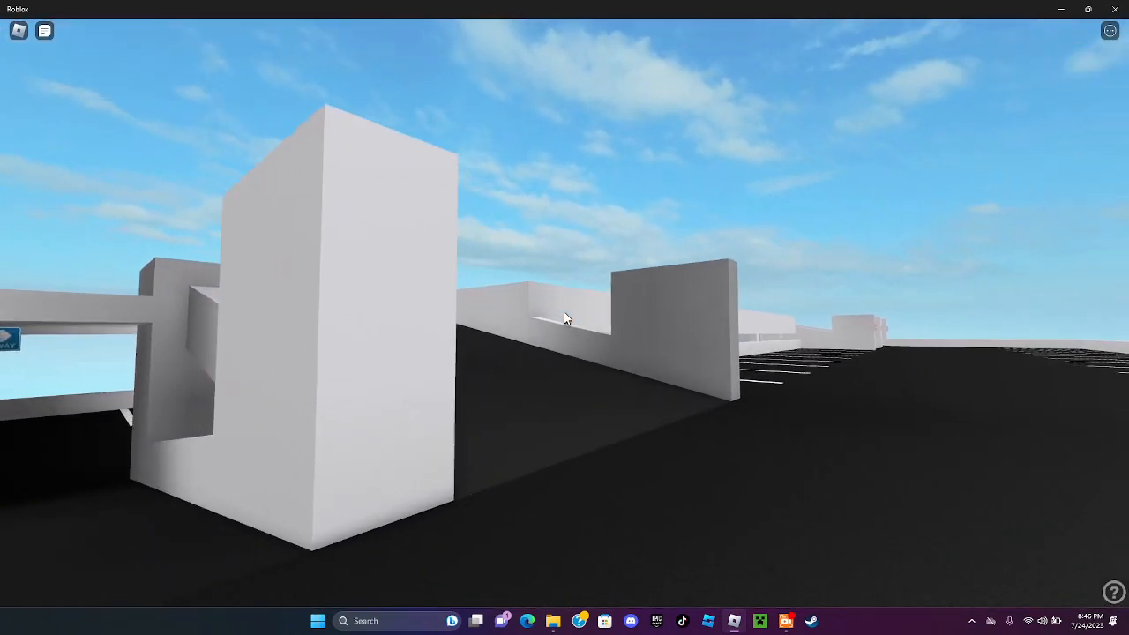
left_click_drag(564, 318, 564, 318)
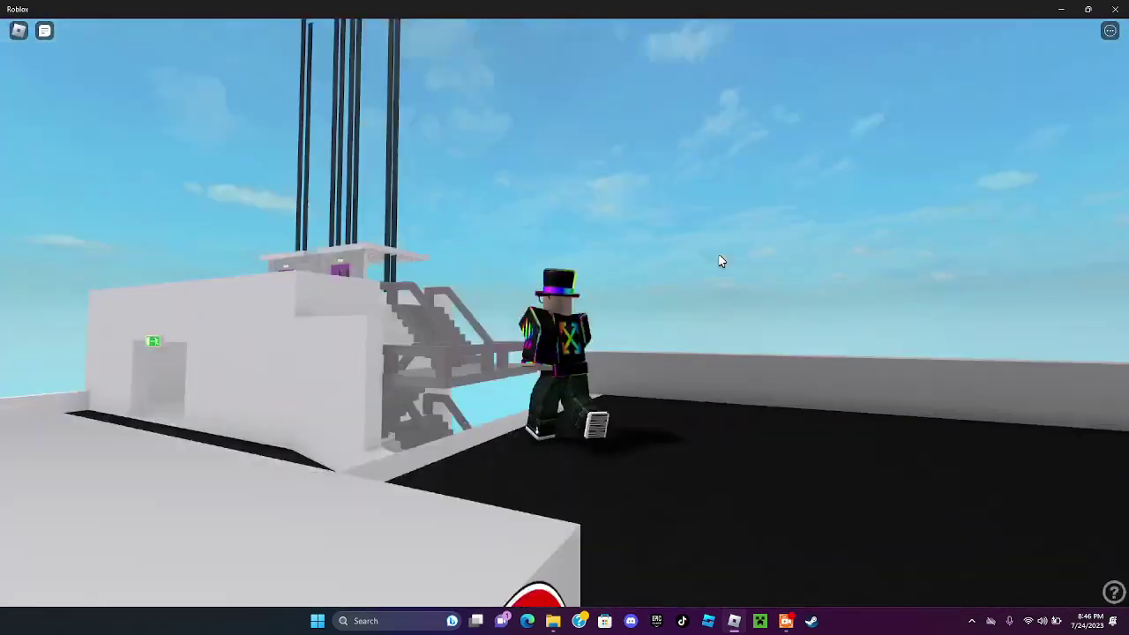
key("w")
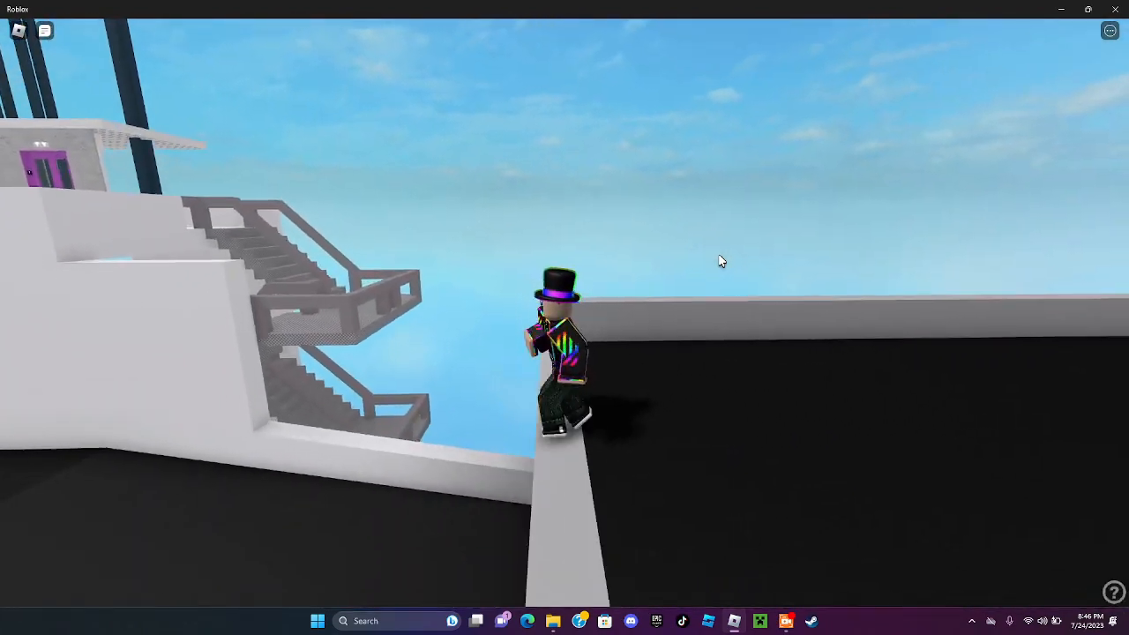
scroll(719, 260, "up", 5)
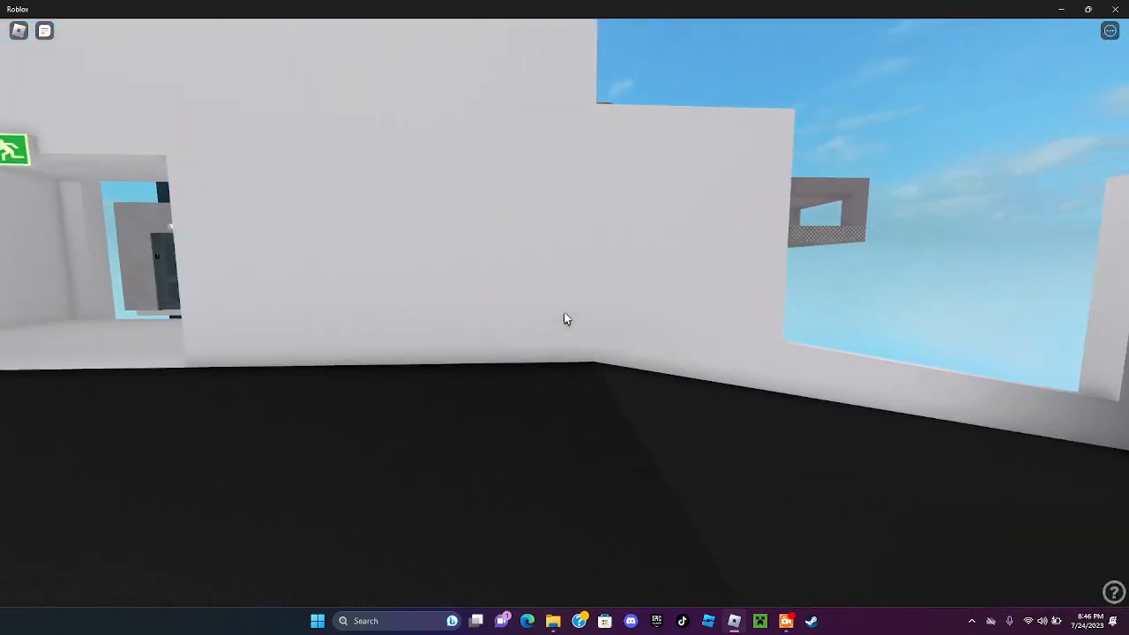
Walk through the doorway and up the stairs to the purple elevators' call button panel
key("w")
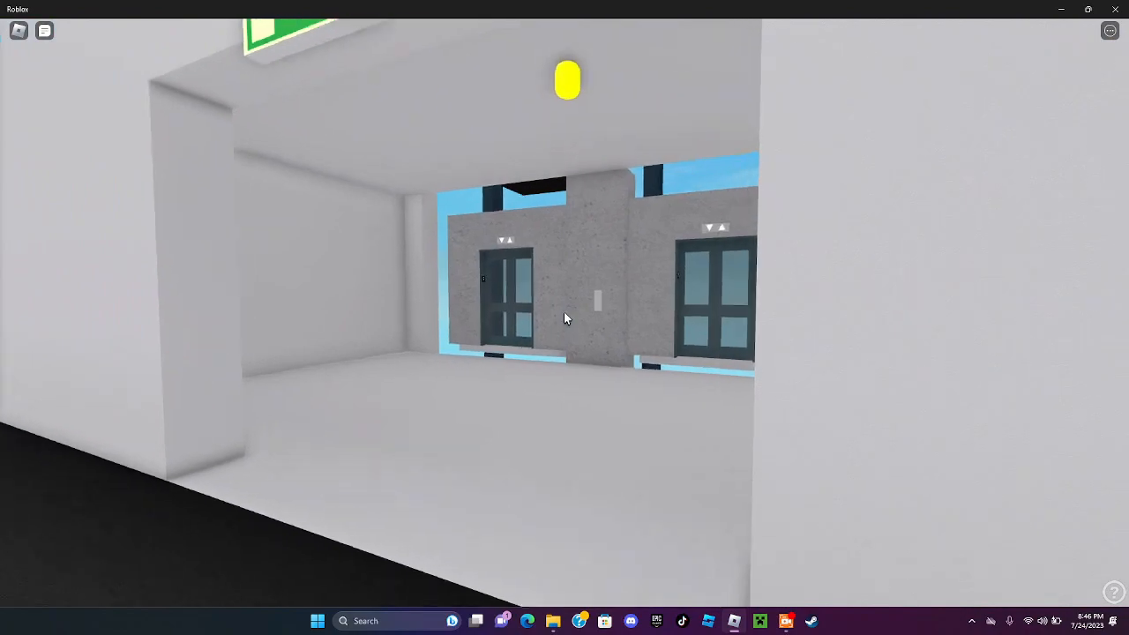
key("w")
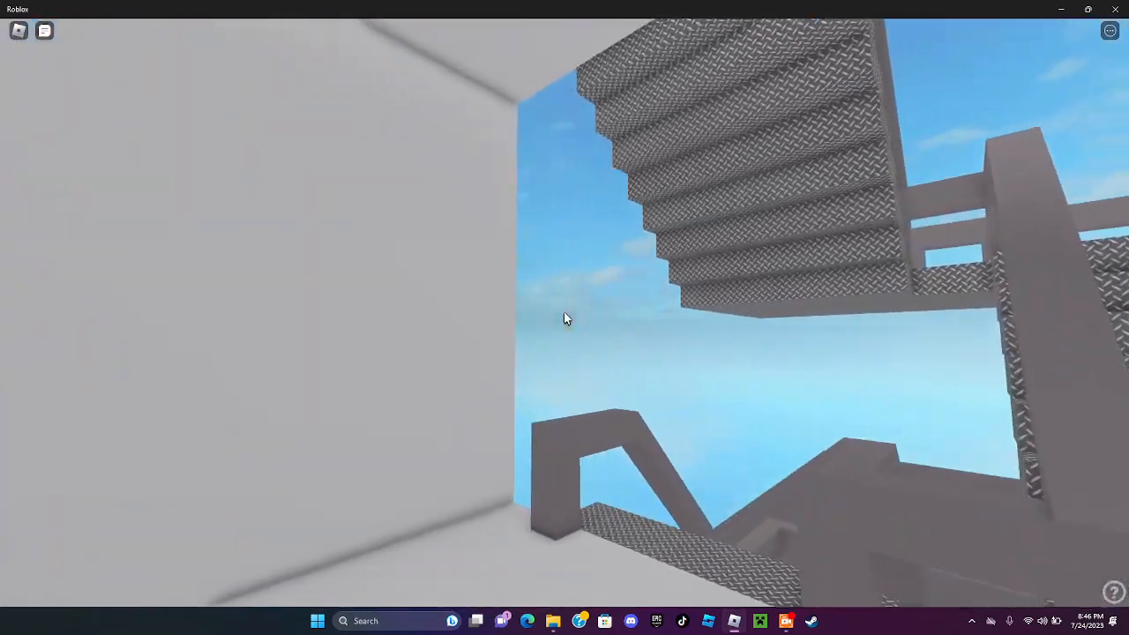
key("w")
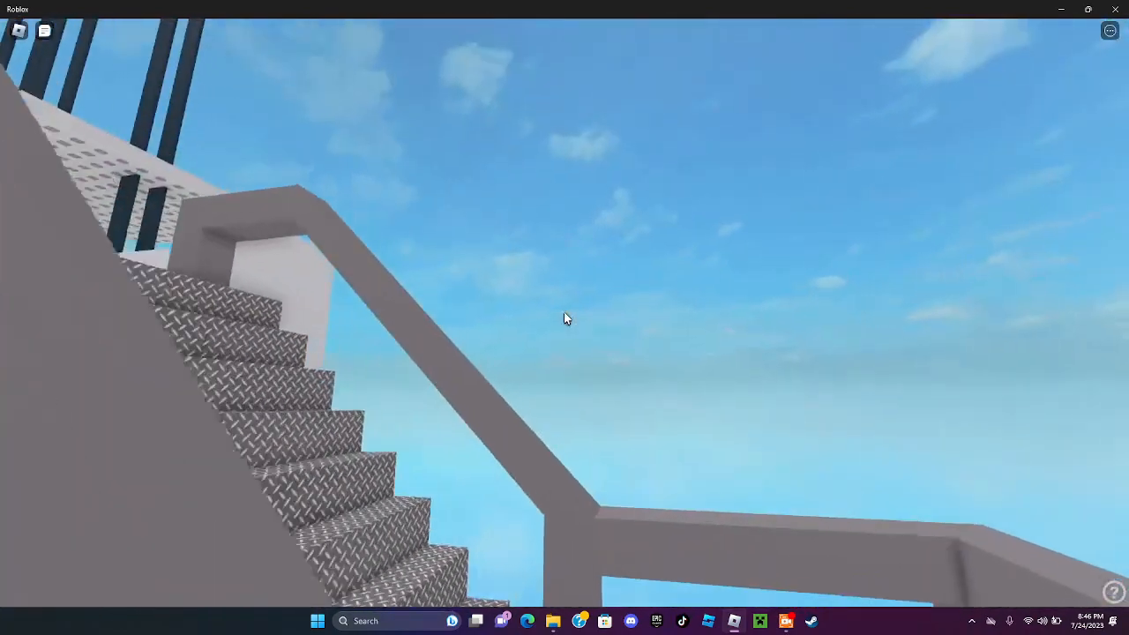
key("w")
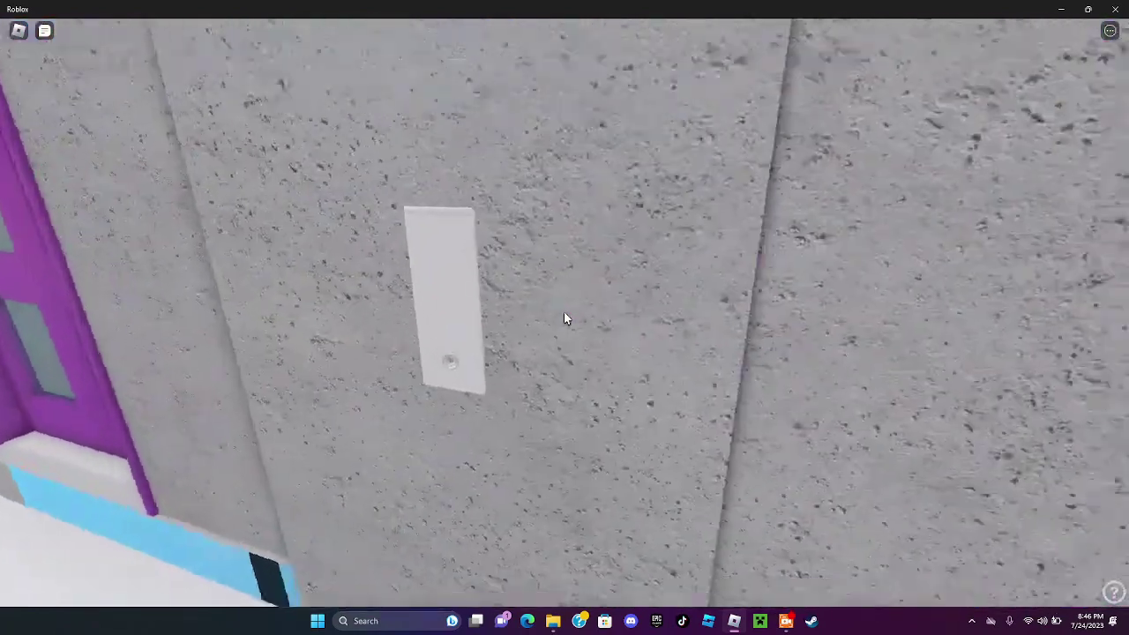
right_click(565, 319)
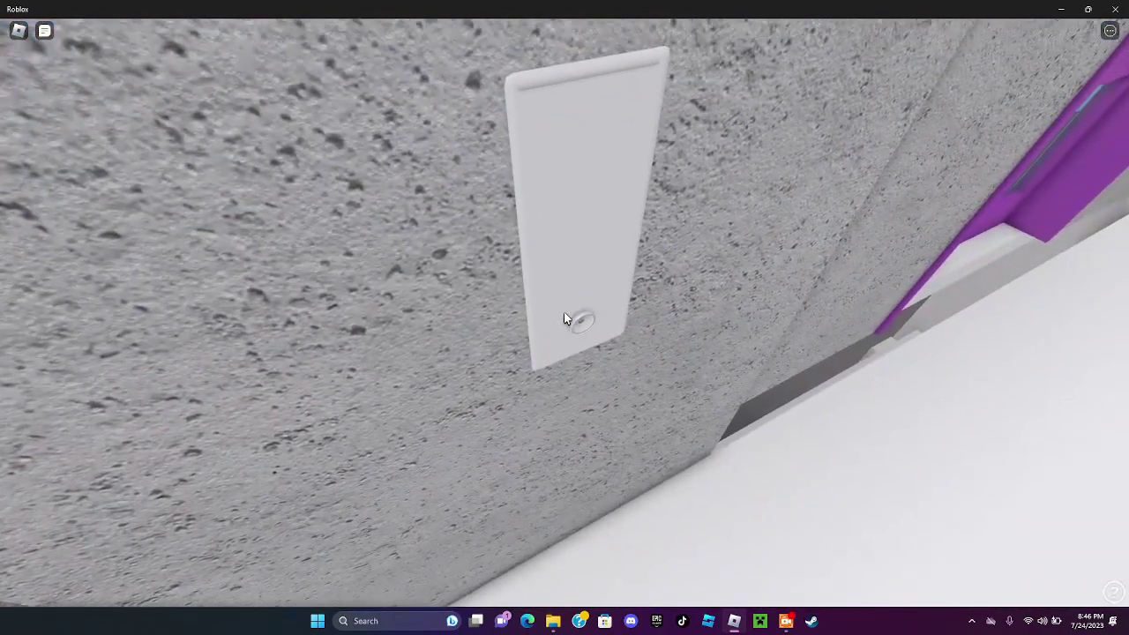
right_click(566, 318)
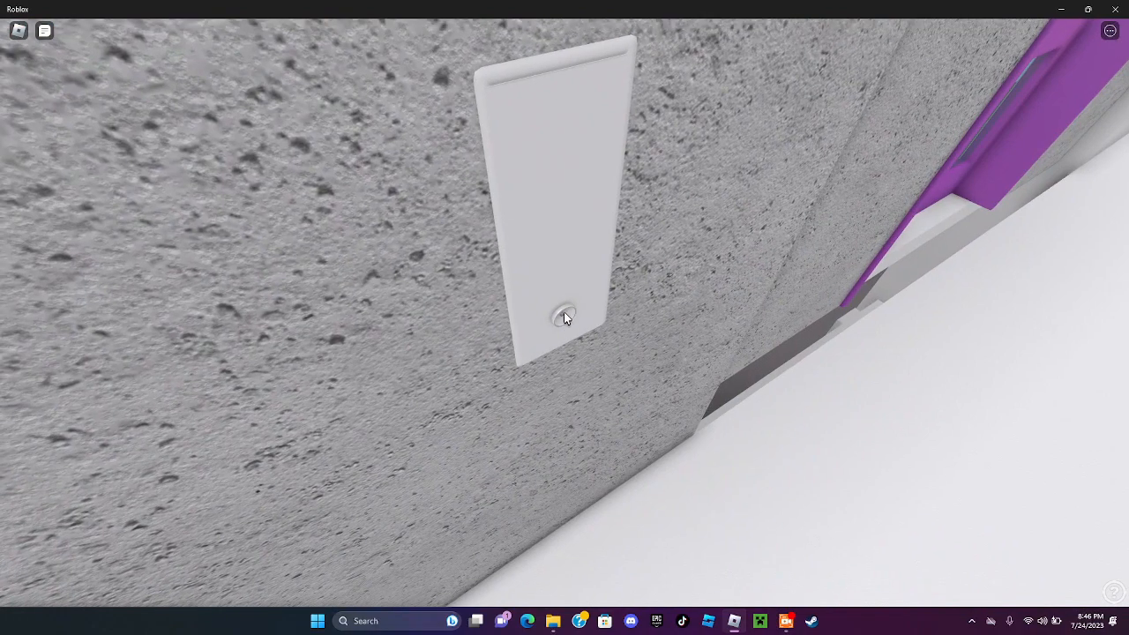
scroll(566, 319, "down", 5)
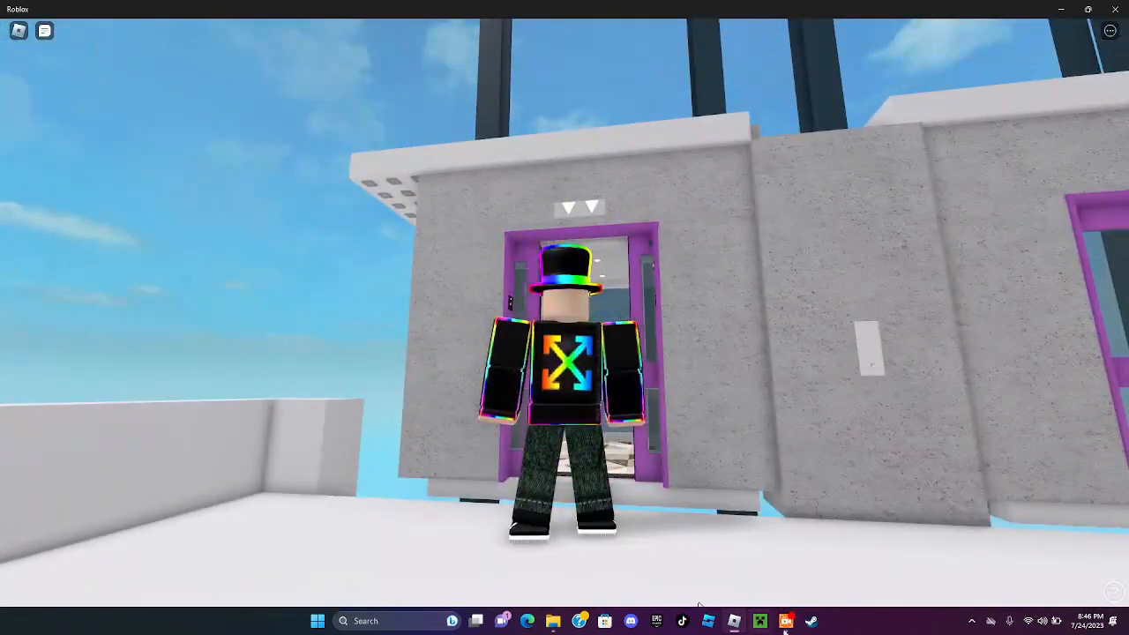
Check the screen recorder, then pick a destination floor and watch the indicator above the door
left_click(786, 620)
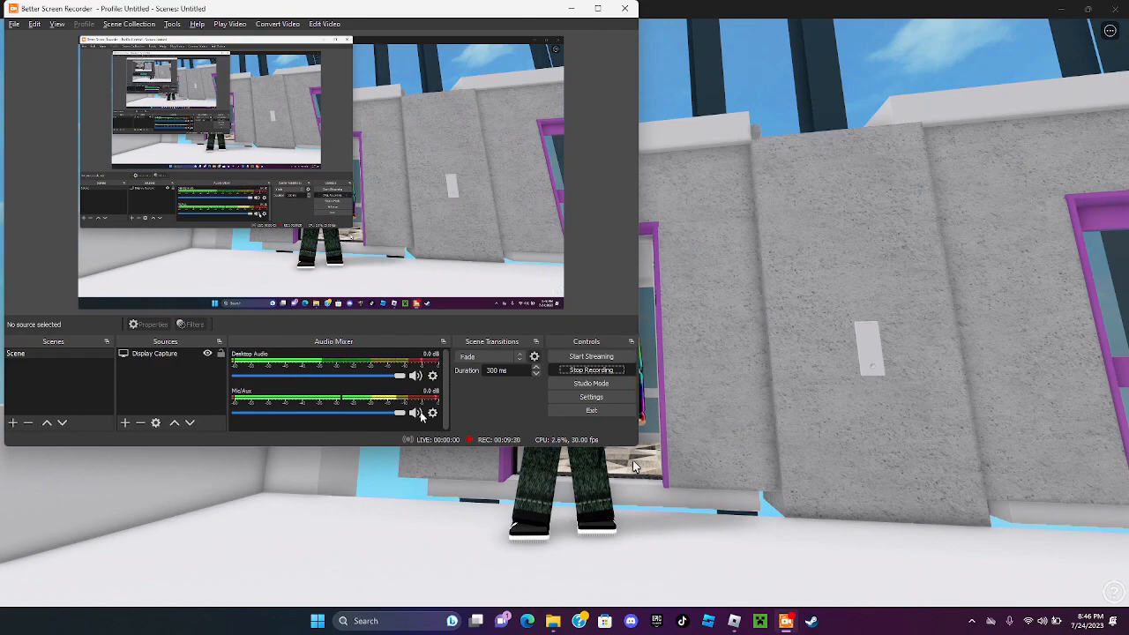
left_click(803, 414)
left_click_drag(803, 415, 565, 319)
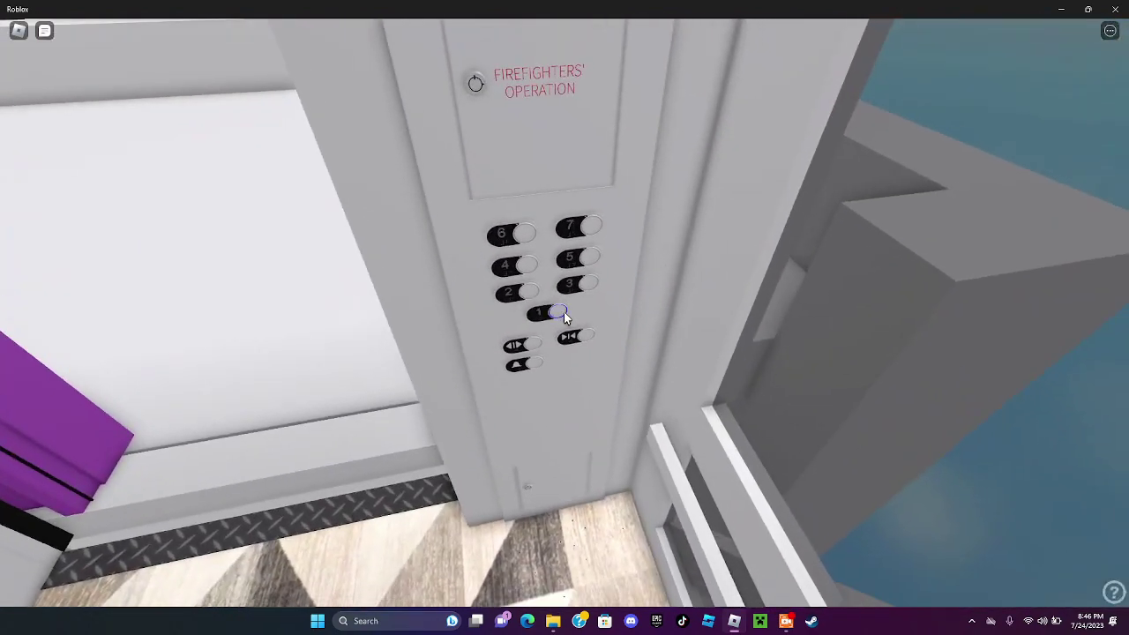
left_click(564, 319)
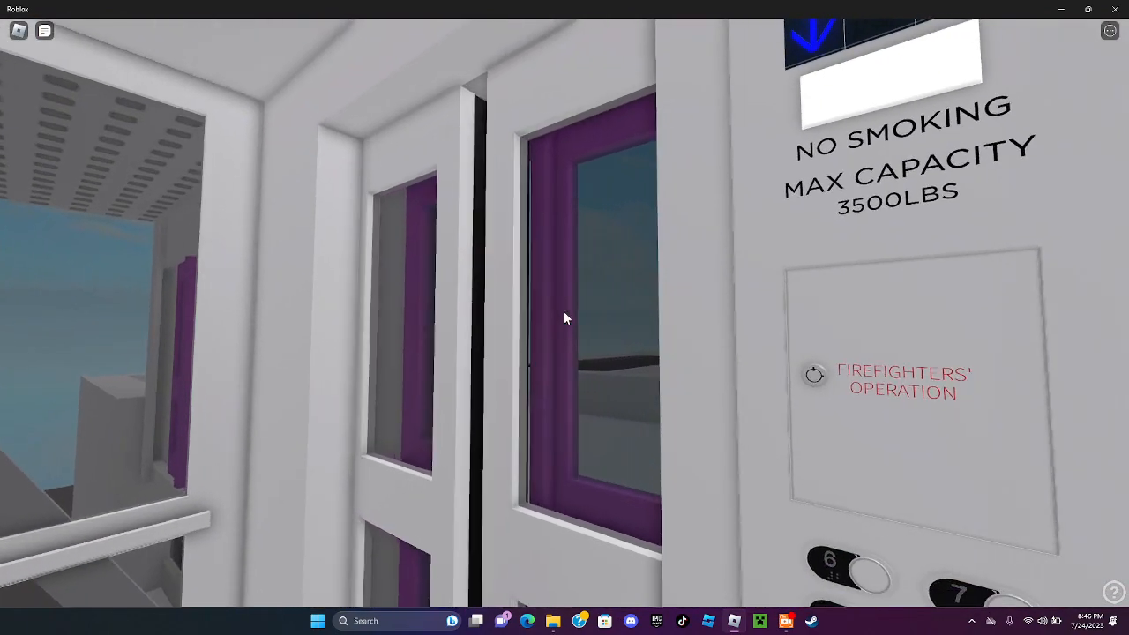
left_click_drag(565, 319, 565, 320)
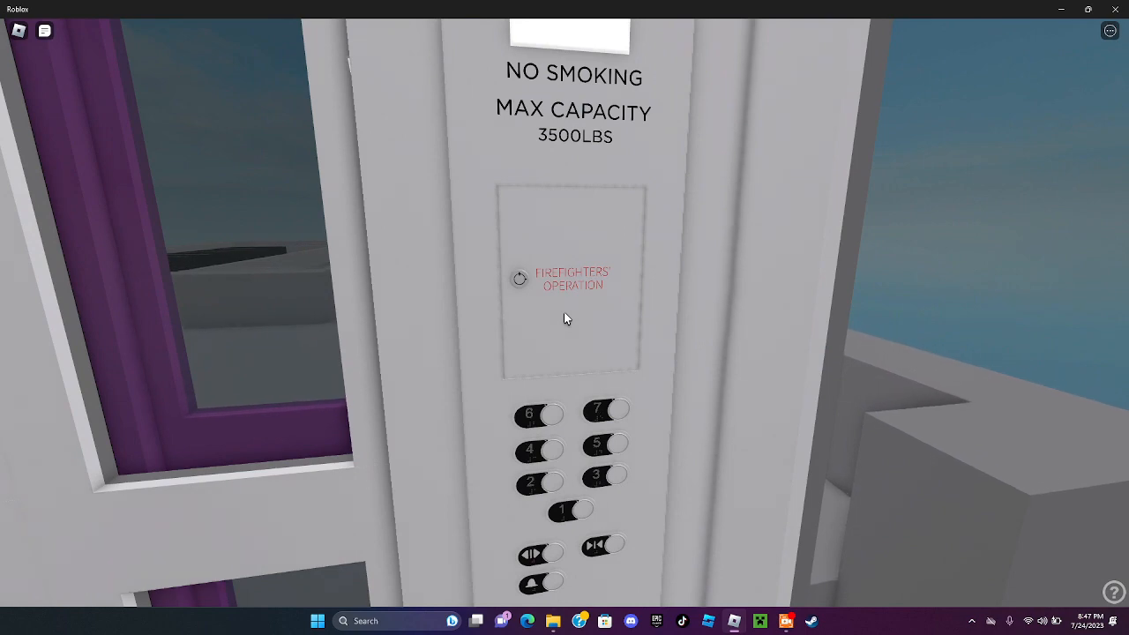
scroll(565, 318, "down", 3)
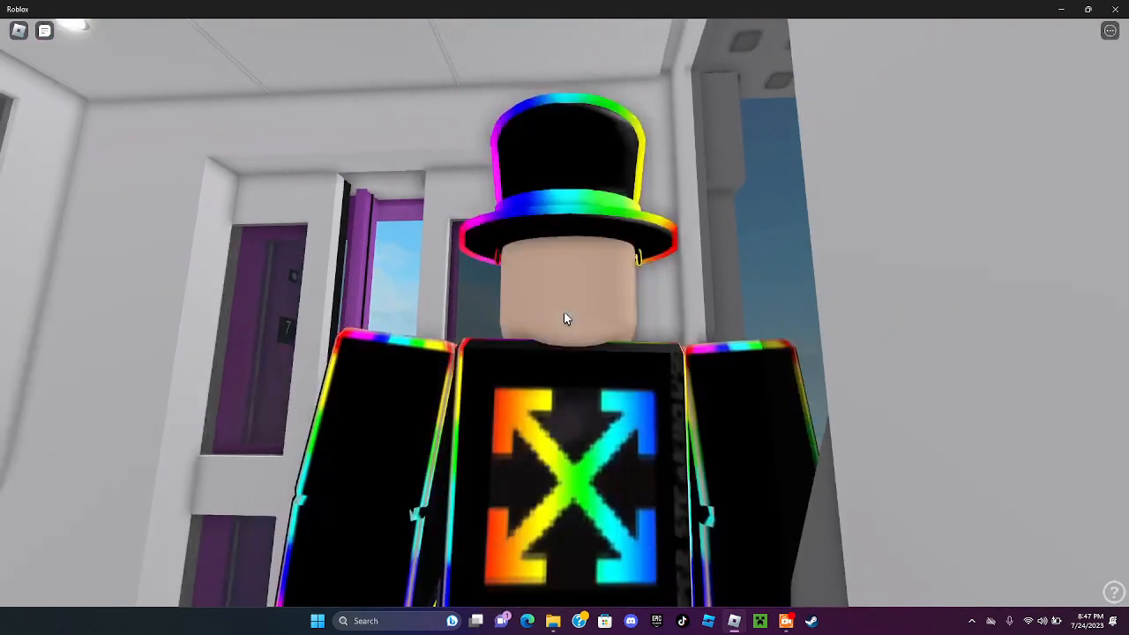
Check the recorder, send the elevator to floor 1, close the doors and watch the indicator
left_click(791, 620)
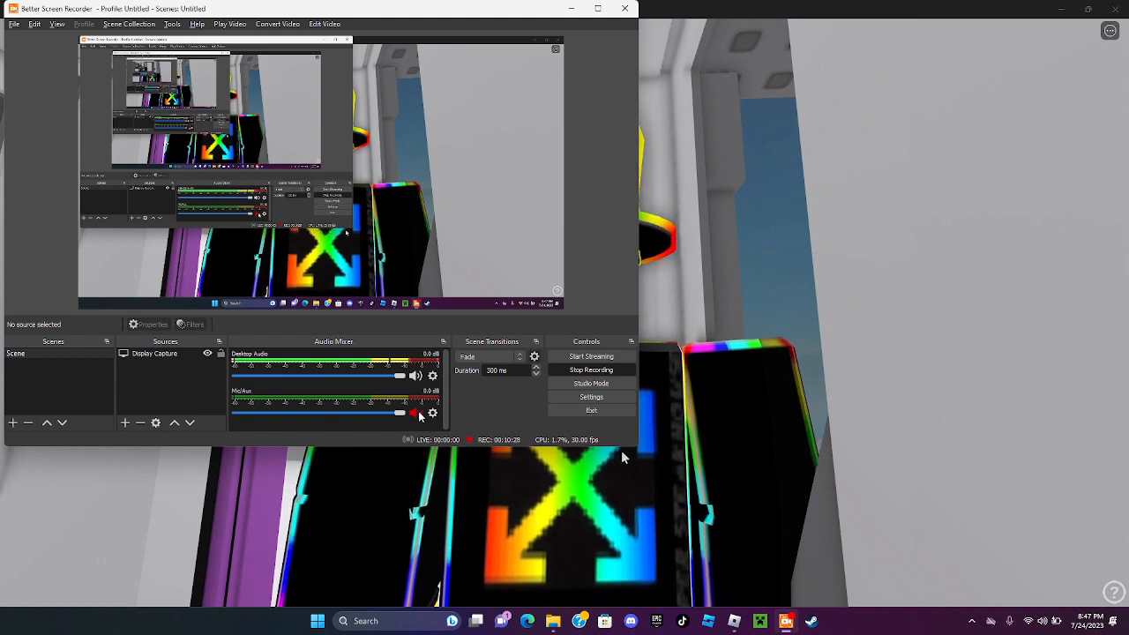
left_click(784, 436)
scroll(856, 464, "up", 3)
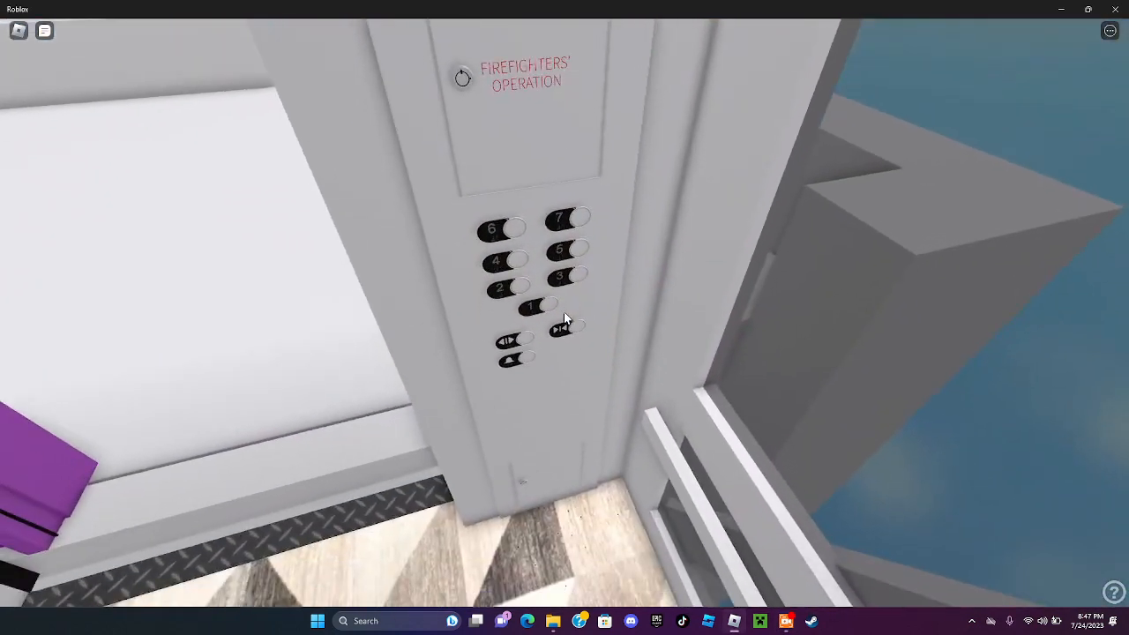
left_click(566, 319)
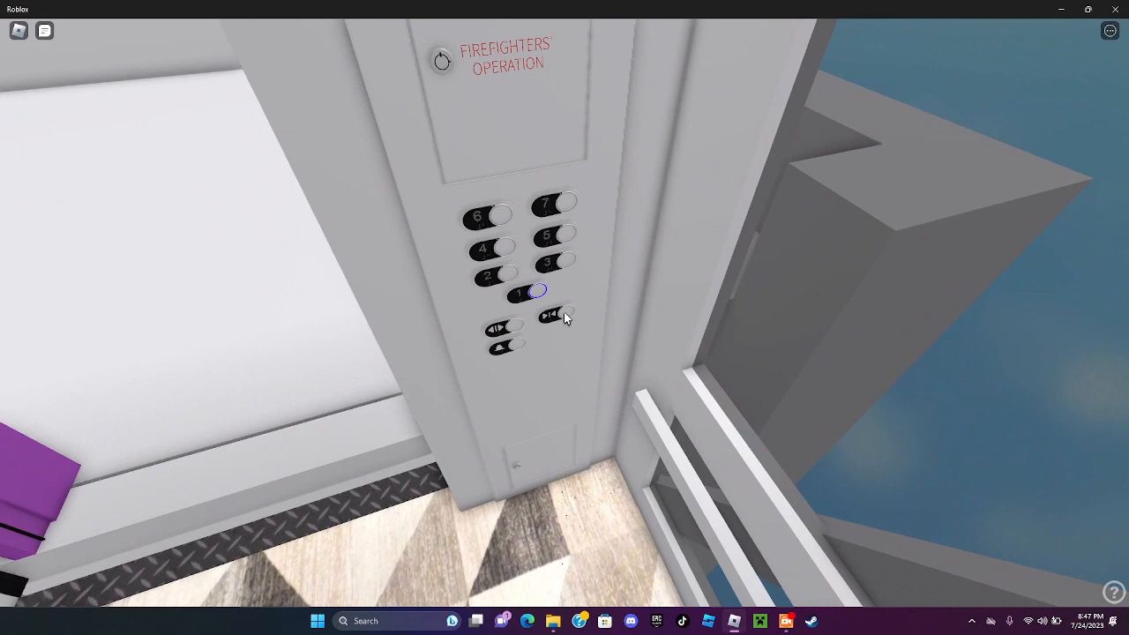
left_click(565, 319)
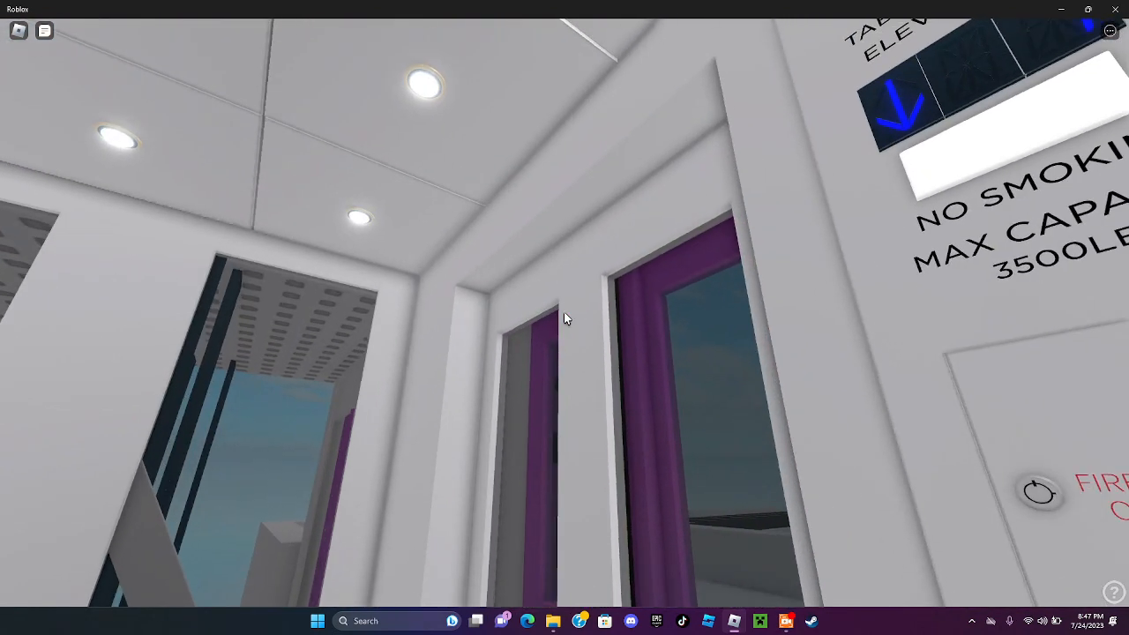
right_click(566, 318)
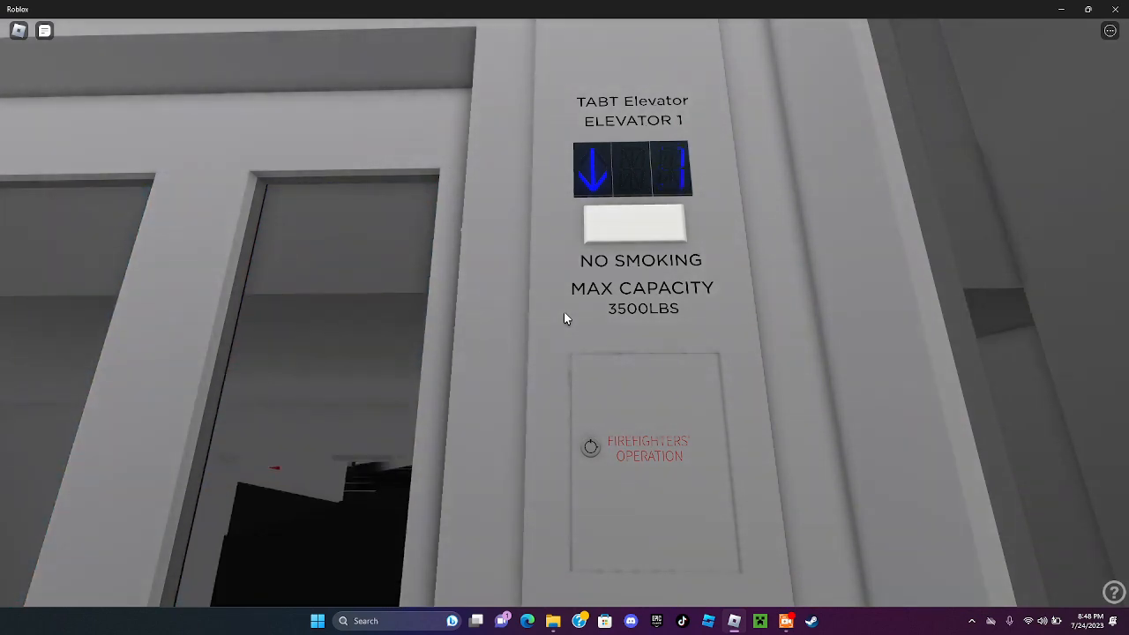
Walk out of the elevator onto floor 1 and back away from the doorway
key("s")
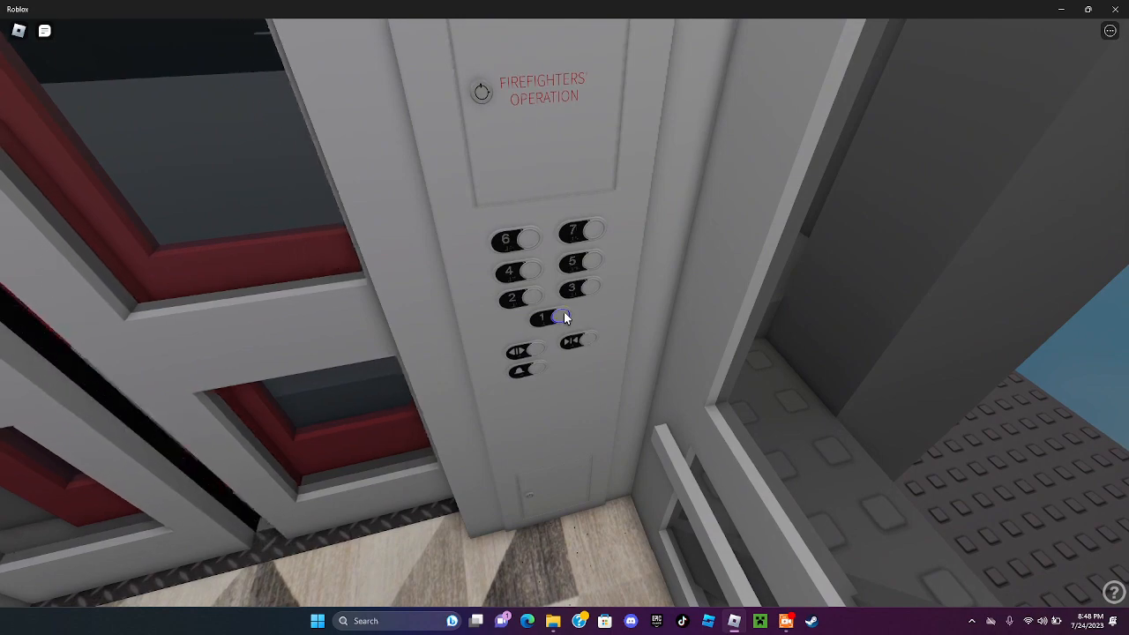
key("w")
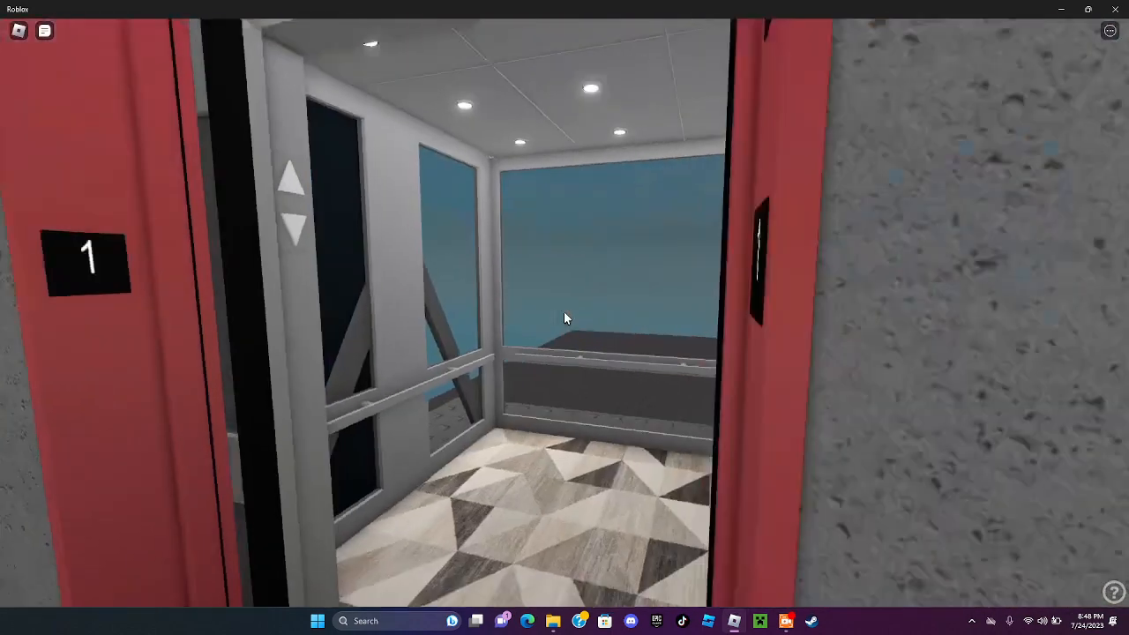
key("s")
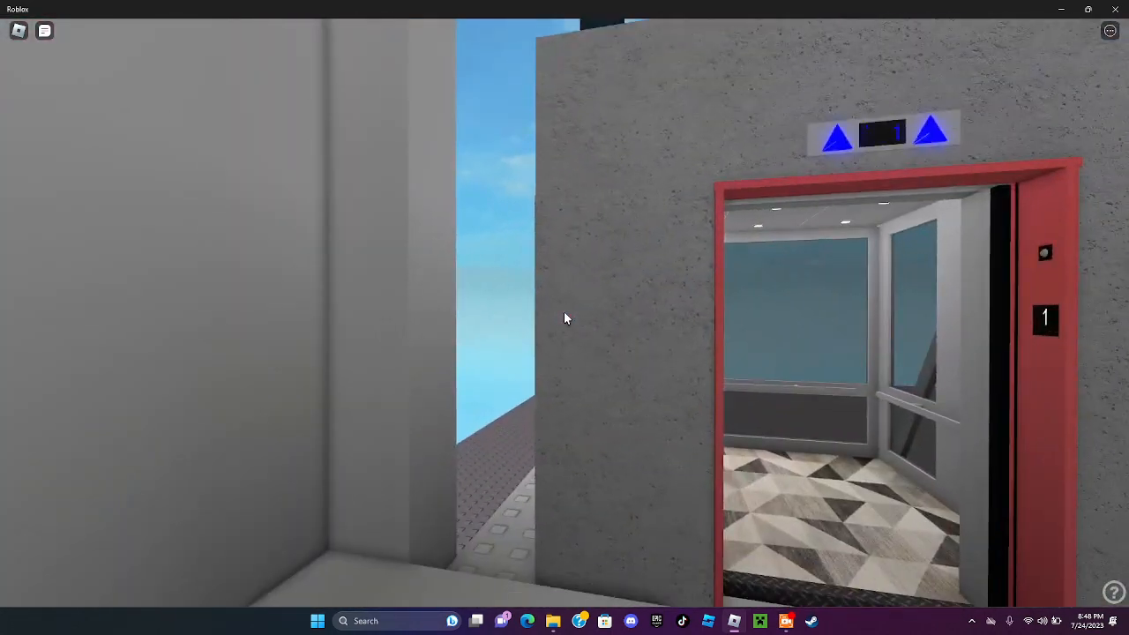
key("s")
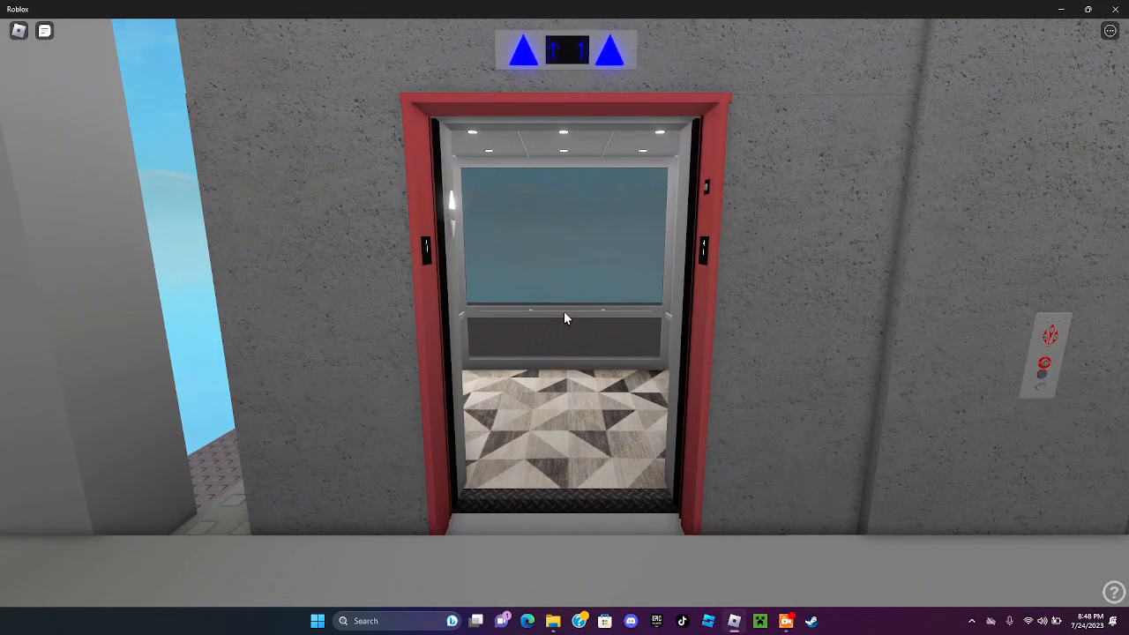
Back up until both red-doored elevators are visible, then face the parking garage
left_click_drag(565, 317, 565, 318)
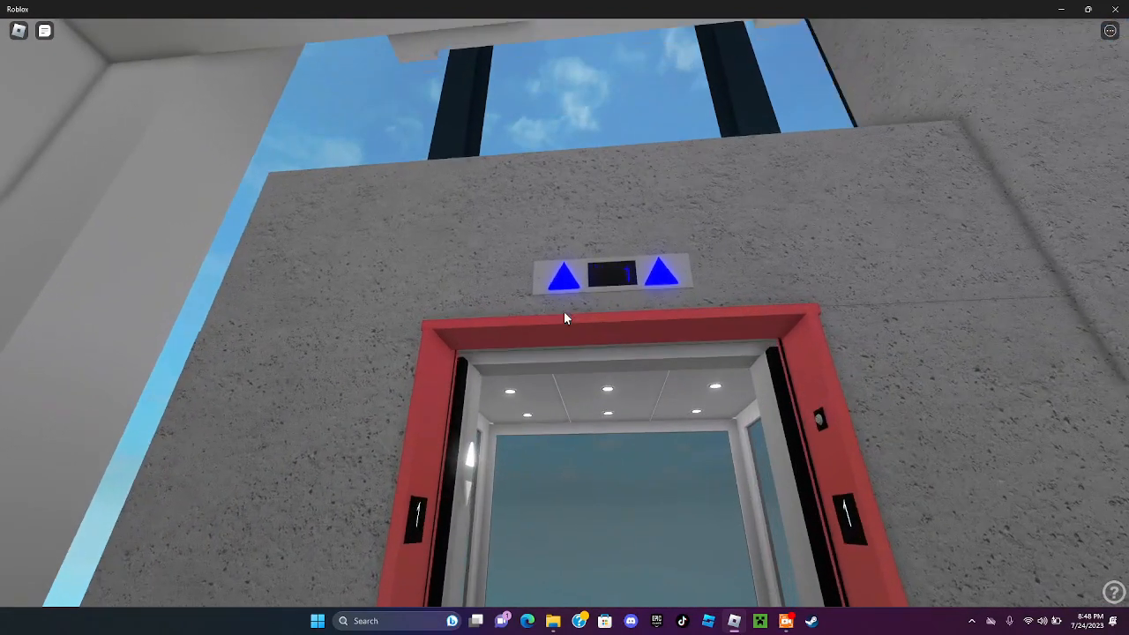
key("s")
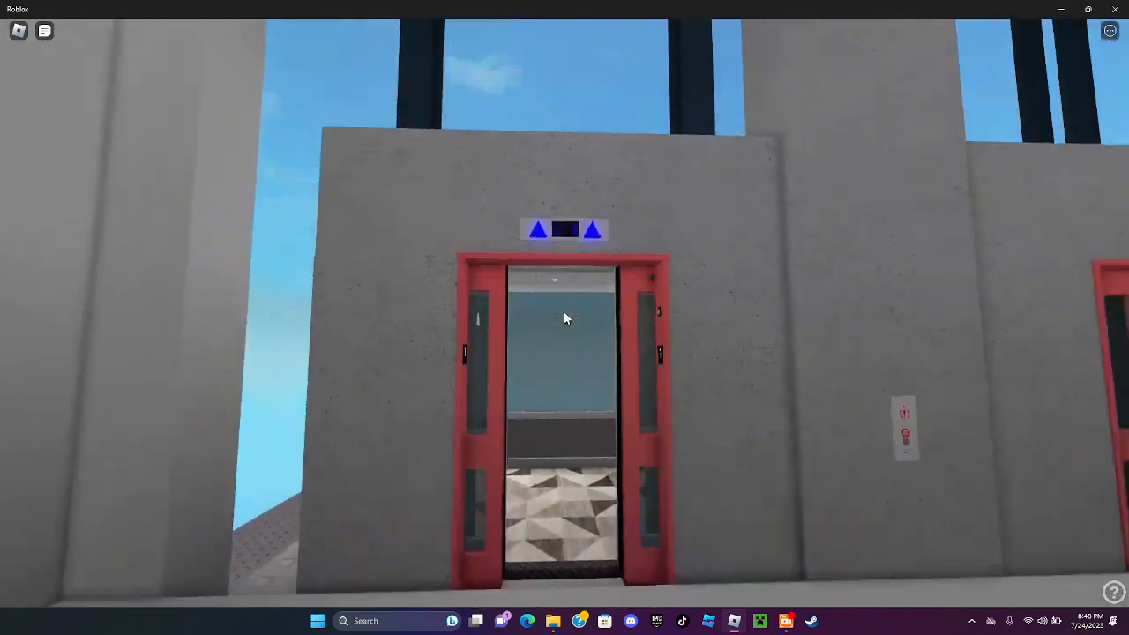
key("s")
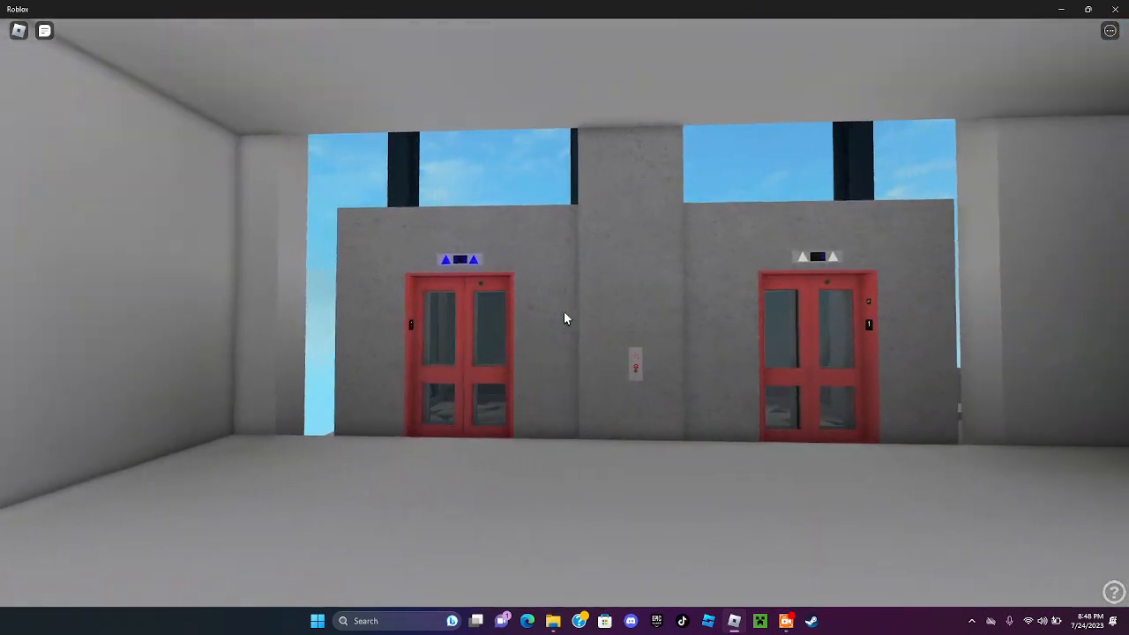
left_click_drag(566, 318, 566, 318)
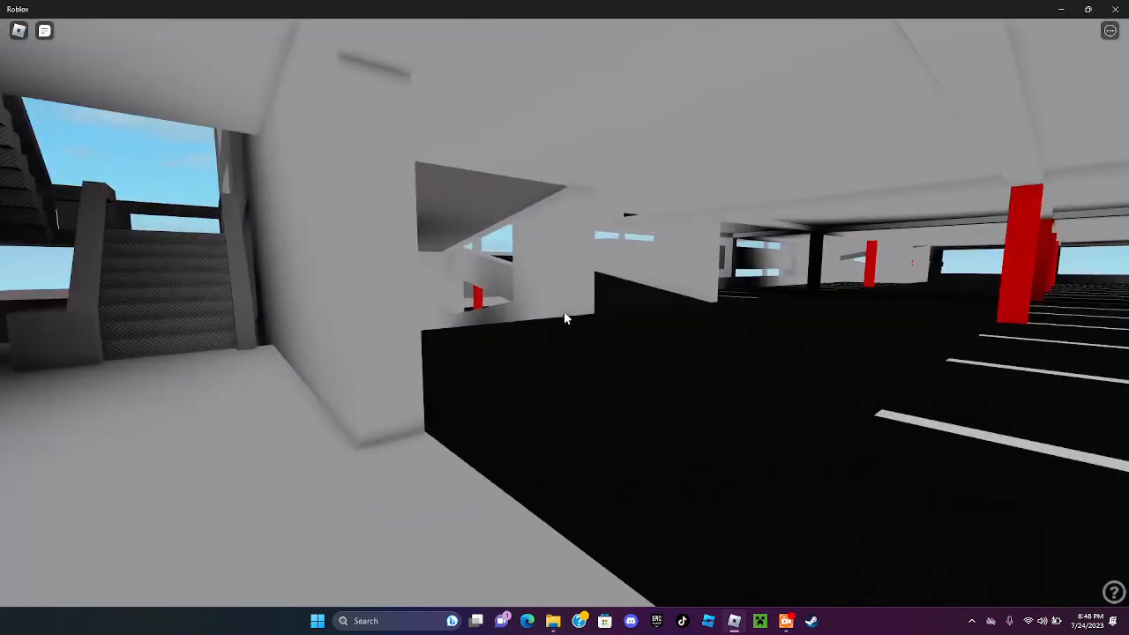
Walk through the floor-1 garage past the red pillar toward the green exit sign doorway
key("w")
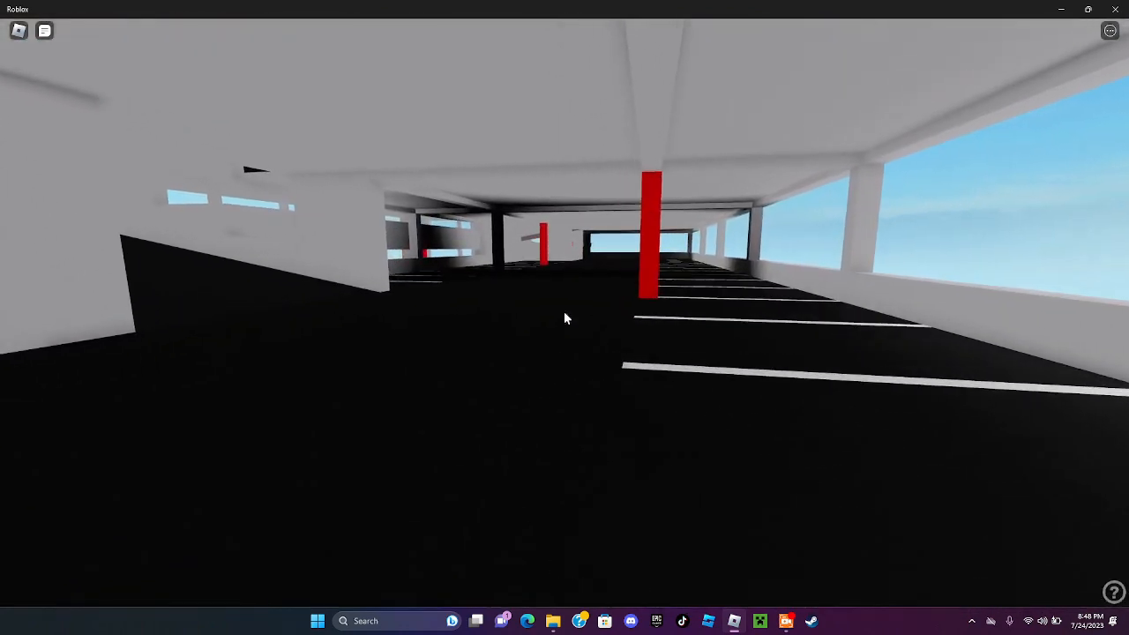
key("w")
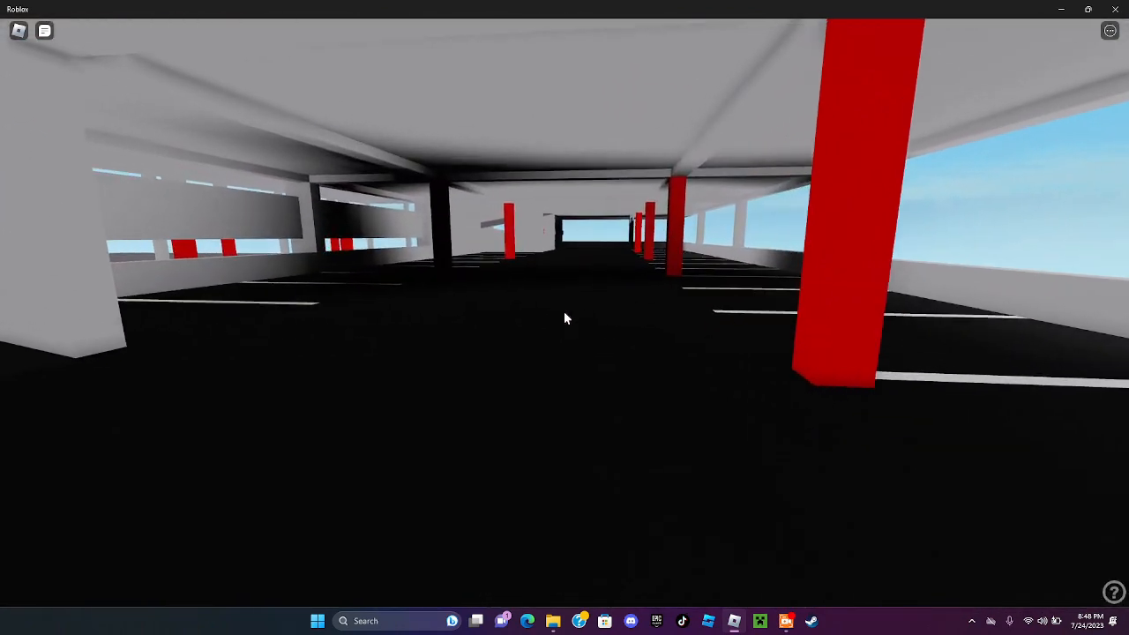
left_click_drag(566, 318, 565, 318)
key("w")
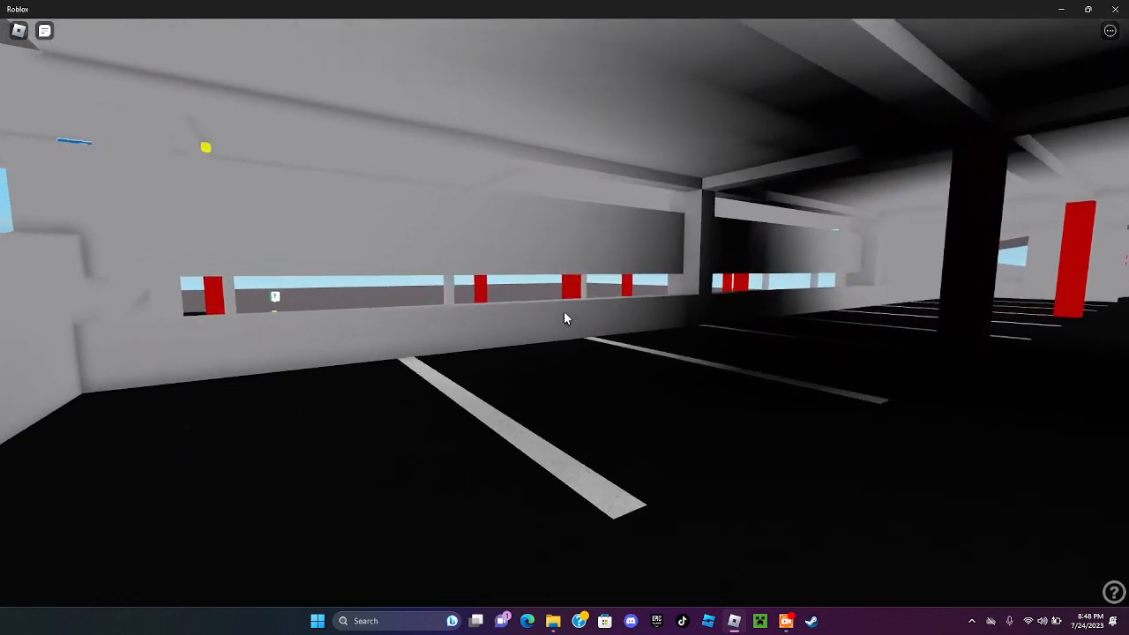
key("w")
left_click_drag(565, 318, 565, 317)
key("w")
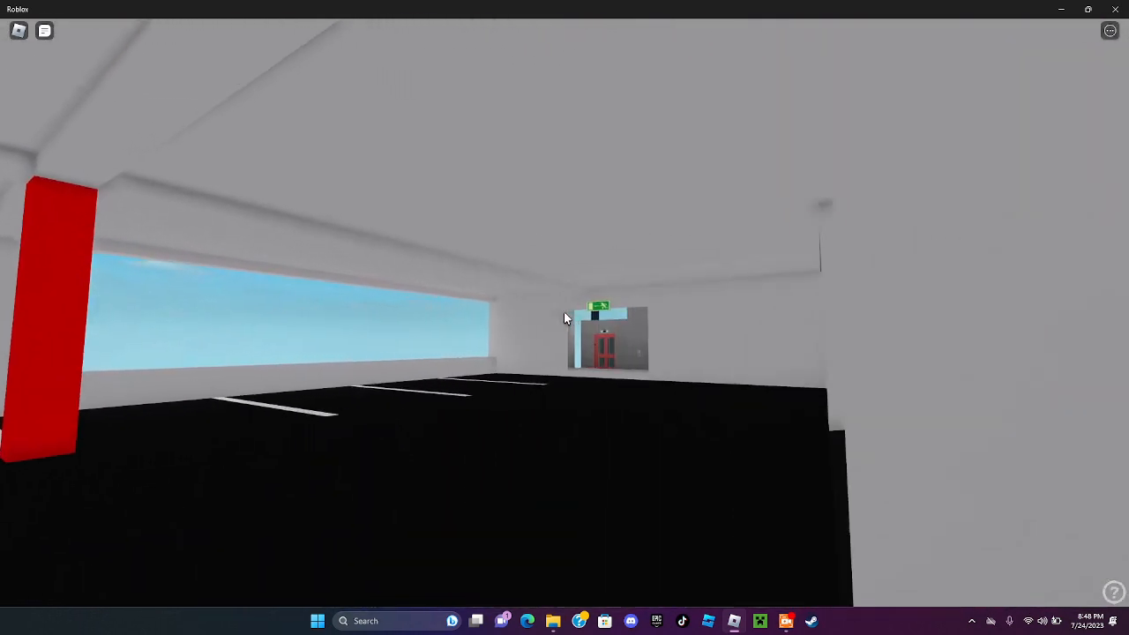
Return through the doorway to stand centered before the two red elevators, then bring up the recorder
key("w")
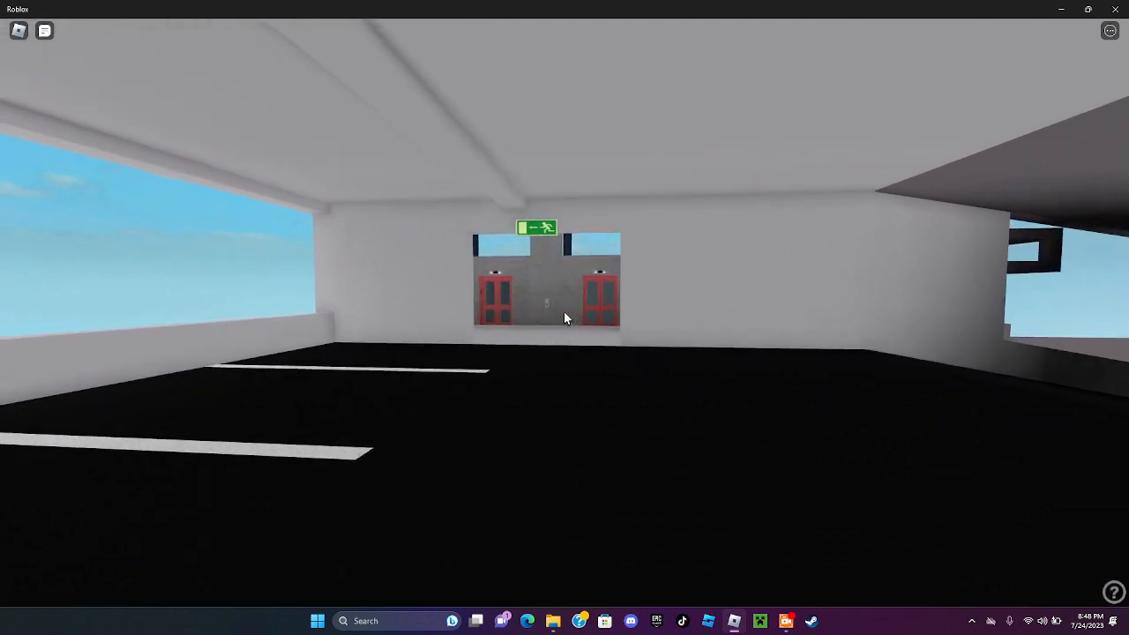
key("w")
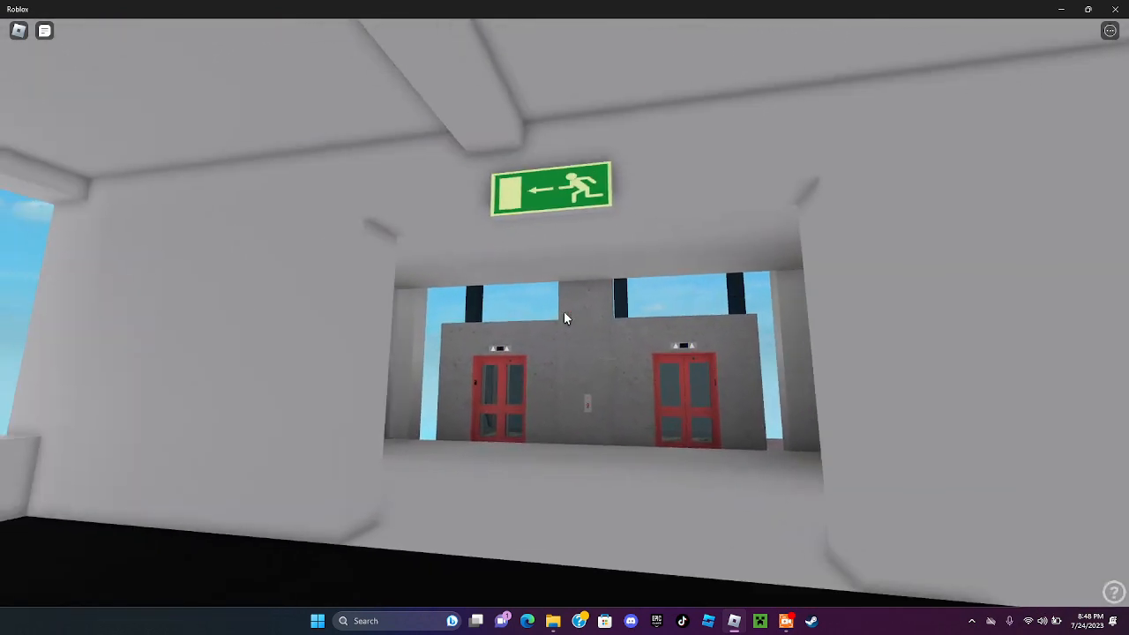
key("w")
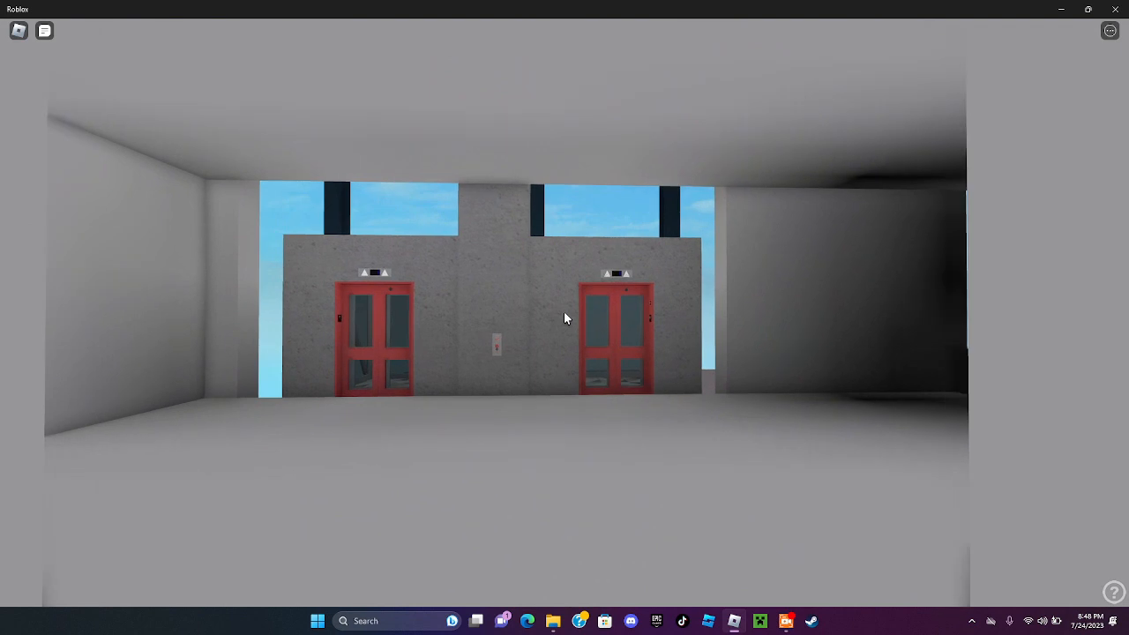
key("w")
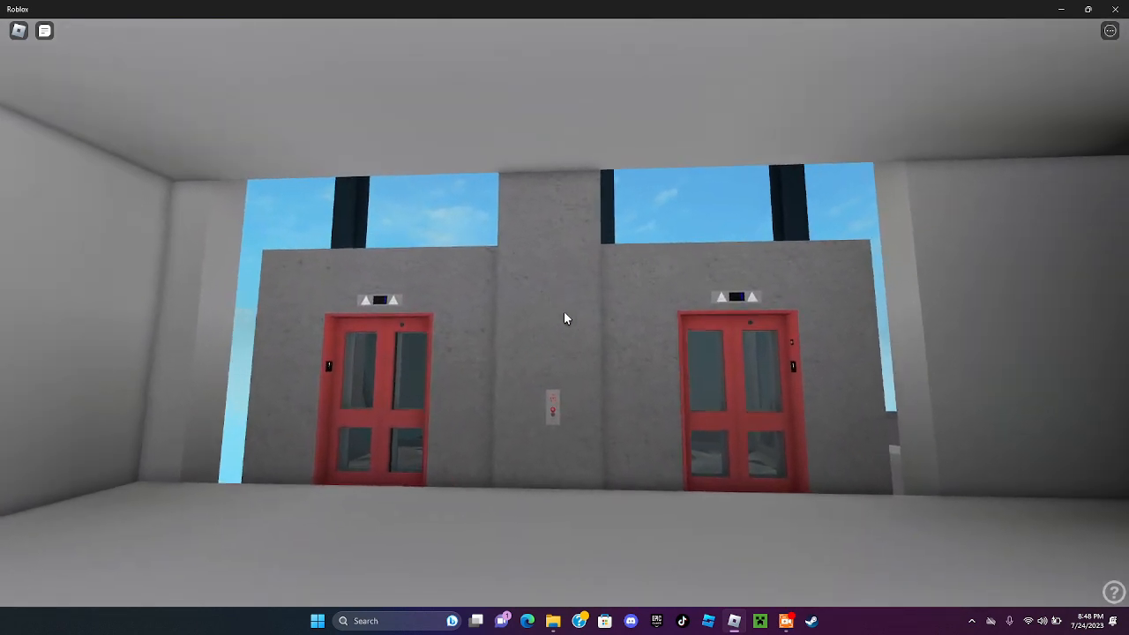
key("d")
key("w")
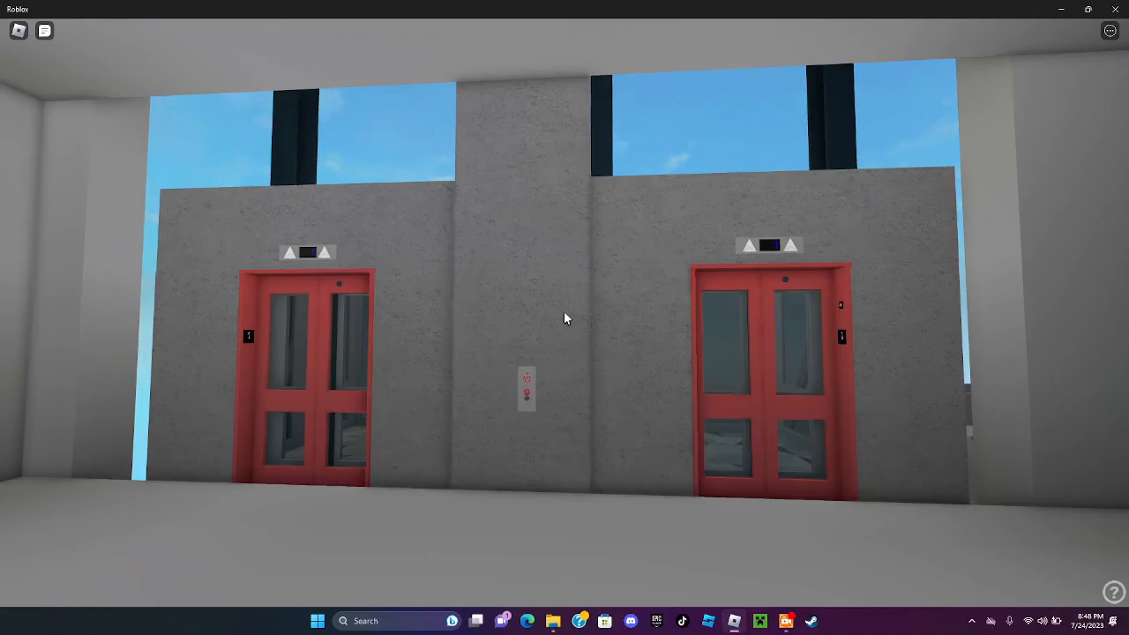
scroll(565, 317, "down", 3)
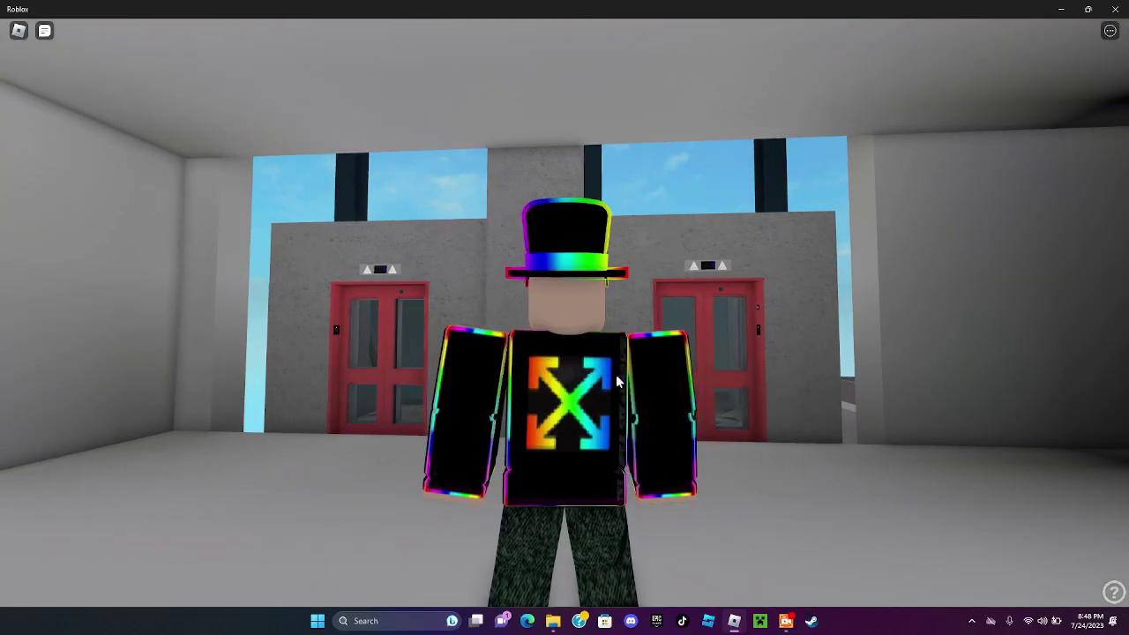
left_click(785, 621)
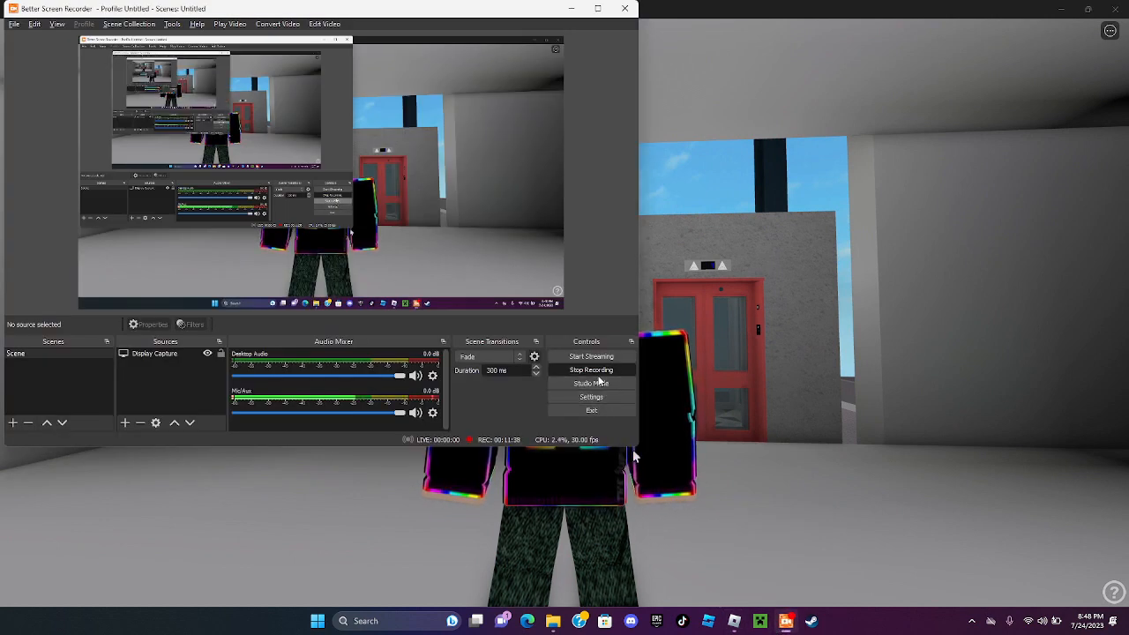